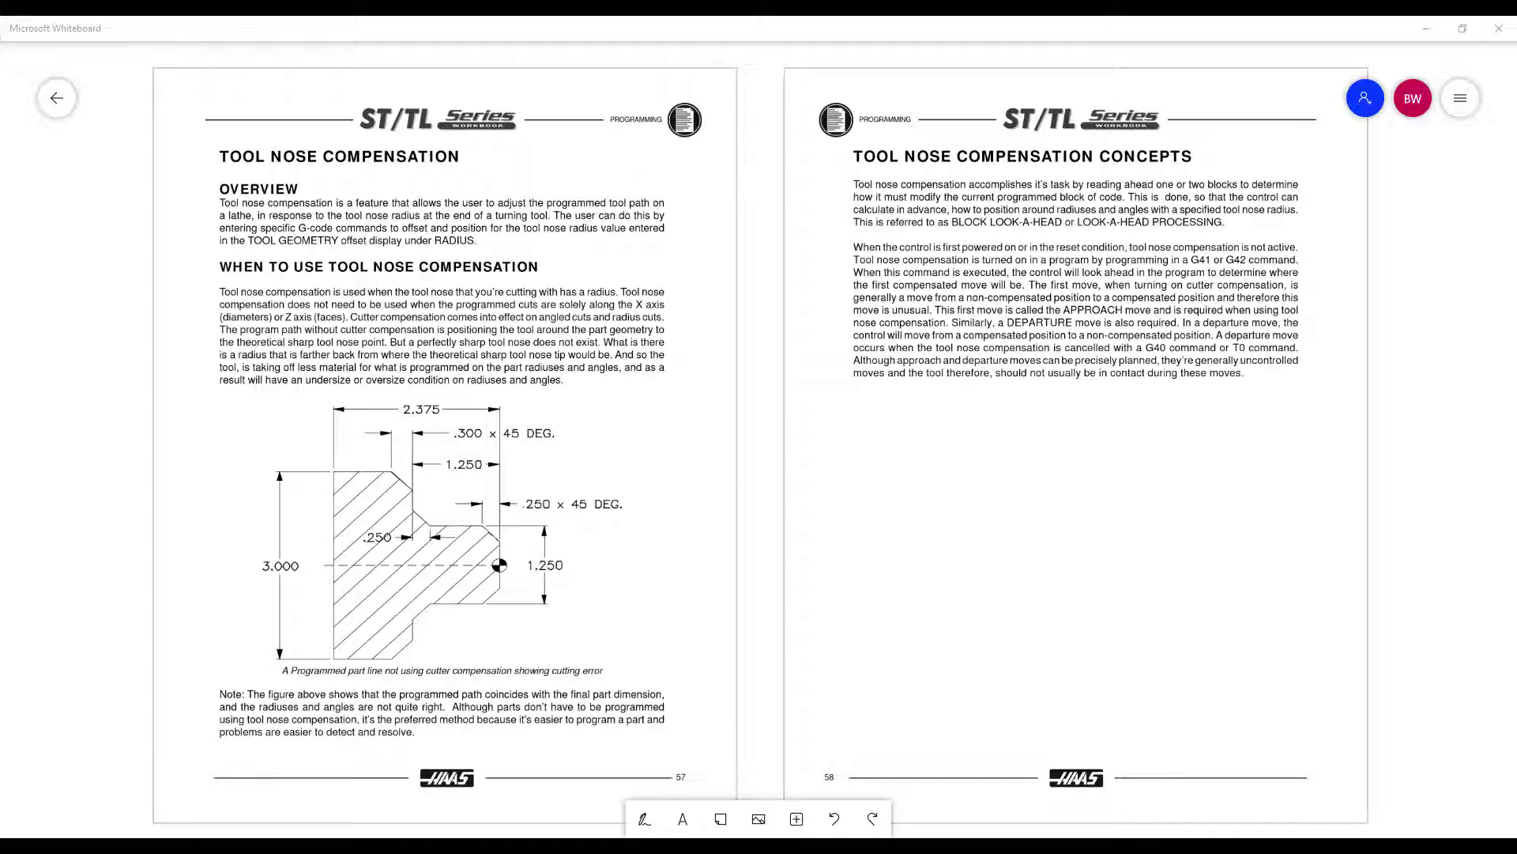
- Circle the Imaginary Tool Tip figure on page 59 in black ink and draw a curve and arrow at its tool tip
{"action": "scroll", "coordinate": [295, 475], "scroll_direction": "down", "scroll_amount": 8}
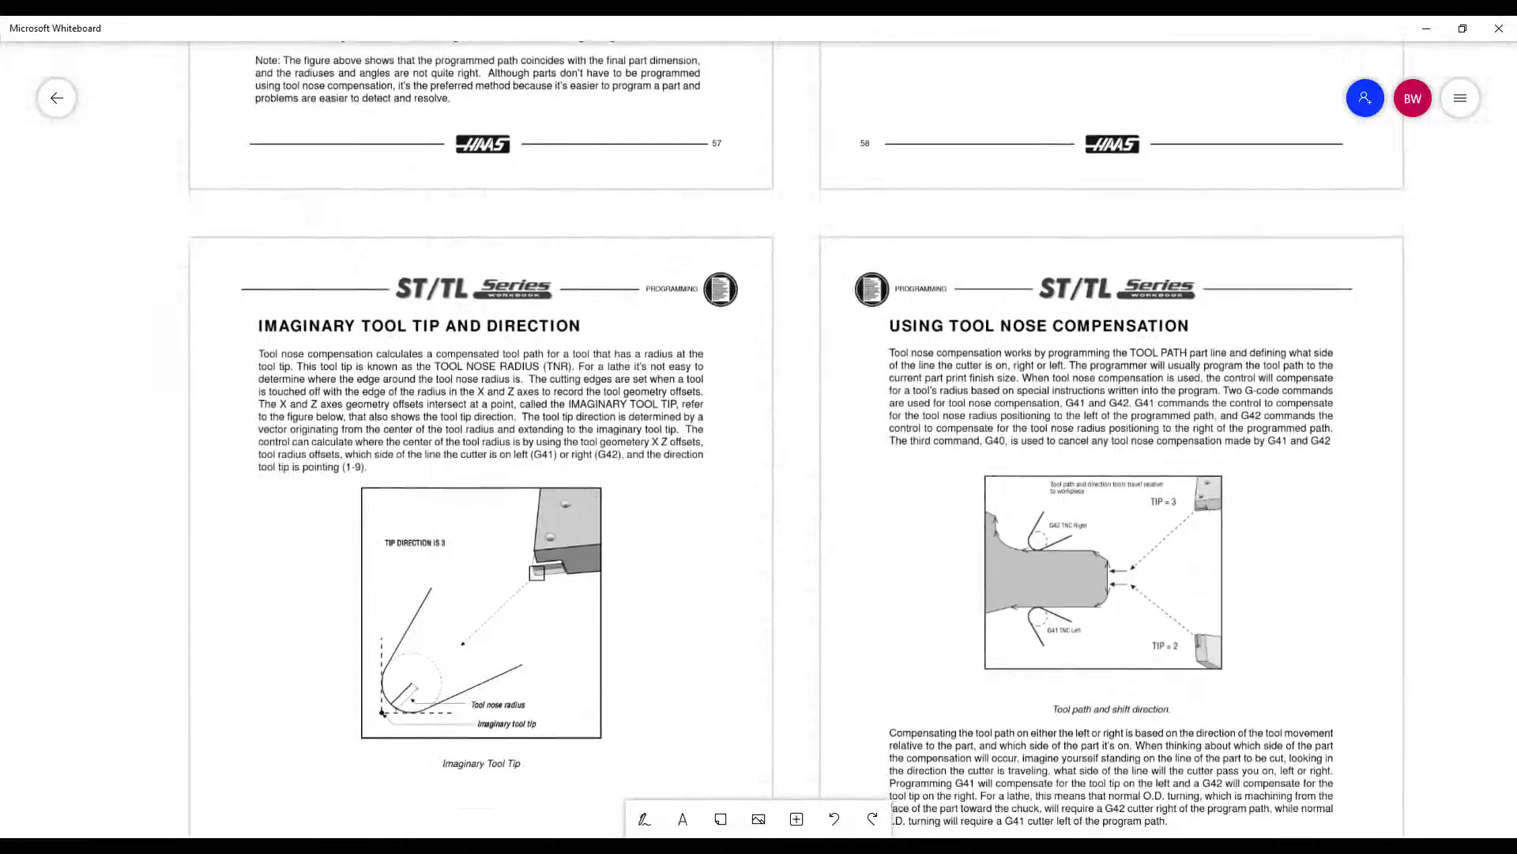
{"action": "scroll", "coordinate": [800, 439], "scroll_direction": "down", "scroll_amount": 3}
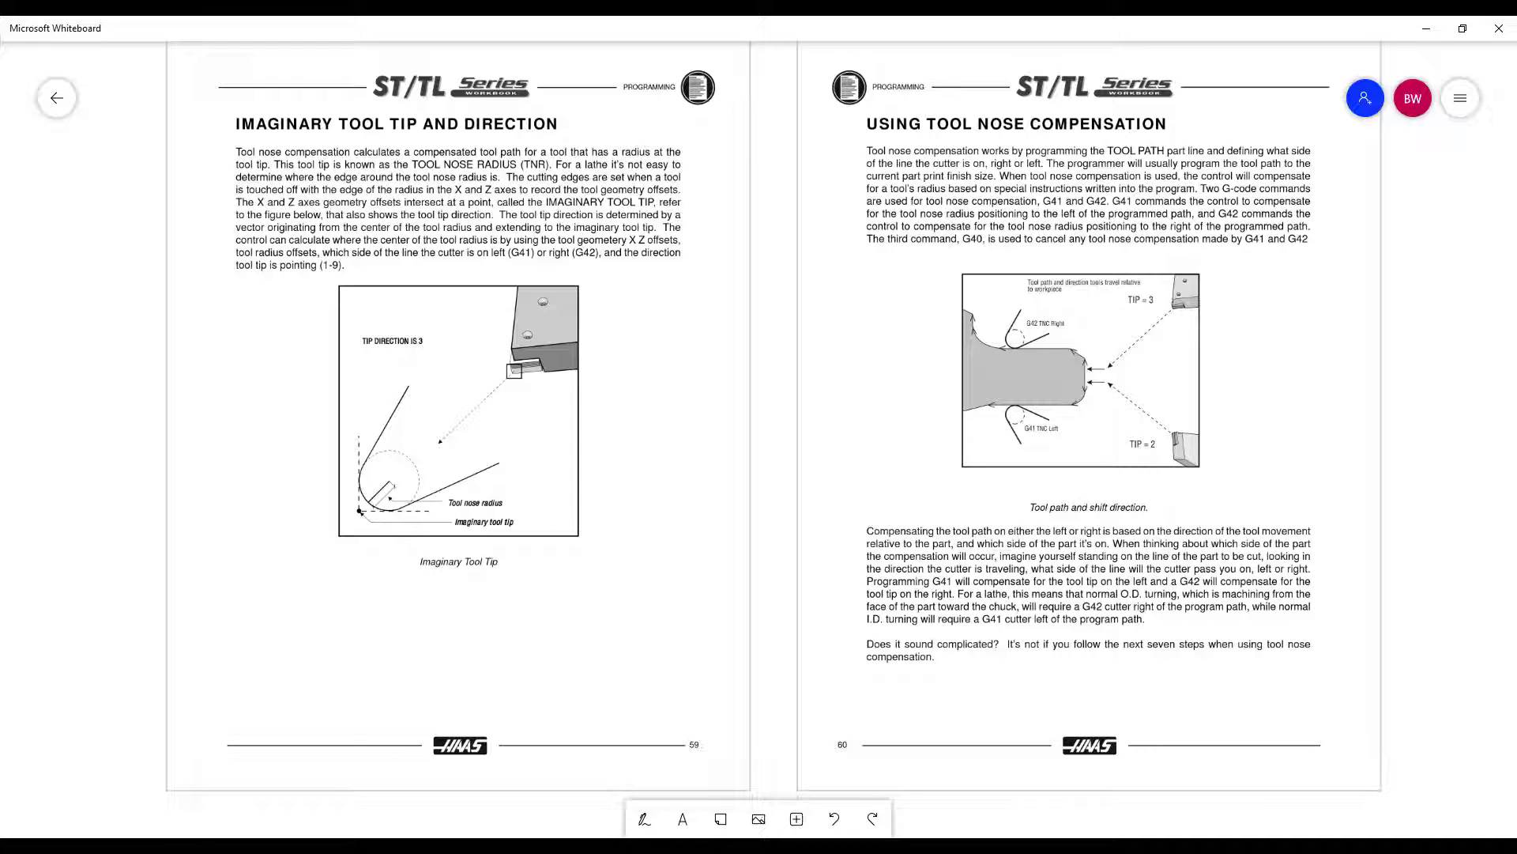
{"action": "left_click_drag", "start_coordinate": [758, 427], "coordinate": [953, 369]}
{"action": "left_click", "coordinate": [644, 819]}
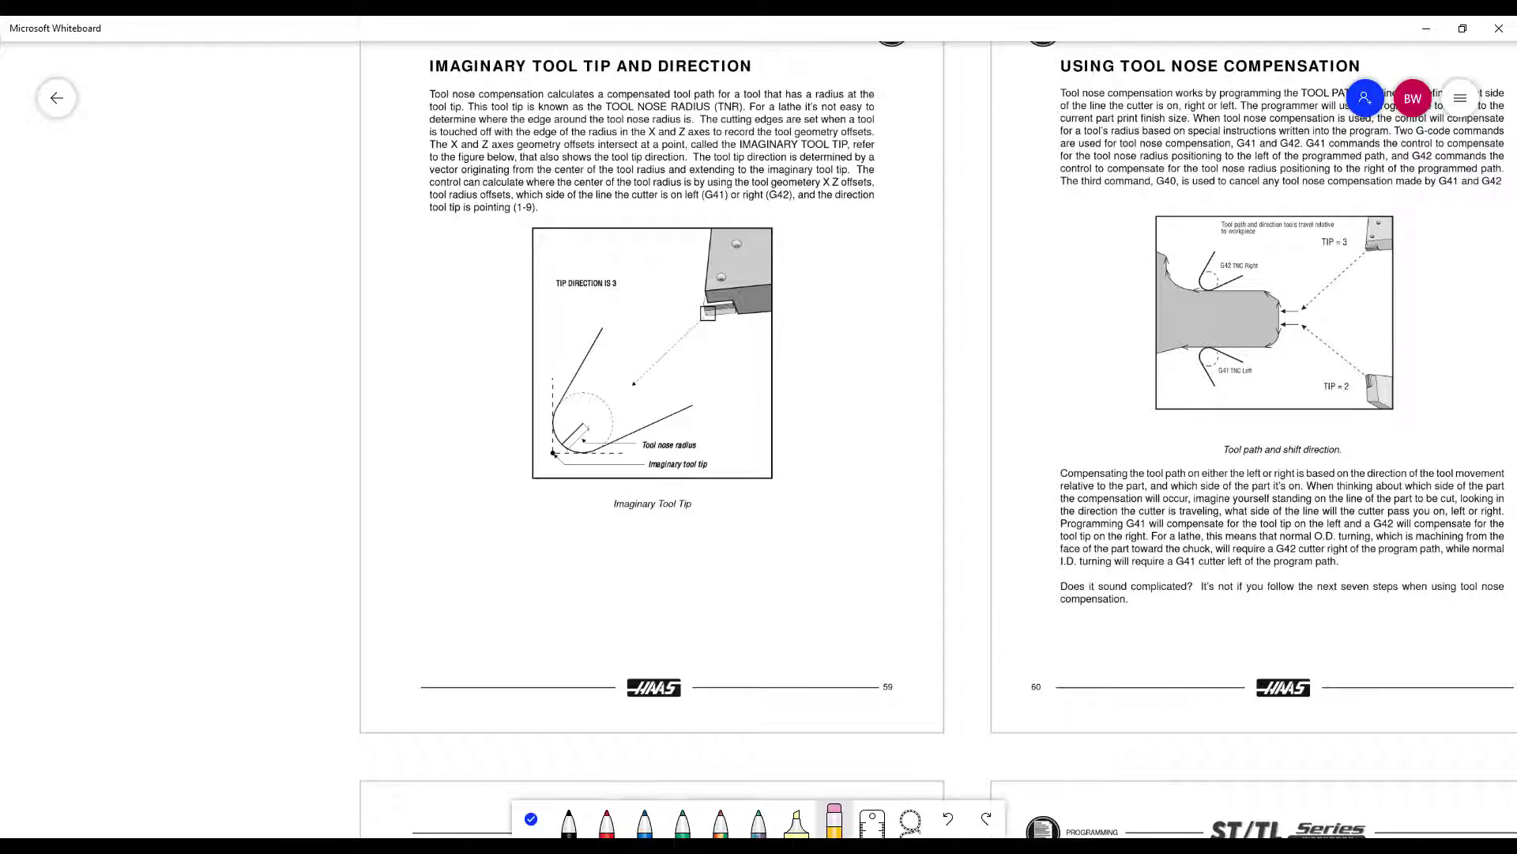
{"action": "left_click", "coordinate": [569, 822]}
{"action": "mouse_move", "coordinate": [479, 494]}
{"action": "left_mouse_down"}
{"action": "mouse_move", "coordinate": [639, 527]}
{"action": "mouse_move", "coordinate": [844, 366]}
{"action": "mouse_move", "coordinate": [733, 208]}
{"action": "mouse_move", "coordinate": [506, 241]}
{"action": "mouse_move", "coordinate": [500, 534]}
{"action": "left_mouse_up"}
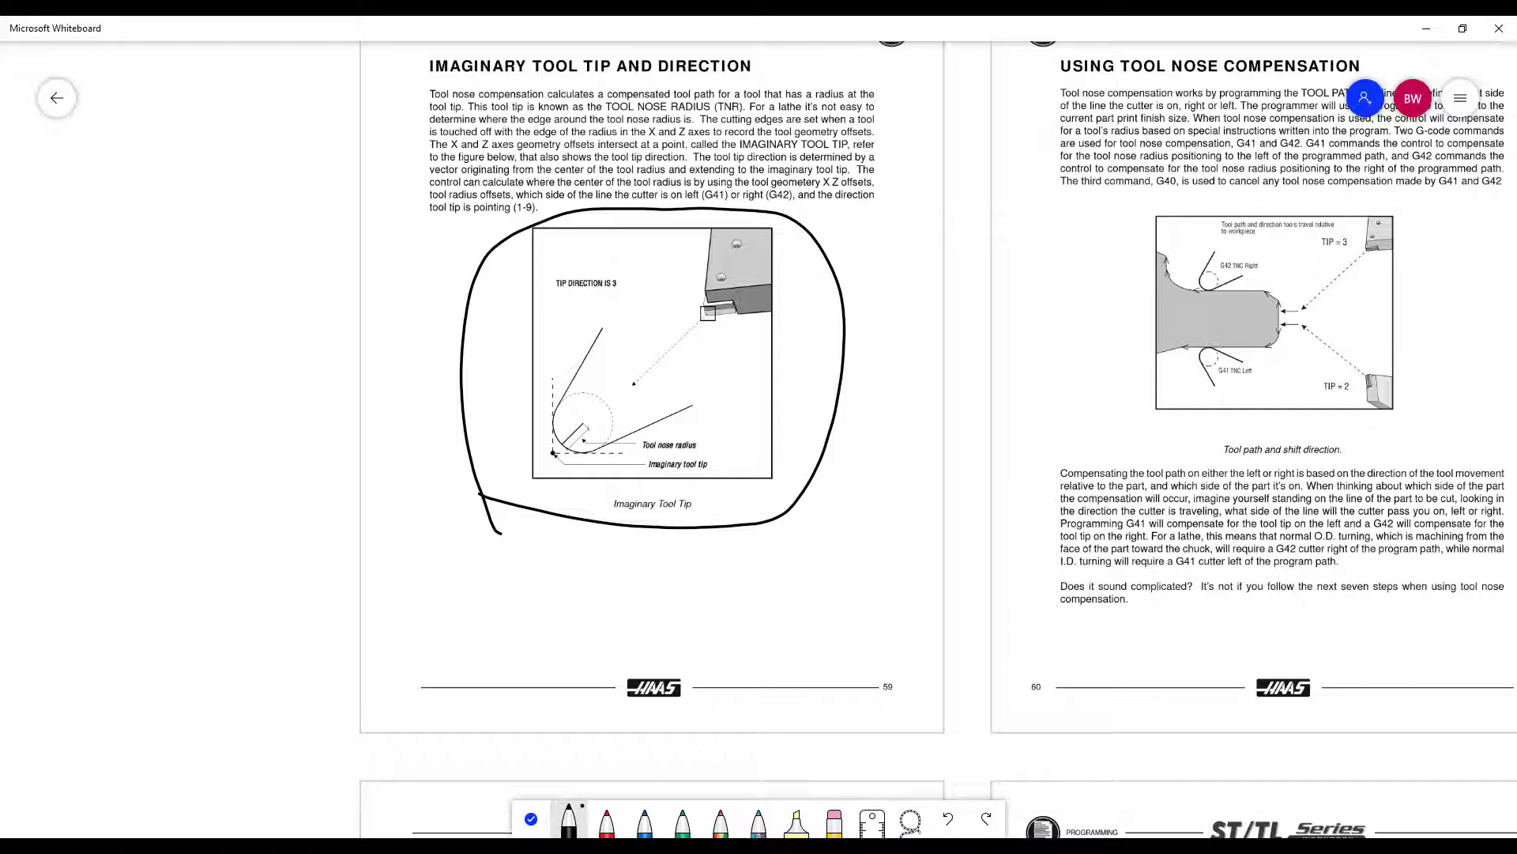
{"action": "mouse_move", "coordinate": [534, 387]}
{"action": "left_mouse_down"}
{"action": "mouse_move", "coordinate": [565, 449]}
{"action": "mouse_move", "coordinate": [720, 479]}
{"action": "left_mouse_up"}
{"action": "left_click_drag", "start_coordinate": [553, 454], "coordinate": [562, 441]}
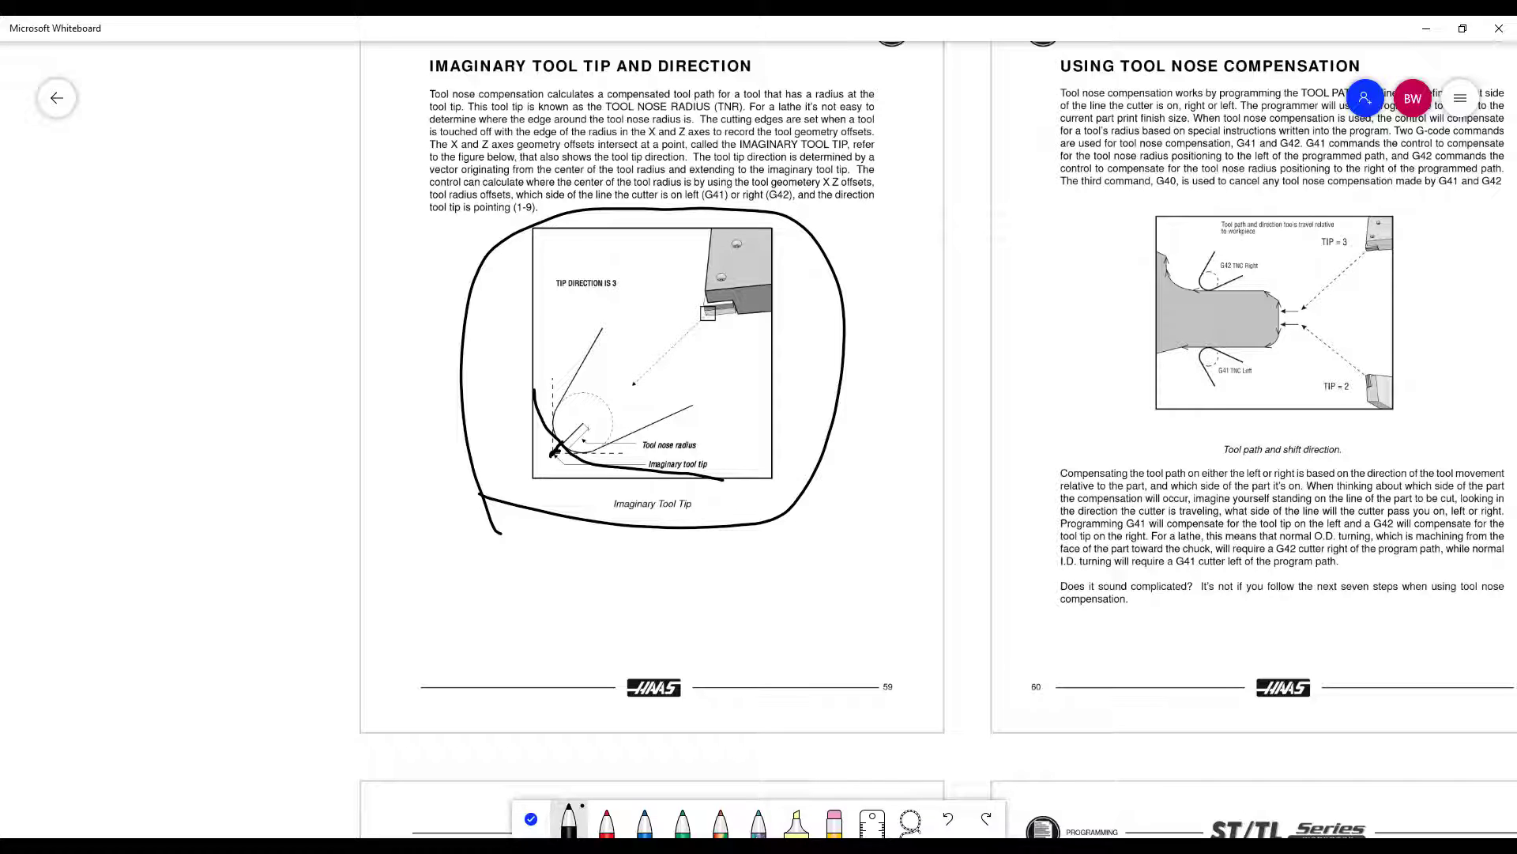
- Erase the loop drawn around the Imaginary Tool Tip figure on page 59 and leave inking mode
{"action": "left_click", "coordinate": [834, 822]}
{"action": "mouse_move", "coordinate": [734, 524]}
{"action": "left_mouse_down"}
{"action": "mouse_move", "coordinate": [553, 530]}
{"action": "mouse_move", "coordinate": [466, 427]}
{"action": "mouse_move", "coordinate": [468, 273]}
{"action": "mouse_move", "coordinate": [510, 230]}
{"action": "mouse_move", "coordinate": [571, 211]}
{"action": "mouse_move", "coordinate": [781, 220]}
{"action": "mouse_move", "coordinate": [844, 332]}
{"action": "mouse_move", "coordinate": [778, 523]}
{"action": "mouse_move", "coordinate": [706, 477]}
{"action": "left_mouse_up"}
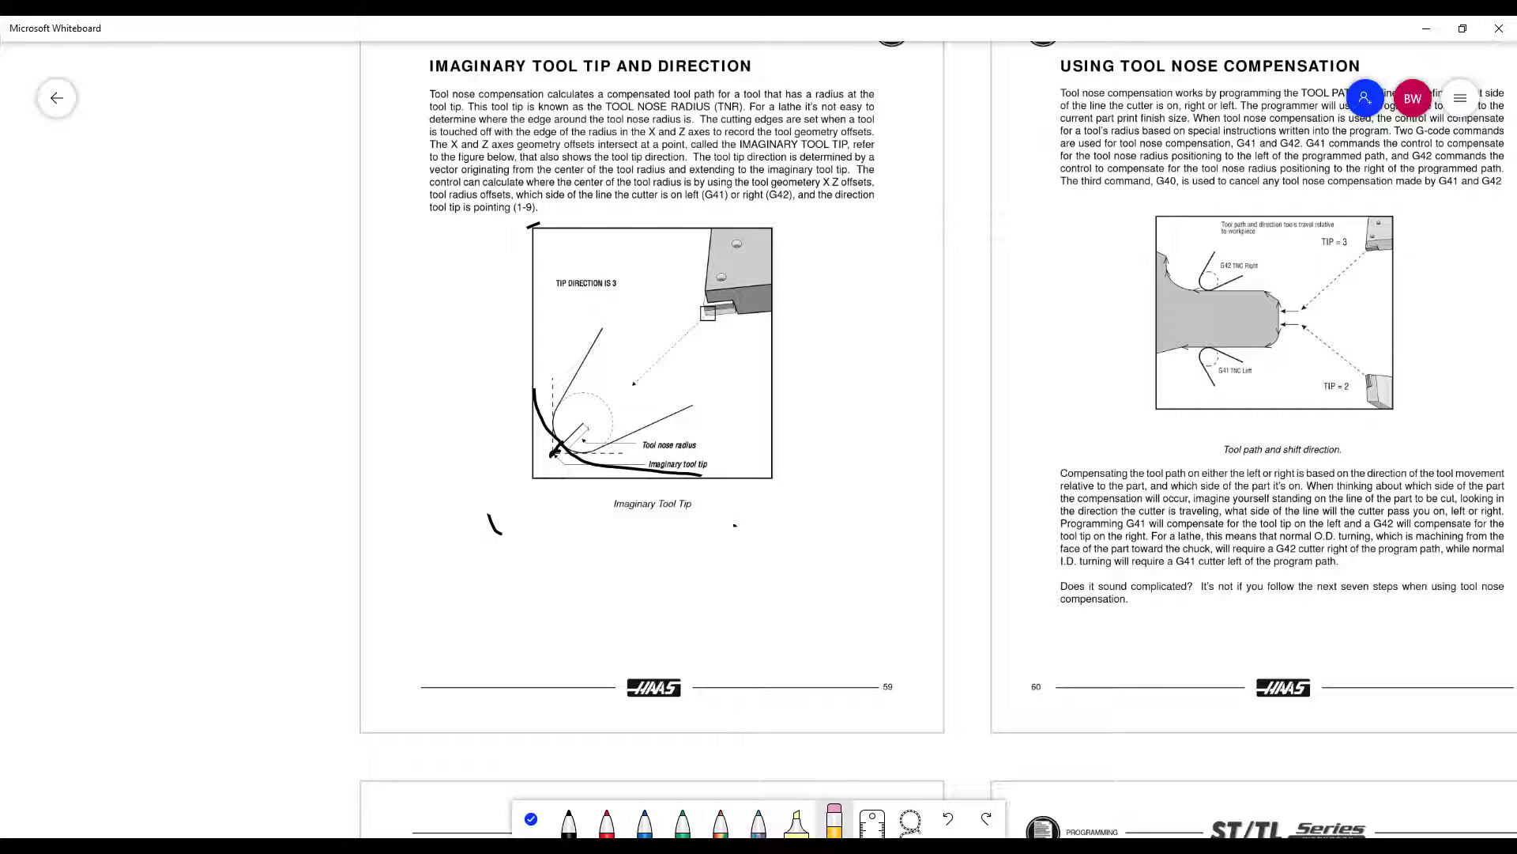
{"action": "left_click", "coordinate": [834, 822]}
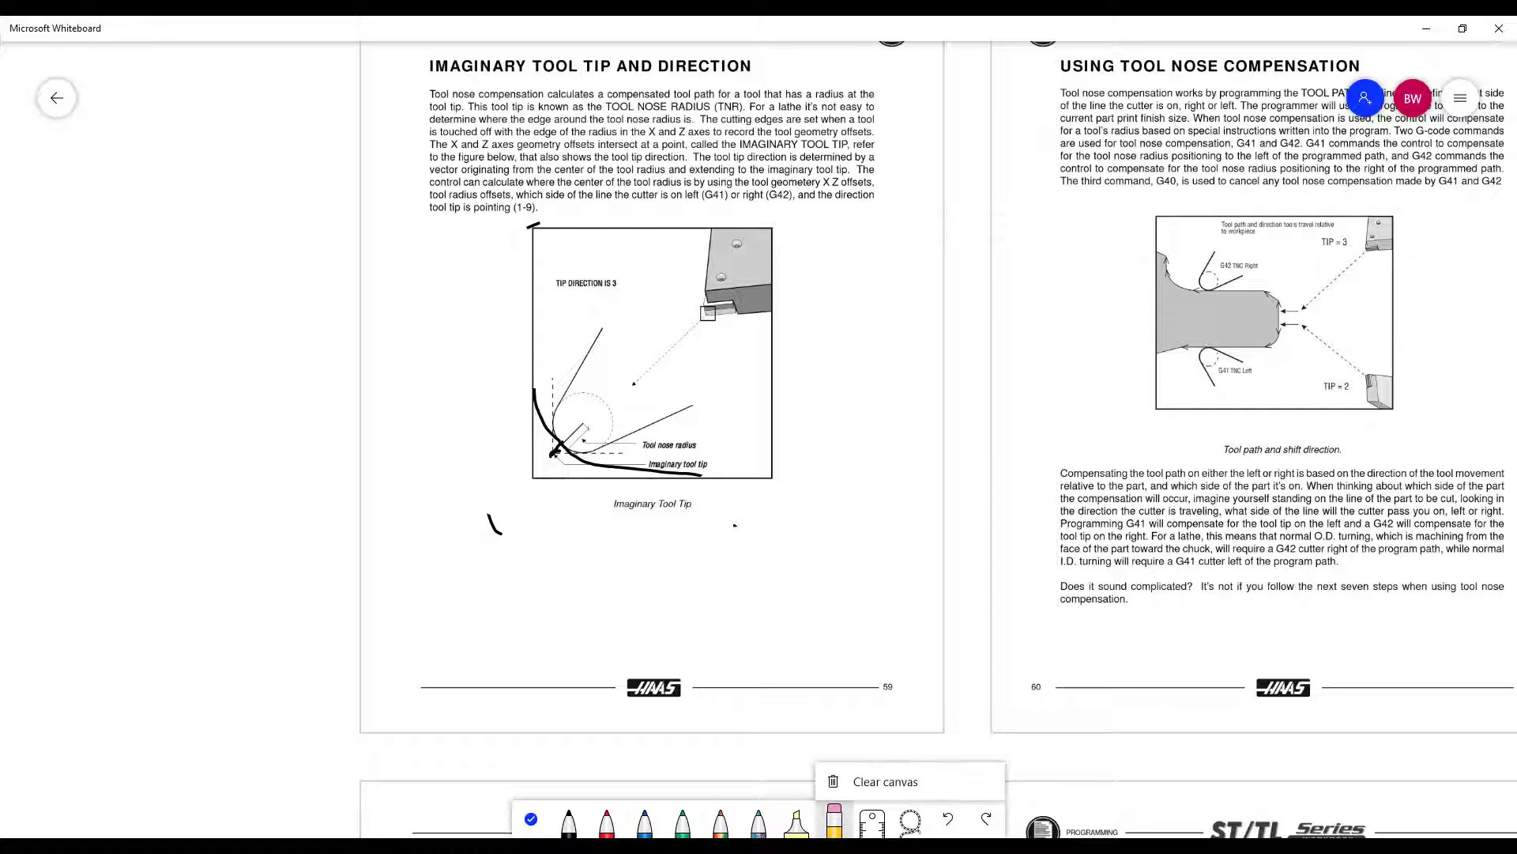
{"action": "left_click_drag", "start_coordinate": [960, 678], "coordinate": [965, 562]}
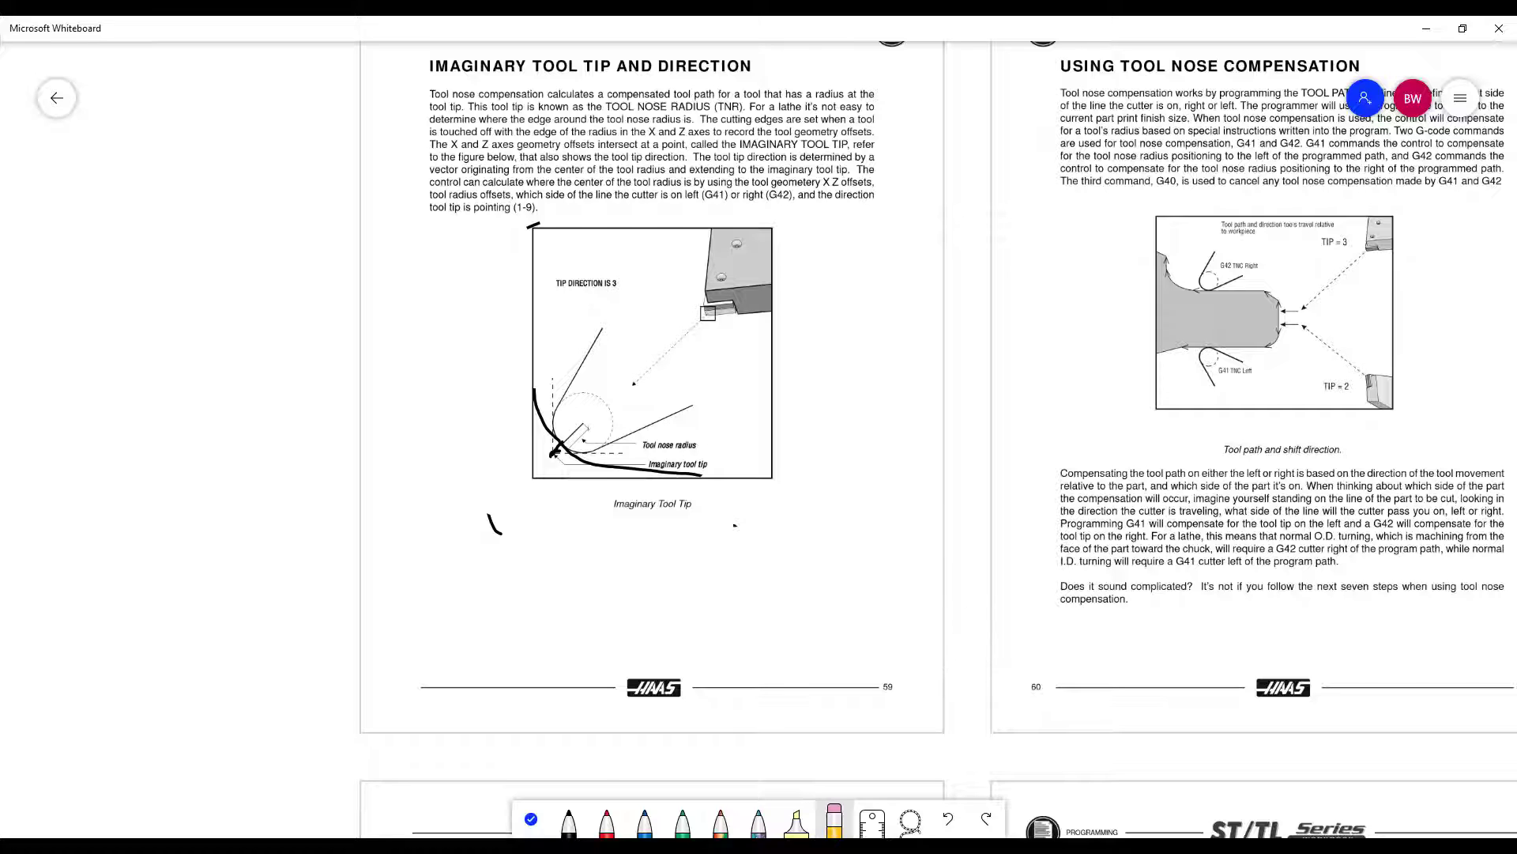
{"action": "left_click", "coordinate": [531, 819]}
- Review the tool path direction figure on page 60, the seven compensation steps on page 61 and the approach and departure moves on page 62
{"action": "left_click_drag", "start_coordinate": [948, 427], "coordinate": [577, 483]}
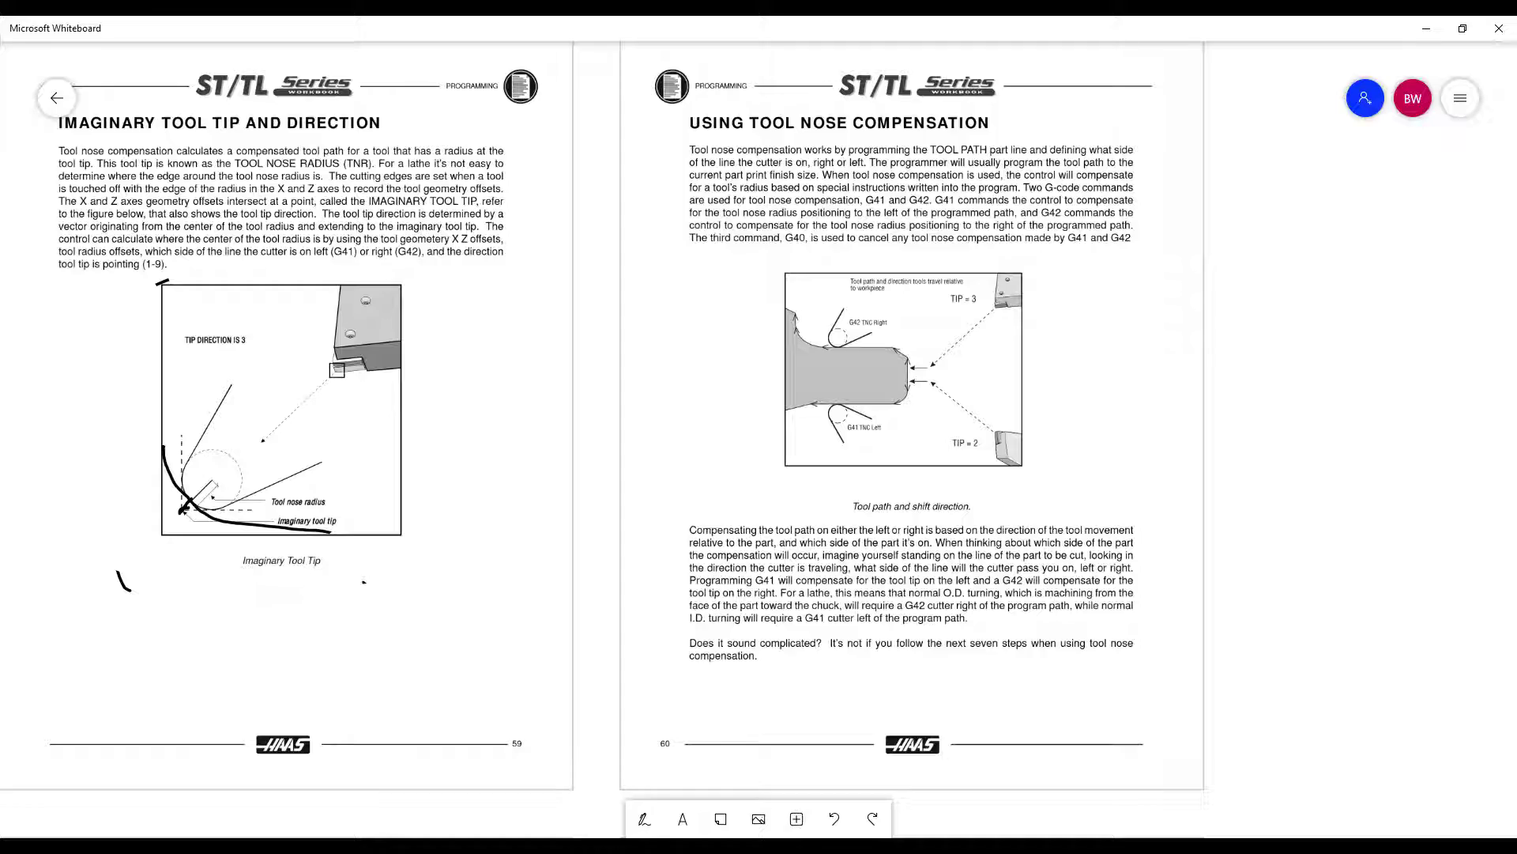
{"action": "scroll", "coordinate": [758, 439], "scroll_direction": "down", "scroll_amount": 5}
{"action": "scroll", "coordinate": [759, 439], "scroll_direction": "left", "scroll_amount": 3}
{"action": "scroll", "coordinate": [758, 439], "scroll_direction": "up", "scroll_amount": 1}
{"action": "scroll", "coordinate": [758, 439], "scroll_direction": "down", "scroll_amount": 3}
{"action": "scroll", "coordinate": [759, 435], "scroll_direction": "down", "scroll_amount": 2}
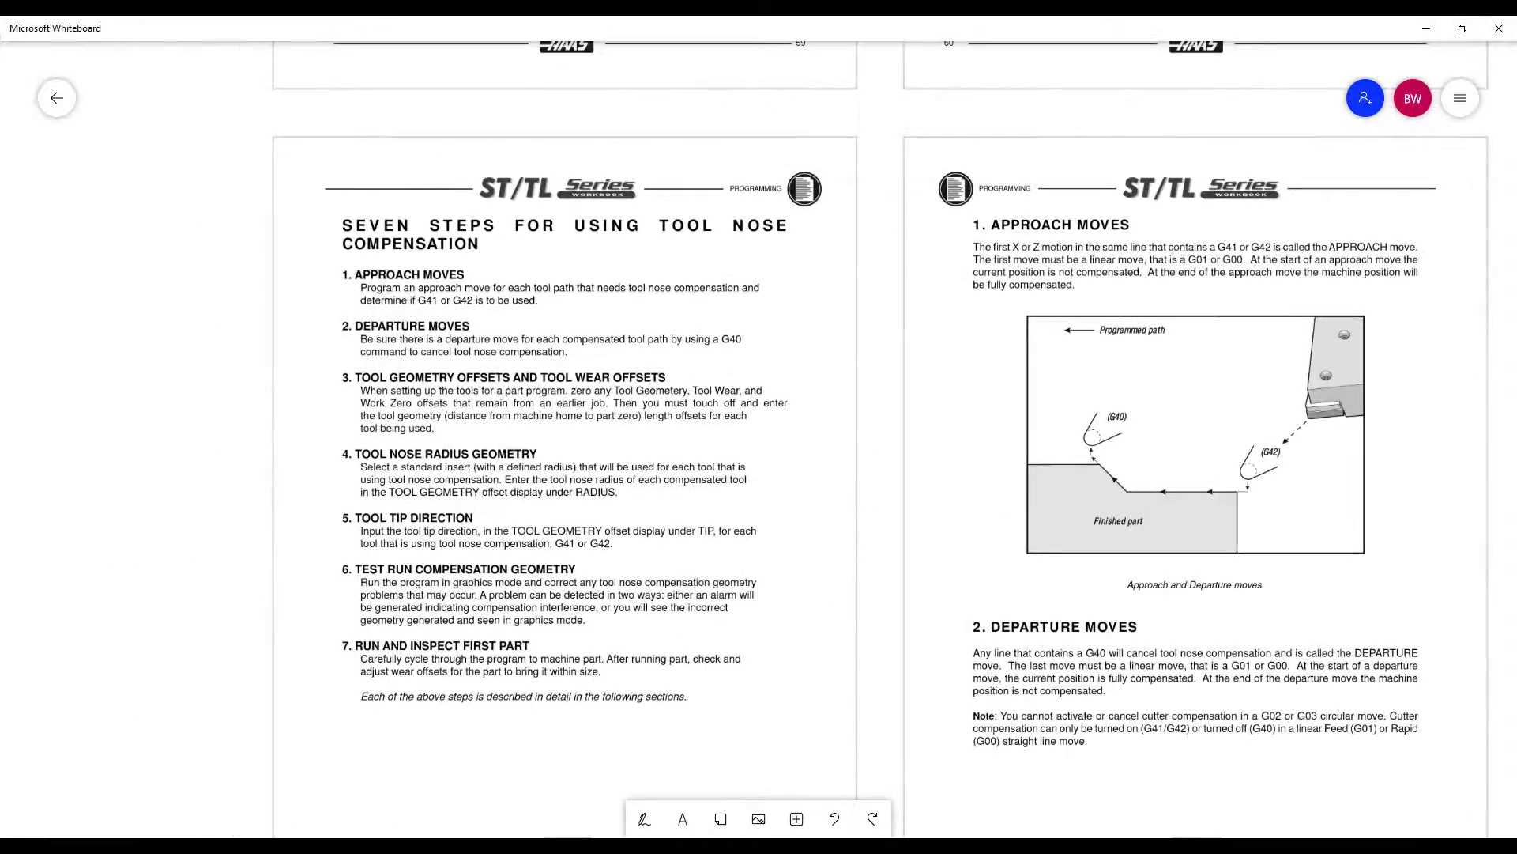
{"action": "scroll", "coordinate": [758, 439], "scroll_direction": "down", "scroll_amount": 2}
{"action": "scroll", "coordinate": [759, 439], "scroll_direction": "right", "scroll_amount": 6}
{"action": "scroll", "coordinate": [759, 439], "scroll_direction": "left", "scroll_amount": 5}
{"action": "scroll", "coordinate": [759, 438], "scroll_direction": "up", "scroll_amount": 1}
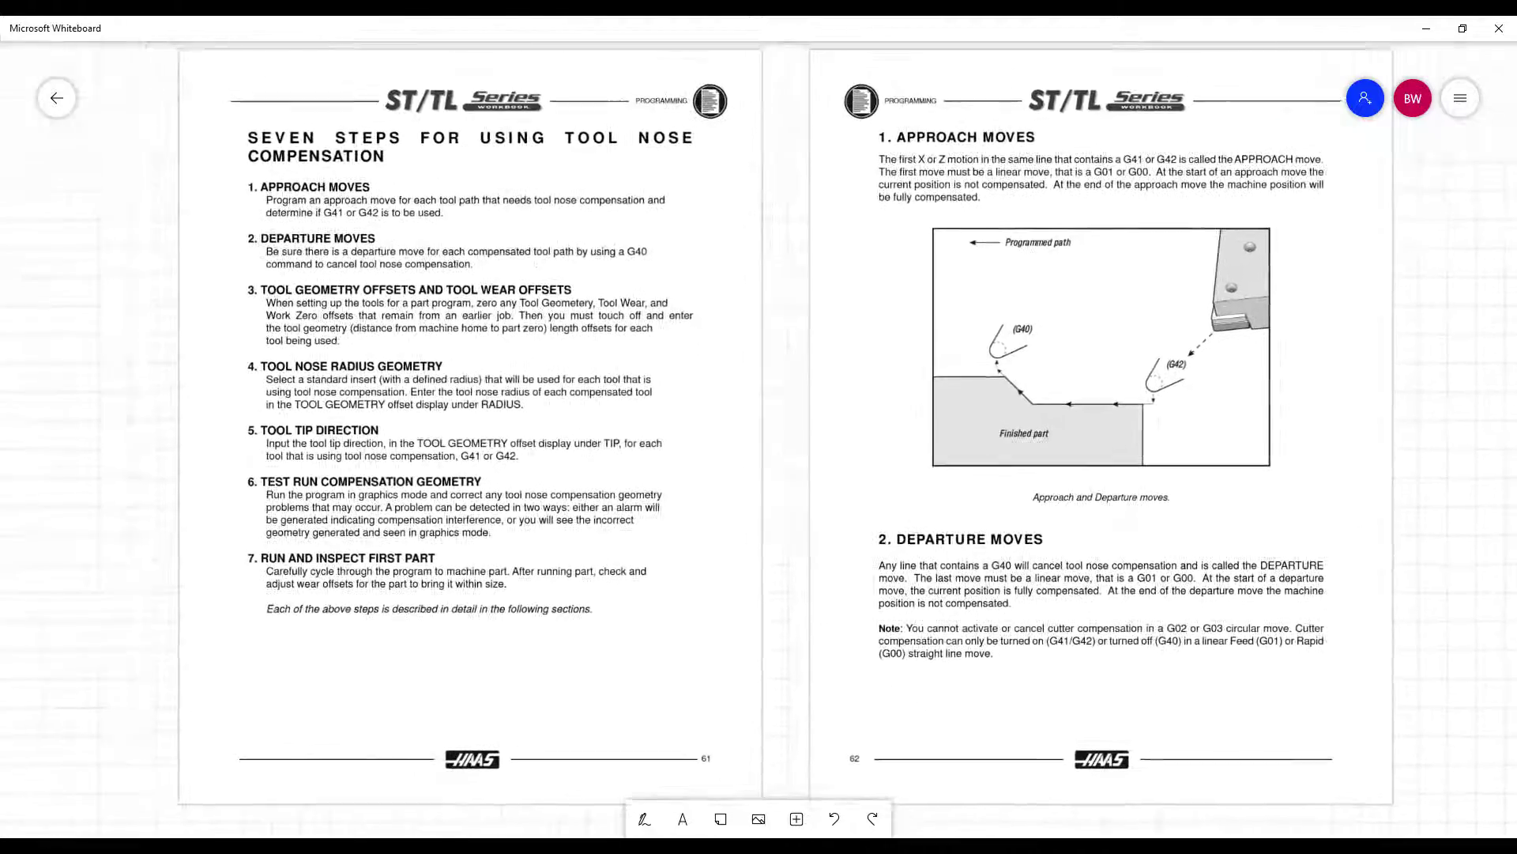
{"action": "scroll", "coordinate": [759, 439], "scroll_direction": "left", "scroll_amount": 1}
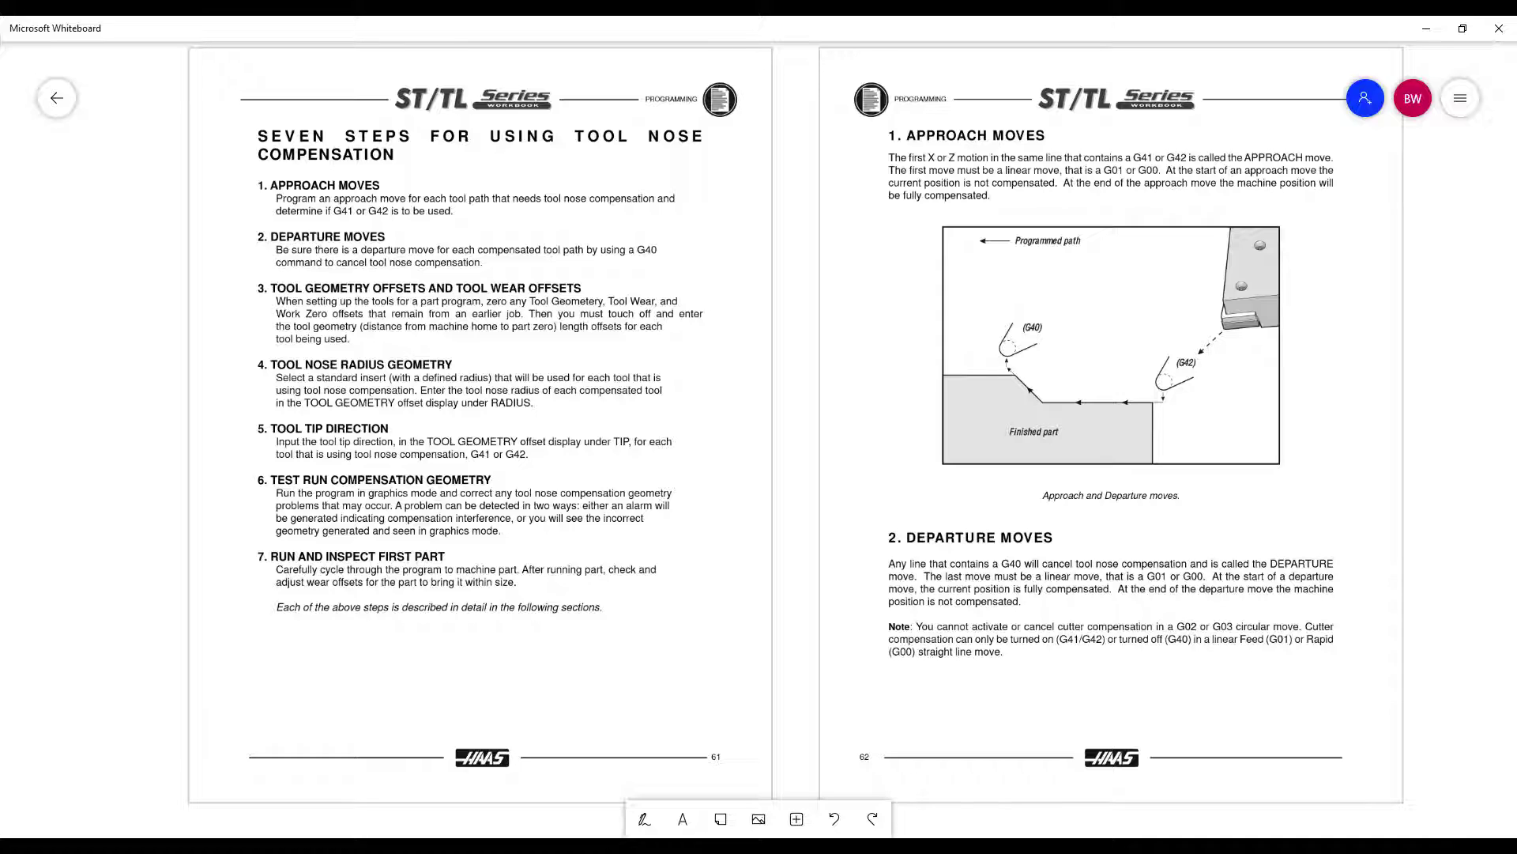
{"action": "left_click_drag", "start_coordinate": [949, 427], "coordinate": [617, 513]}
{"action": "scroll", "coordinate": [759, 427], "scroll_direction": "left", "scroll_amount": 3}
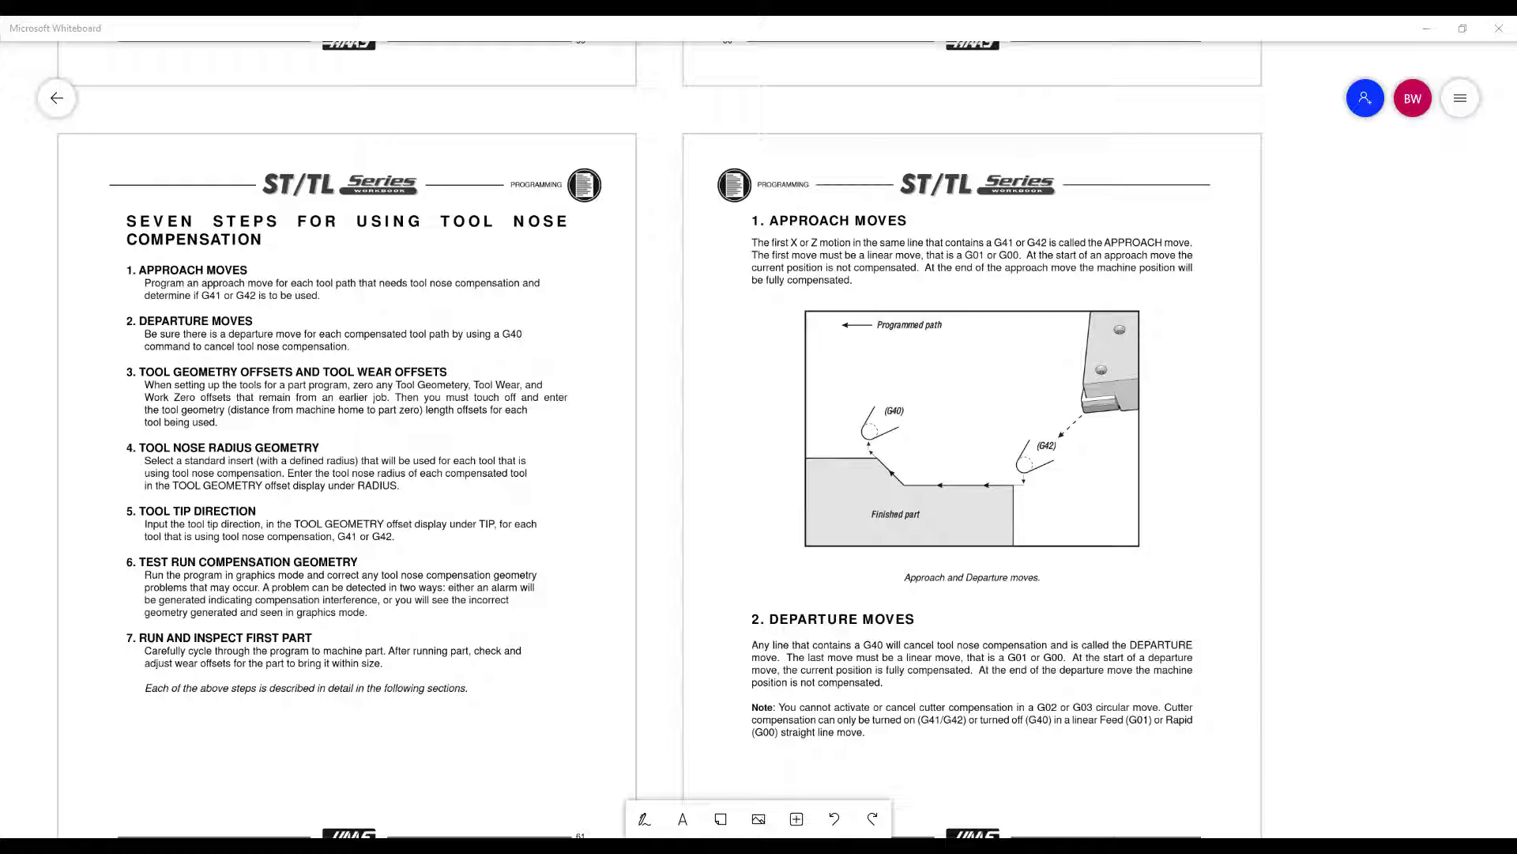
{"action": "scroll", "coordinate": [758, 438], "scroll_direction": "down", "scroll_amount": 1}
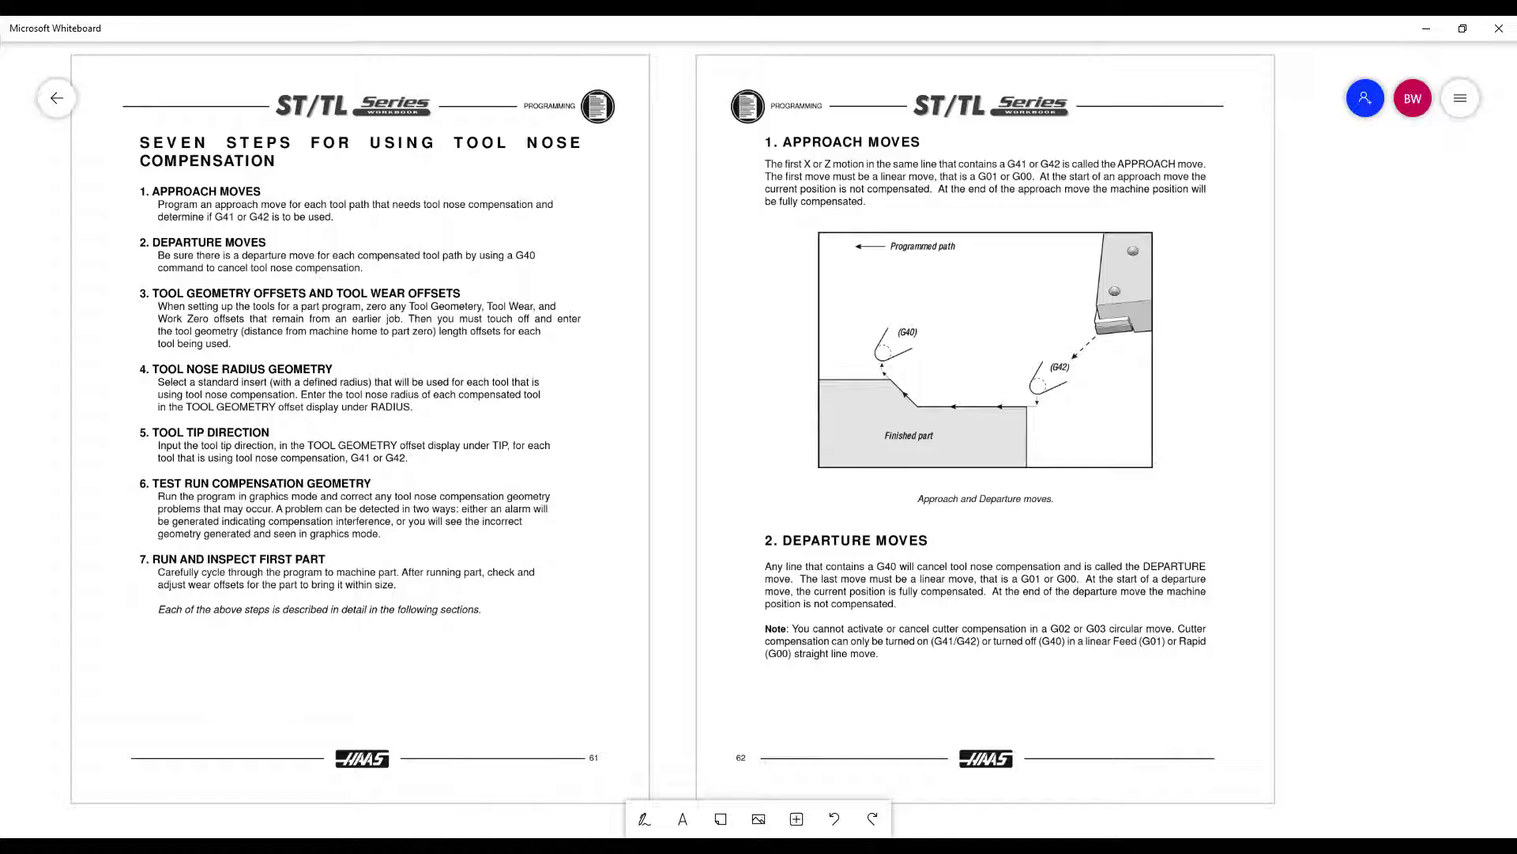
{"action": "scroll", "coordinate": [759, 438], "scroll_direction": "right", "scroll_amount": 1}
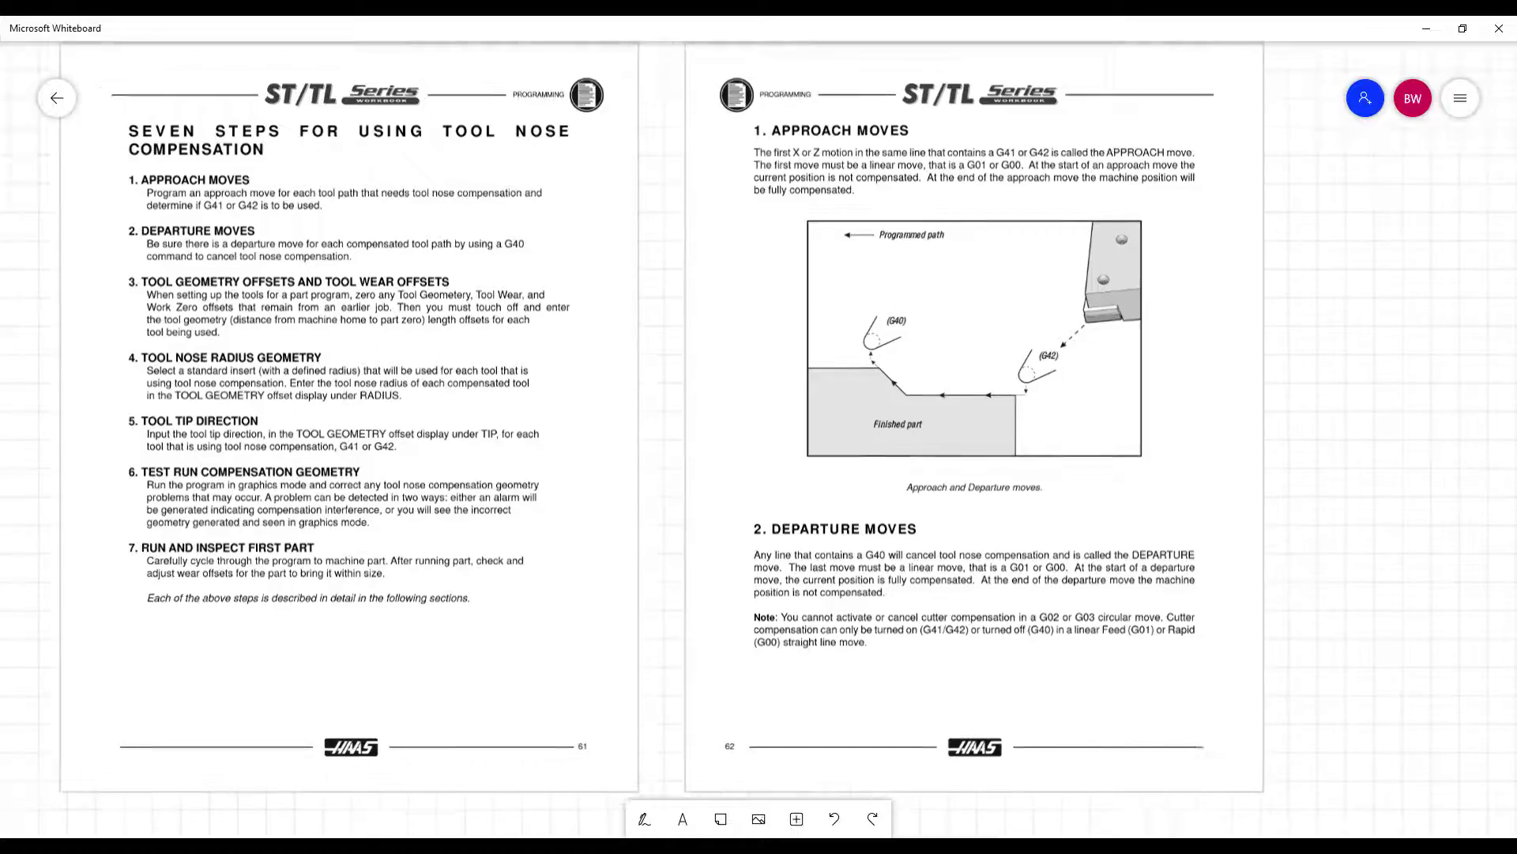
- Look through the G41, G42 and G40 descriptions on pages 63 to 66 and return to the approach moves on page 62
{"action": "scroll", "coordinate": [758, 439], "scroll_direction": "down", "scroll_amount": 5}
{"action": "scroll", "coordinate": [759, 439], "scroll_direction": "left", "scroll_amount": 3}
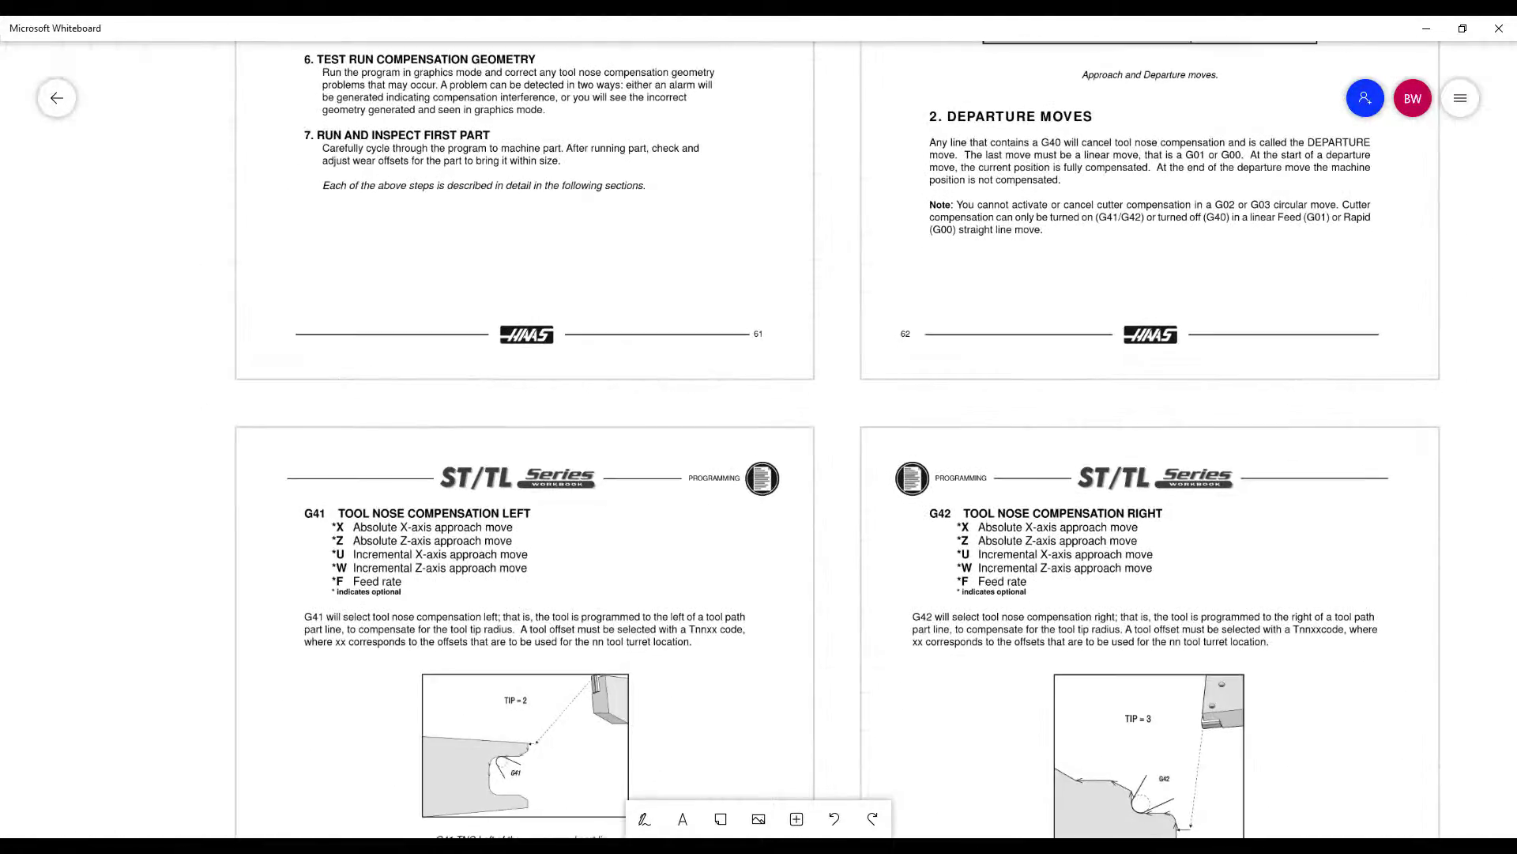
{"action": "scroll", "coordinate": [758, 442], "scroll_direction": "down", "scroll_amount": 4}
{"action": "scroll", "coordinate": [759, 442], "scroll_direction": "down", "scroll_amount": 1}
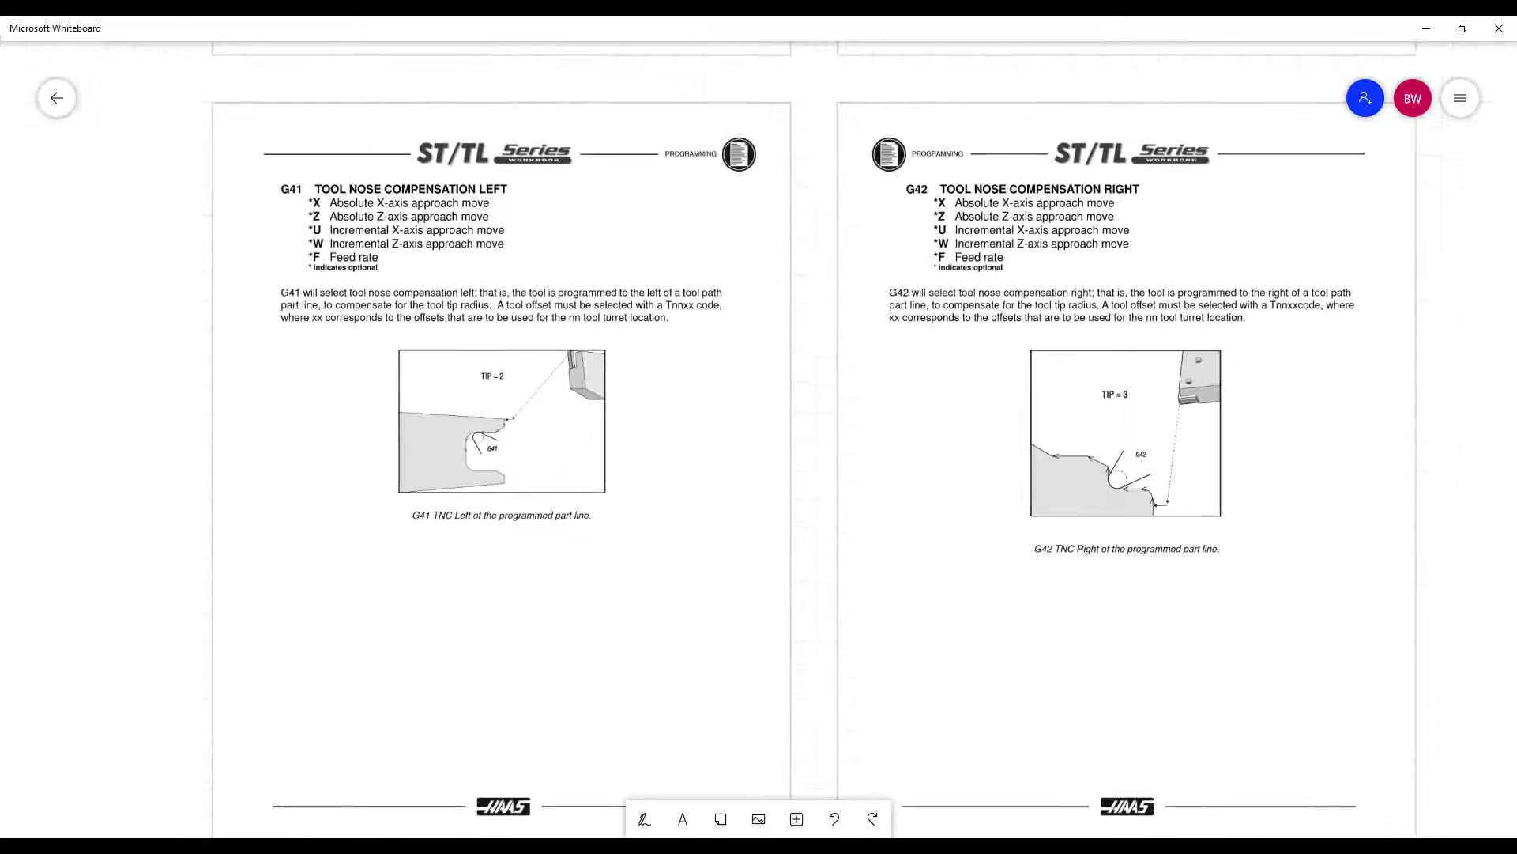
{"action": "scroll", "coordinate": [759, 443], "scroll_direction": "down", "scroll_amount": 13}
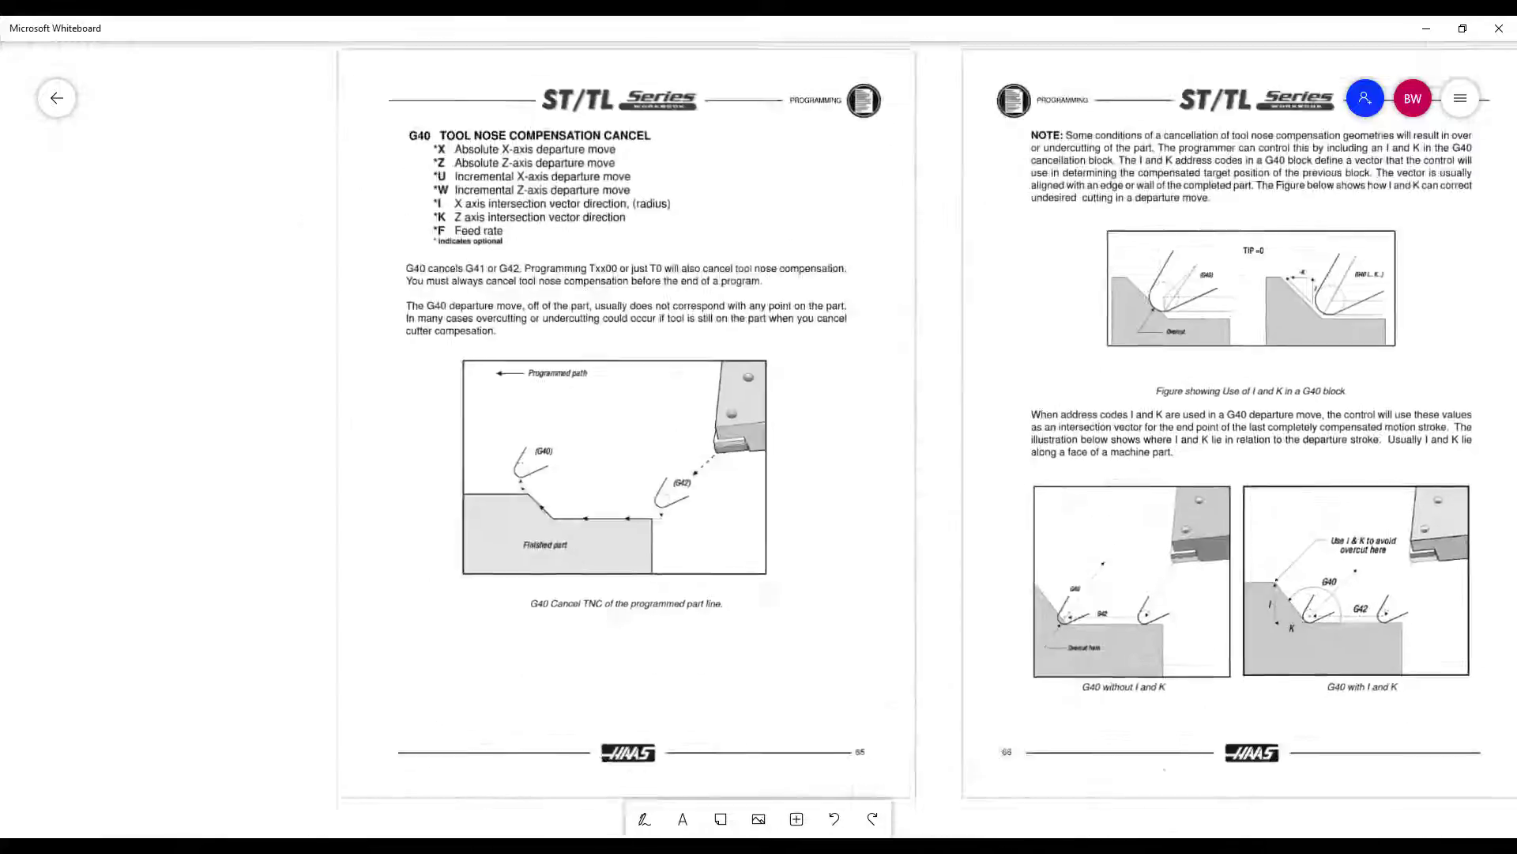
{"action": "scroll", "coordinate": [759, 443], "scroll_direction": "up", "scroll_amount": 4}
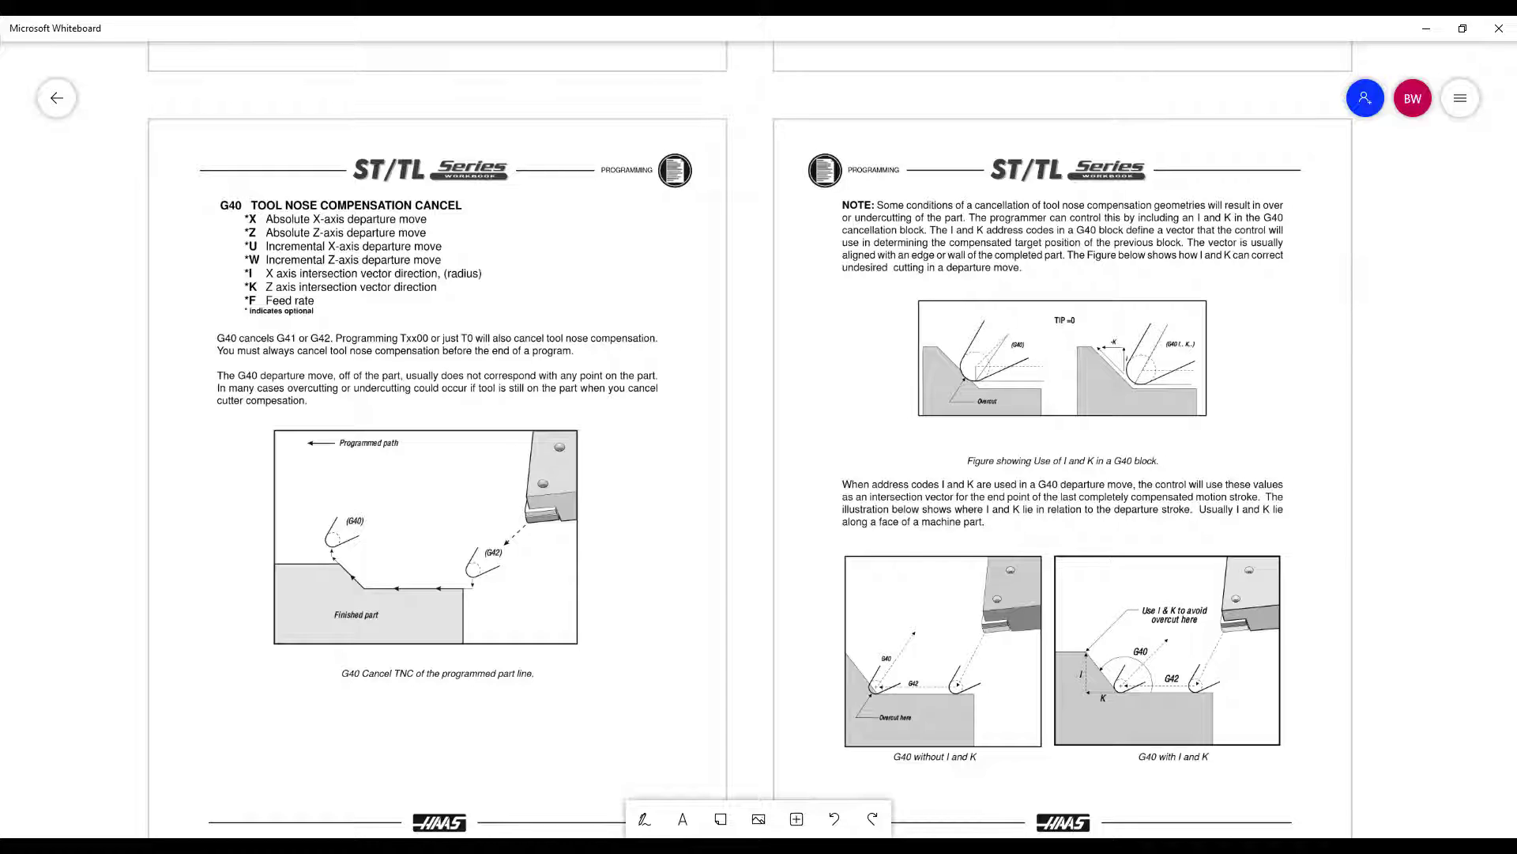
{"action": "scroll", "coordinate": [759, 439], "scroll_direction": "up", "scroll_amount": 7}
{"action": "scroll", "coordinate": [759, 439], "scroll_direction": "up", "scroll_amount": 10}
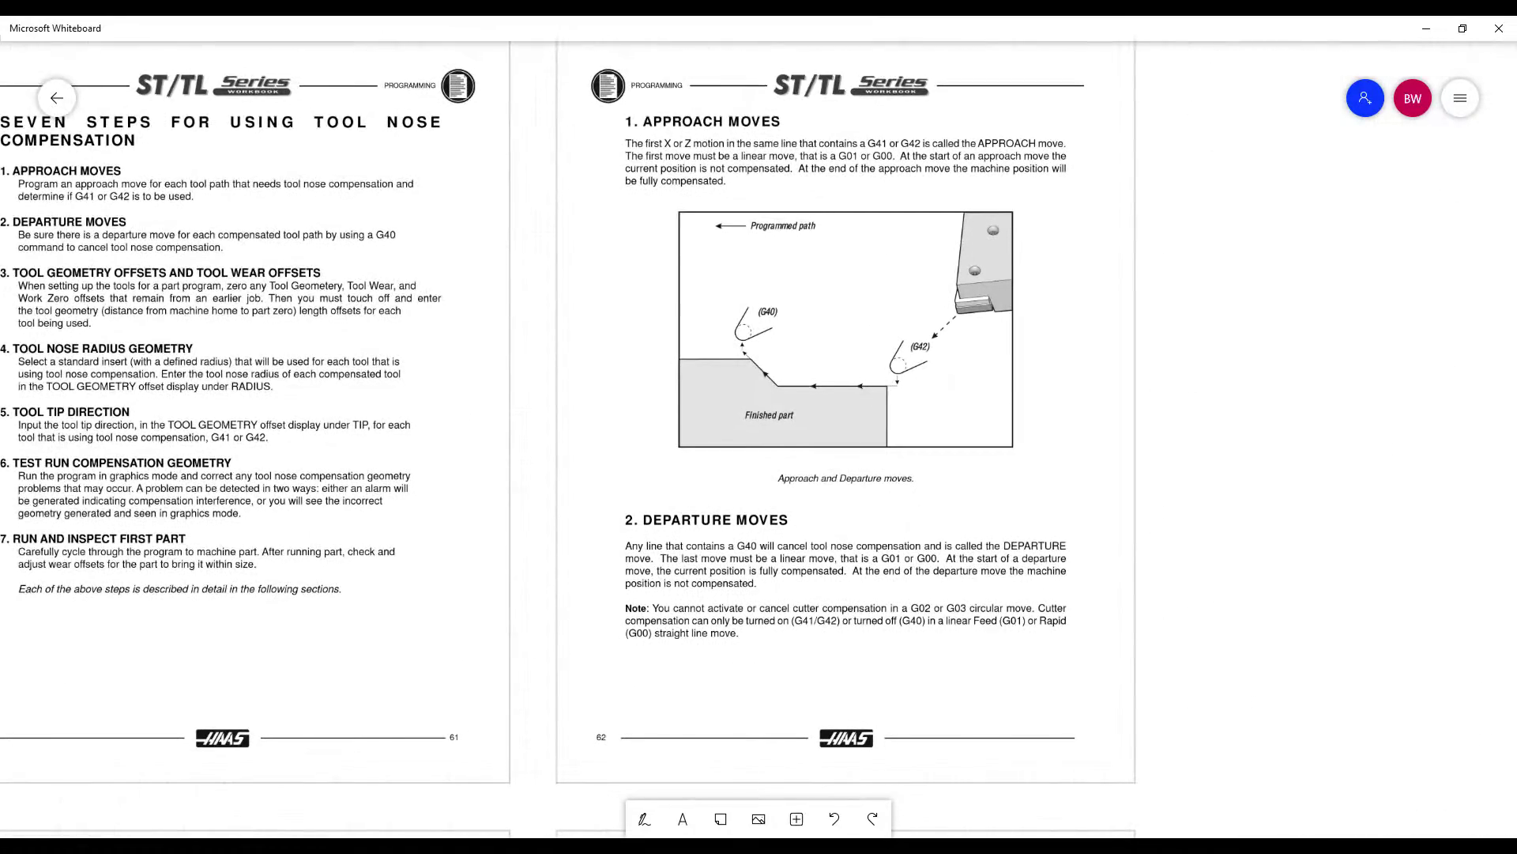
{"action": "left_click", "coordinate": [644, 819]}
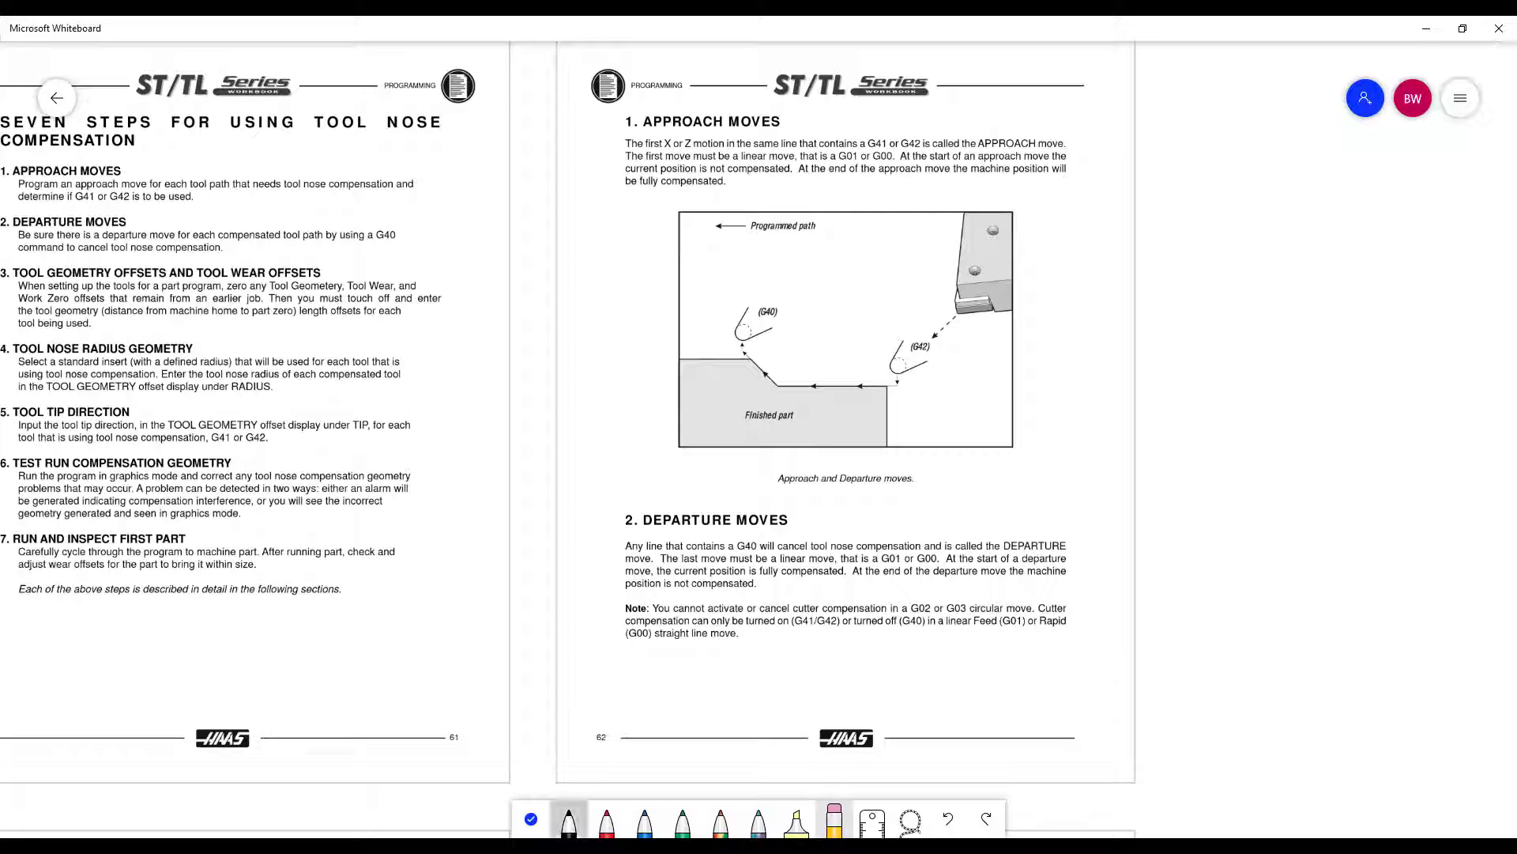
{"action": "mouse_move", "coordinate": [951, 330]}
{"action": "left_mouse_down"}
{"action": "mouse_move", "coordinate": [947, 393]}
{"action": "mouse_move", "coordinate": [875, 399]}
{"action": "mouse_move", "coordinate": [952, 375]}
{"action": "mouse_move", "coordinate": [951, 324]}
{"action": "left_mouse_up"}
{"action": "left_click", "coordinate": [834, 820]}
{"action": "left_click", "coordinate": [531, 818]}
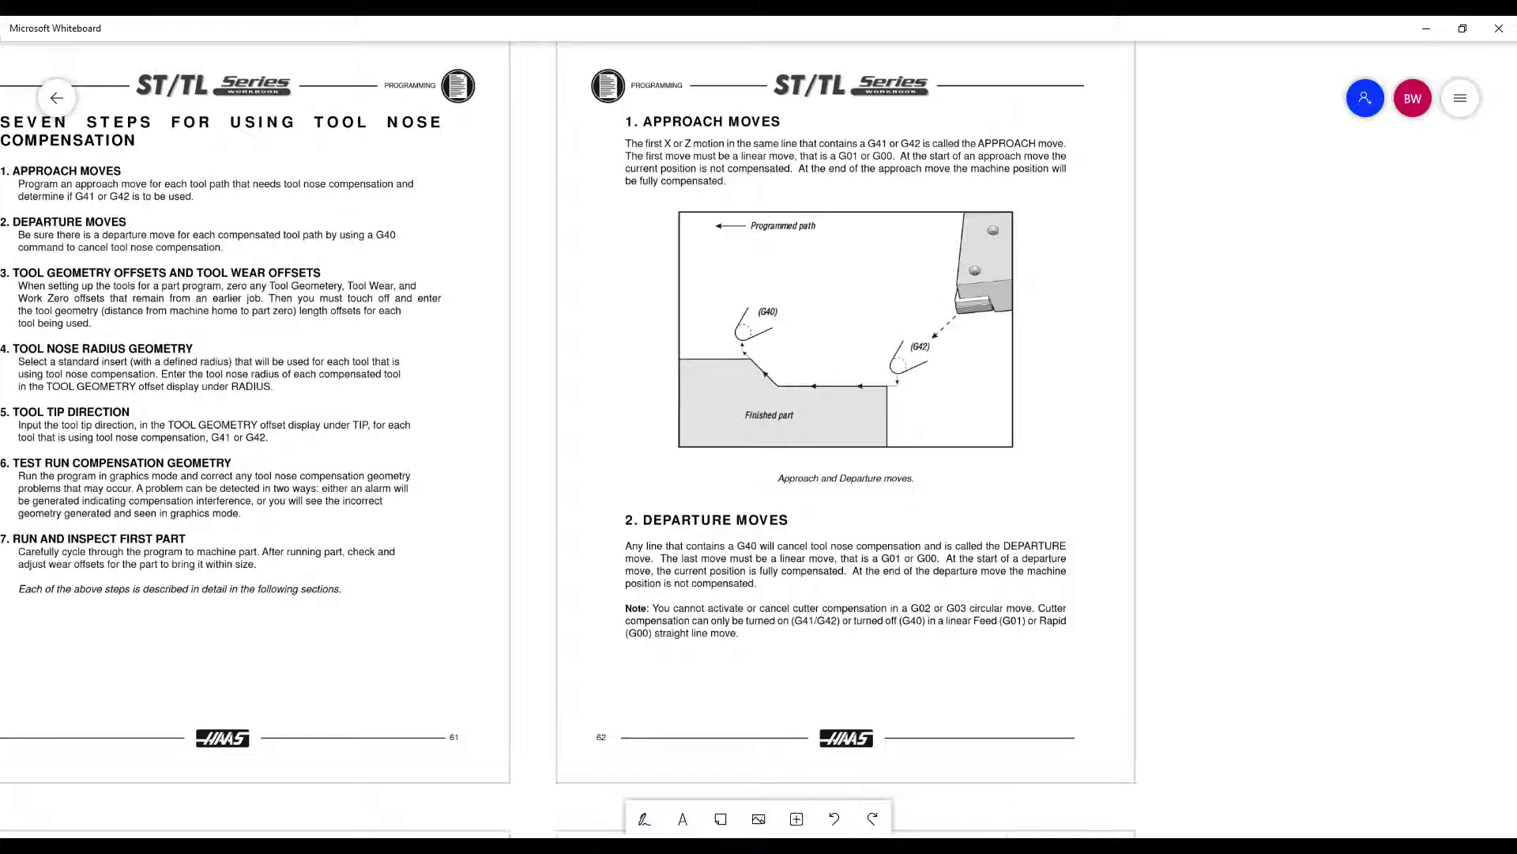
- Examine the G40 cancel pages 65 and 66, and the tool offset and tip direction sections on pages 67 and 68
{"action": "left_click_drag", "start_coordinate": [815, 478], "coordinate": [1146, 134]}
{"action": "left_click_drag", "start_coordinate": [759, 553], "coordinate": [726, 127]}
{"action": "scroll", "coordinate": [759, 438], "scroll_direction": "down", "scroll_amount": 8}
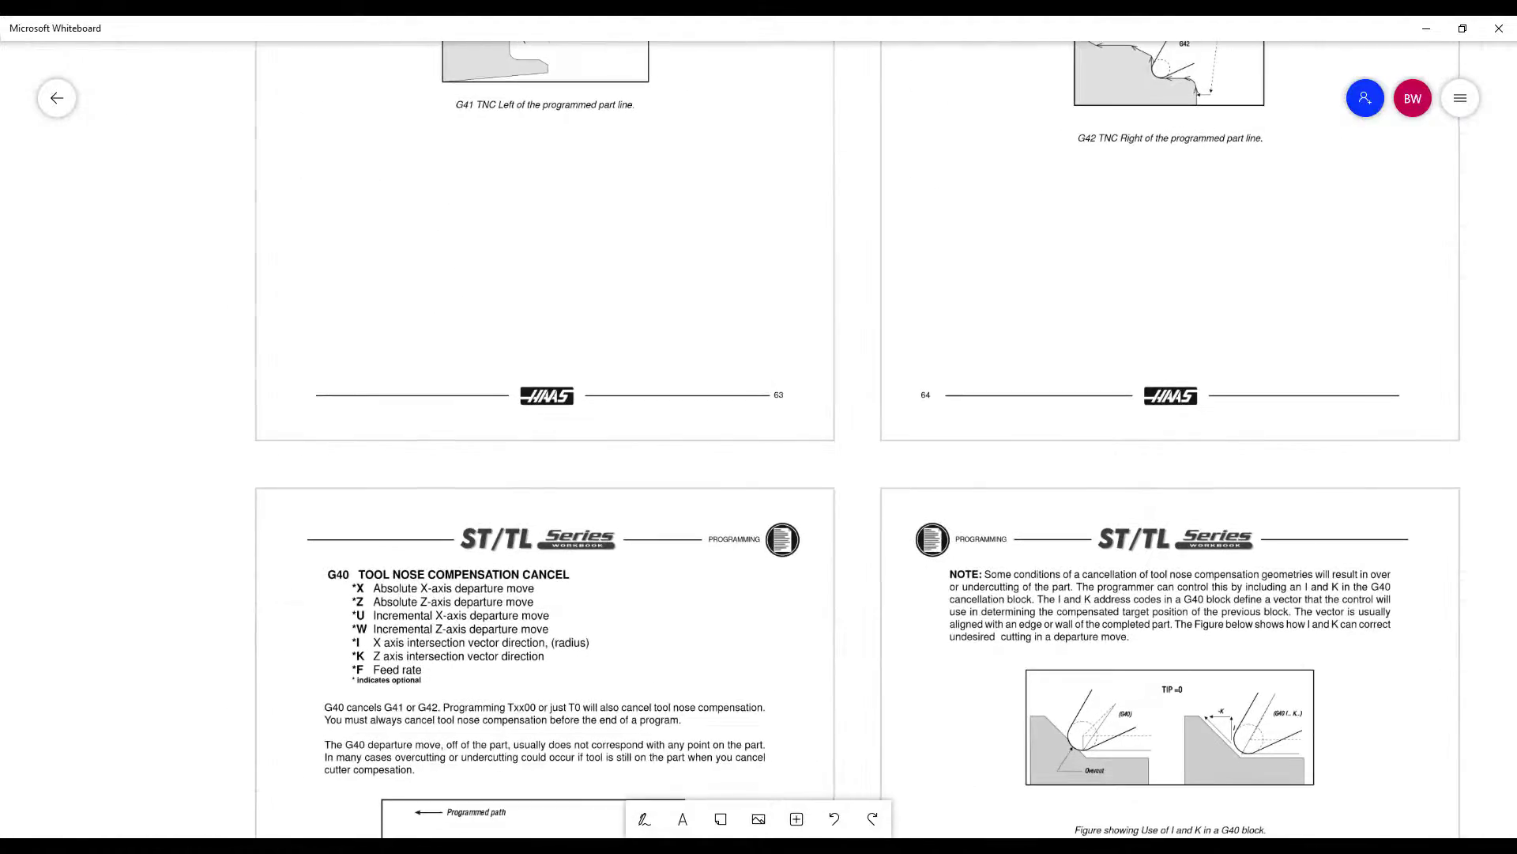
{"action": "scroll", "coordinate": [759, 439], "scroll_direction": "down", "scroll_amount": 3}
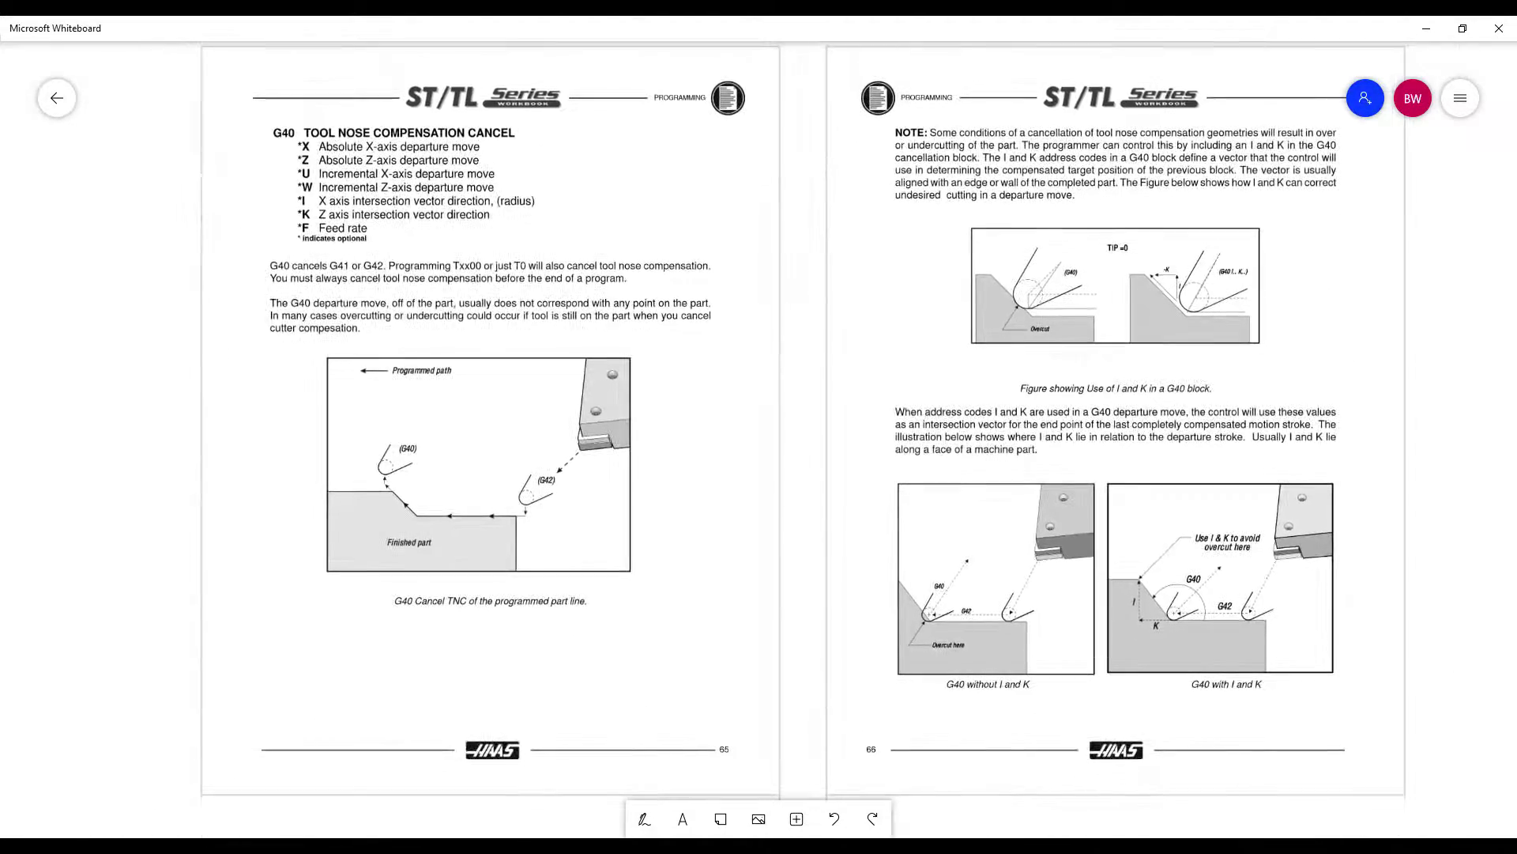
{"action": "left_click_drag", "start_coordinate": [758, 438], "coordinate": [674, 397]}
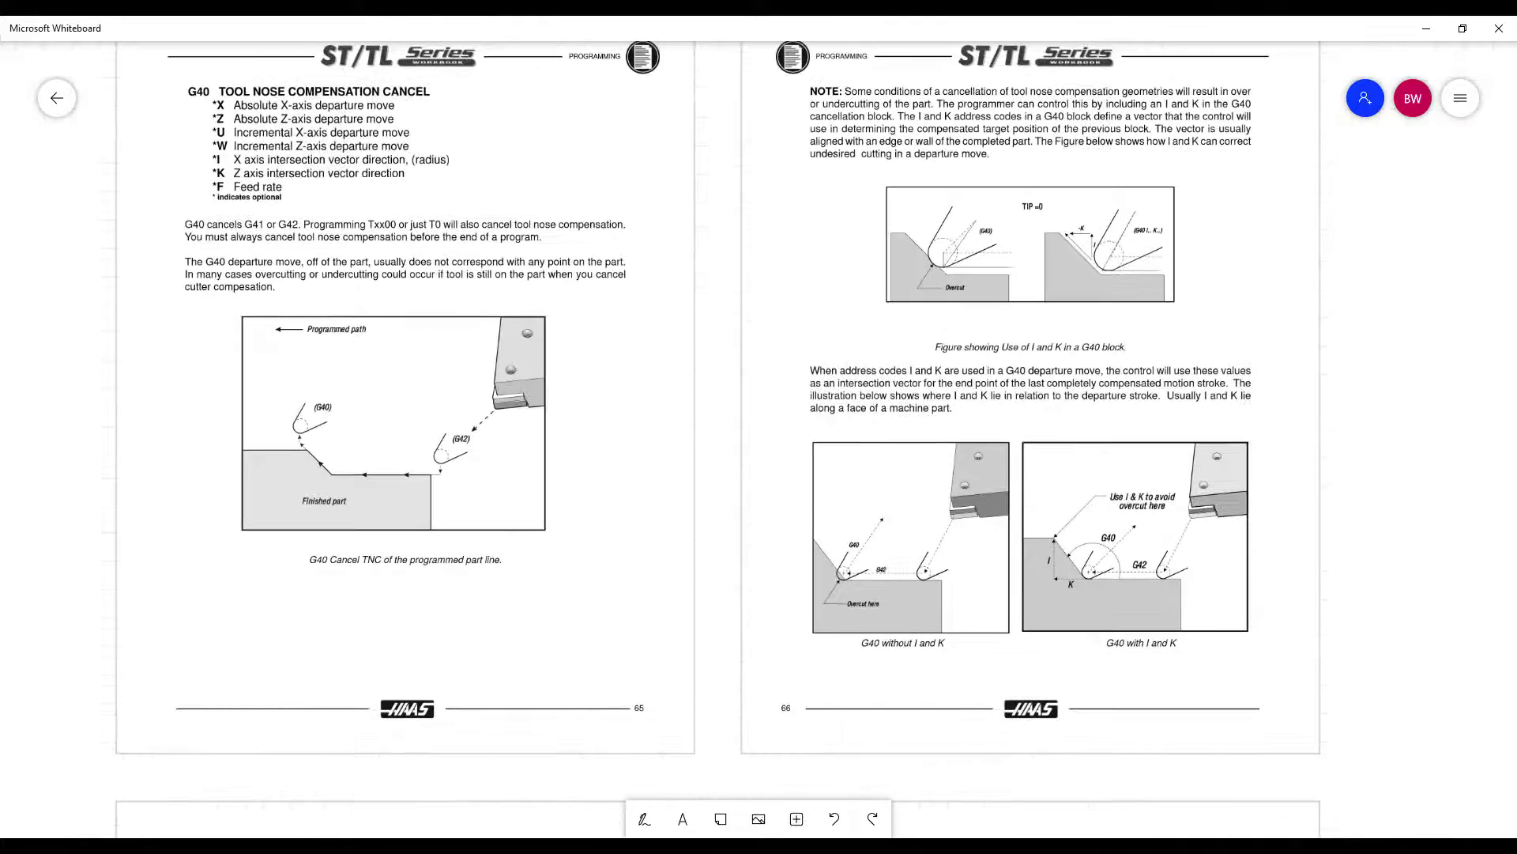
{"action": "scroll", "coordinate": [759, 439], "scroll_direction": "down", "scroll_amount": 1}
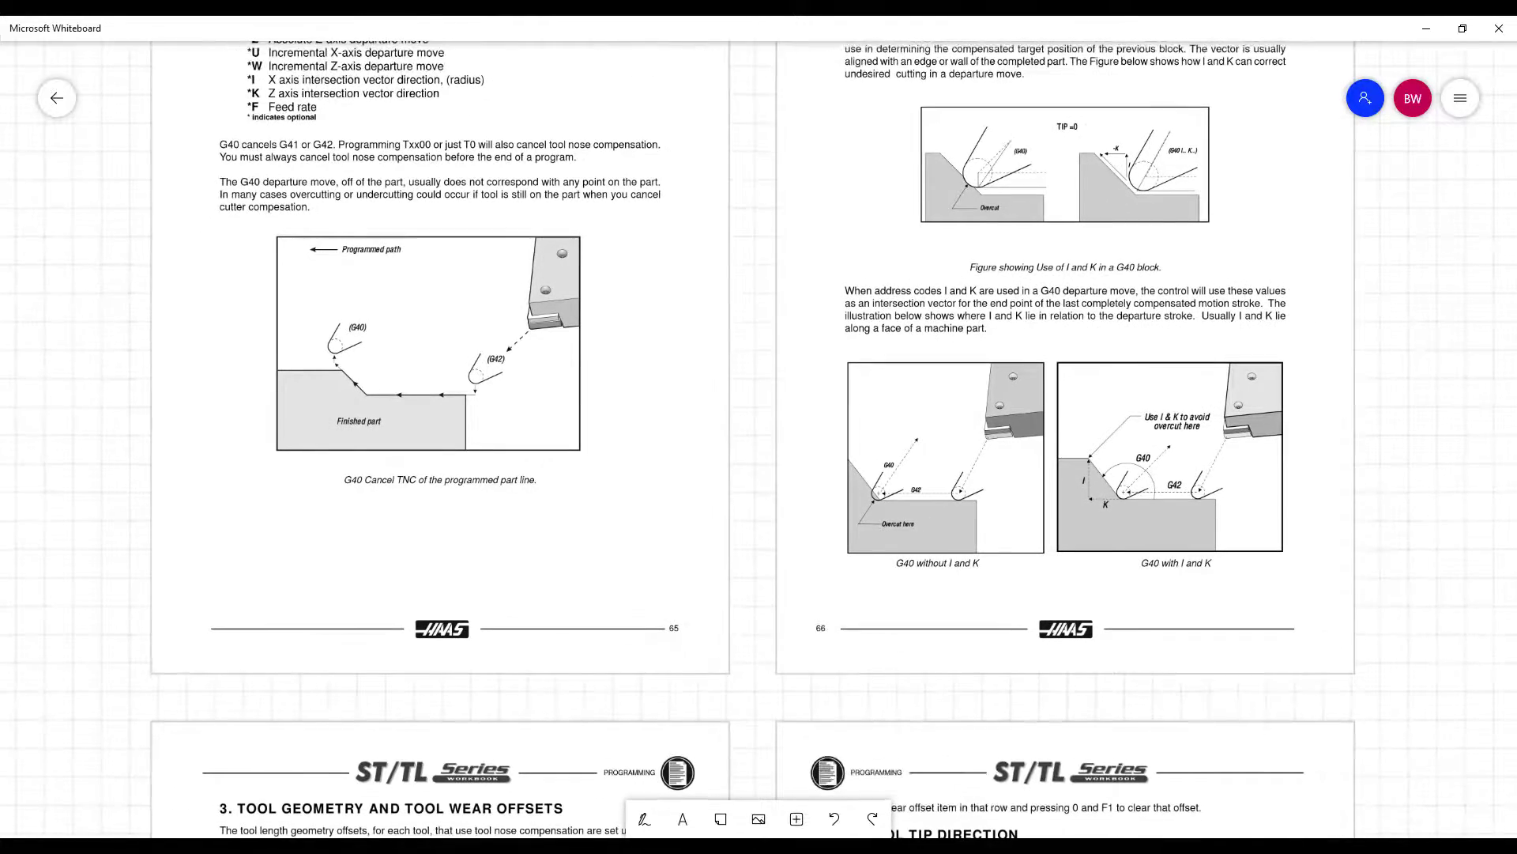
{"action": "scroll", "coordinate": [759, 439], "scroll_direction": "down", "scroll_amount": 4}
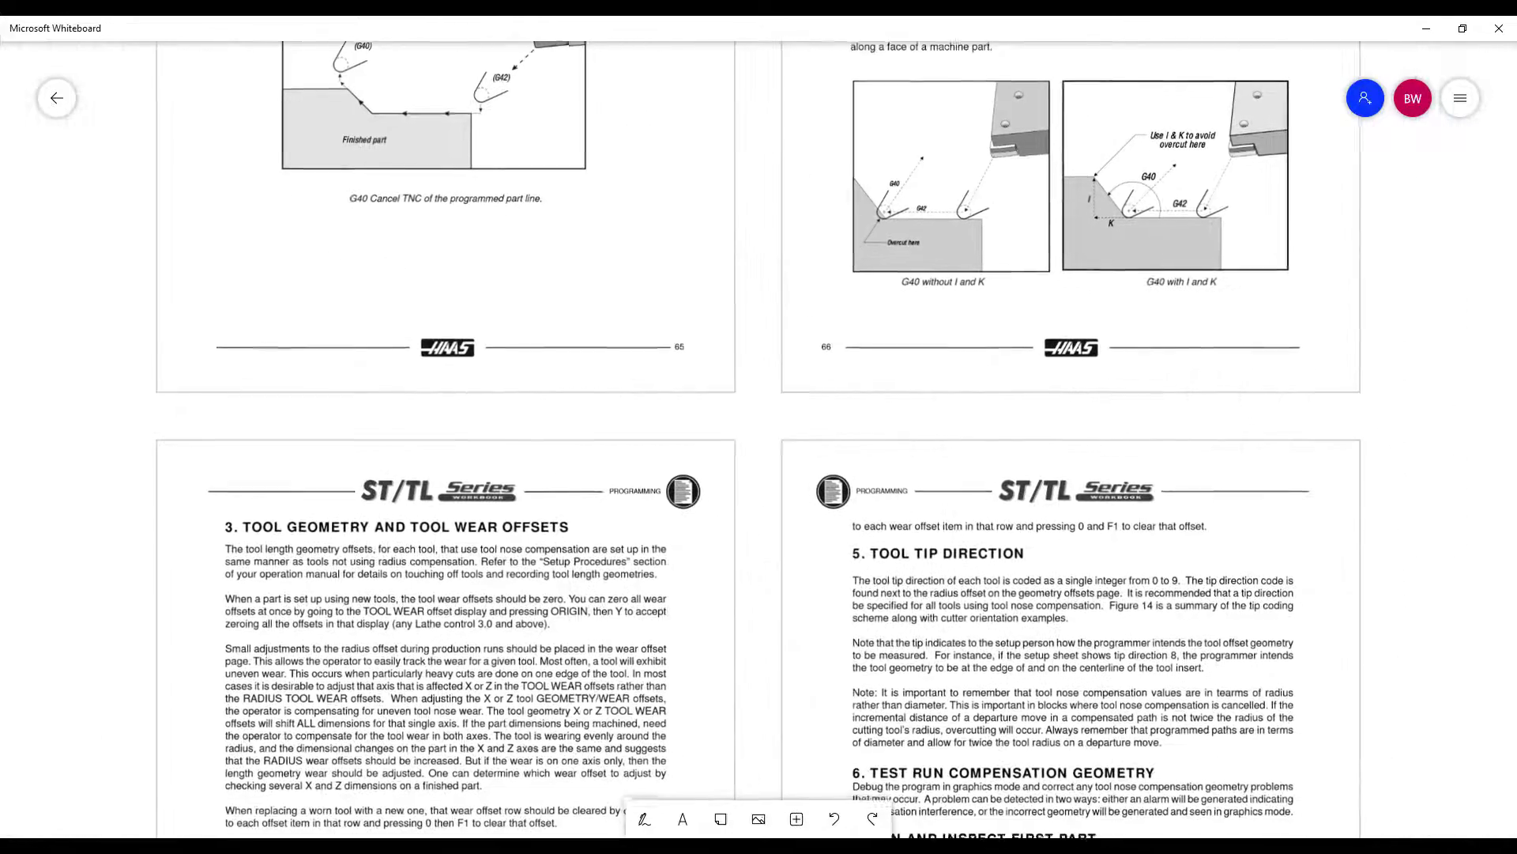
{"action": "scroll", "coordinate": [759, 438], "scroll_direction": "down", "scroll_amount": 5}
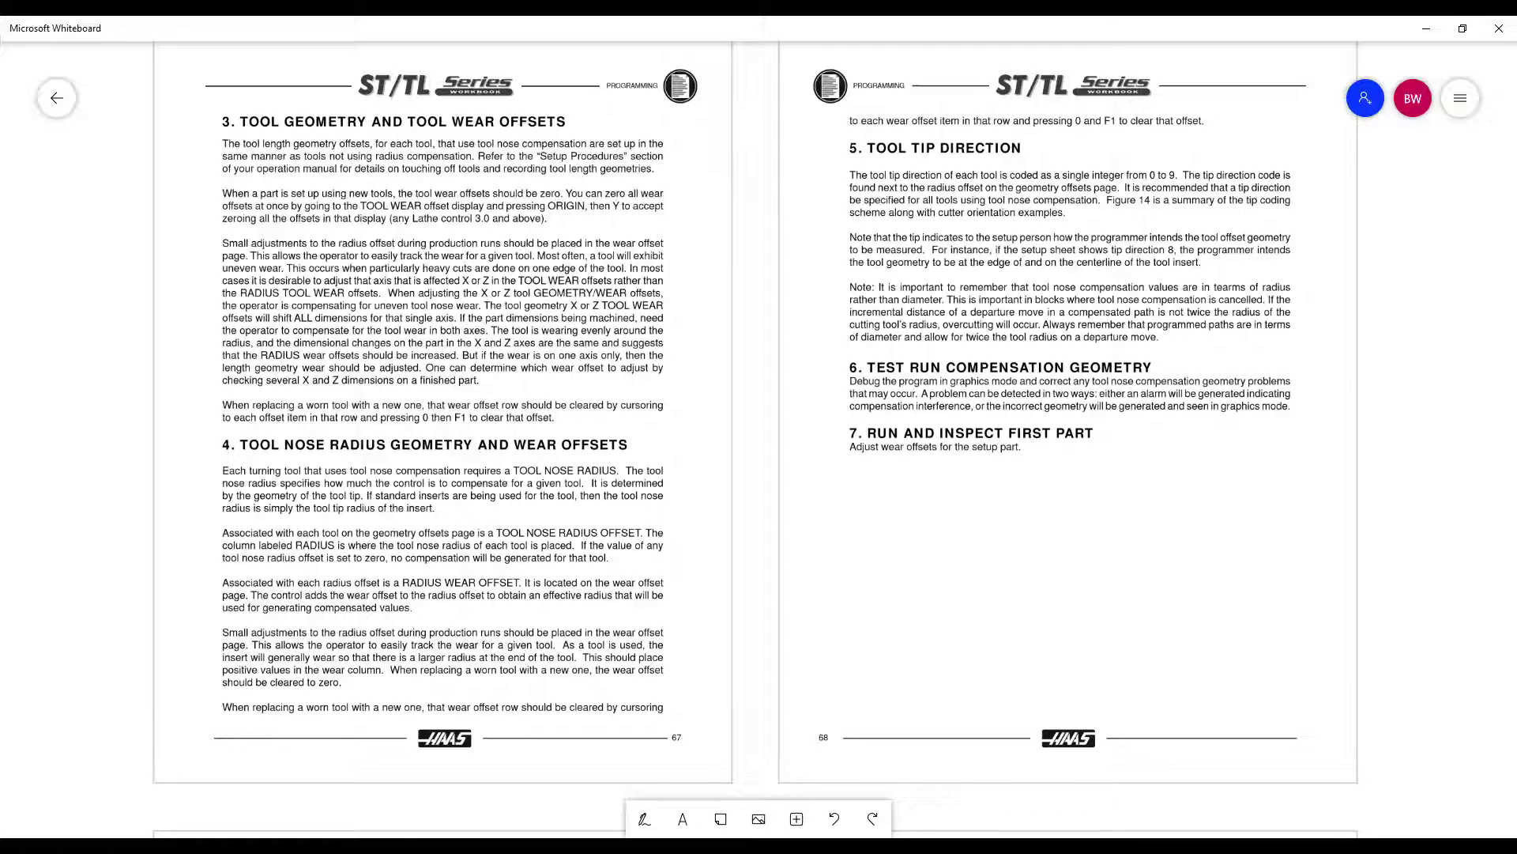
- Study the tool tip direction codes 0 to 9 on pages 69 and 70
{"action": "left_click_drag", "start_coordinate": [759, 426], "coordinate": [797, 178]}
{"action": "scroll", "coordinate": [758, 426], "scroll_direction": "down", "scroll_amount": 8}
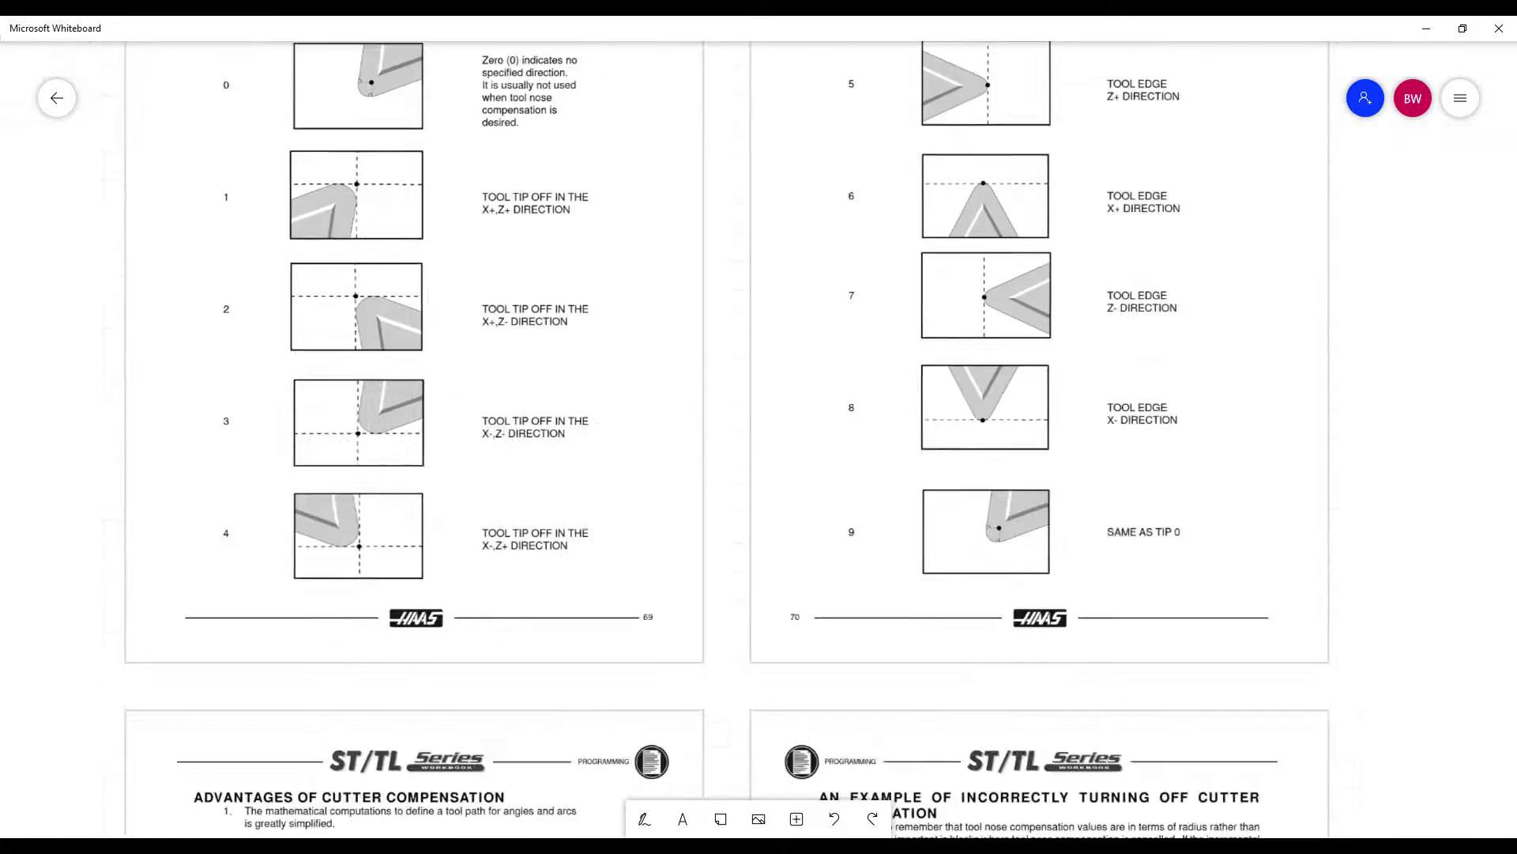
{"action": "left_click_drag", "start_coordinate": [759, 426], "coordinate": [768, 459]}
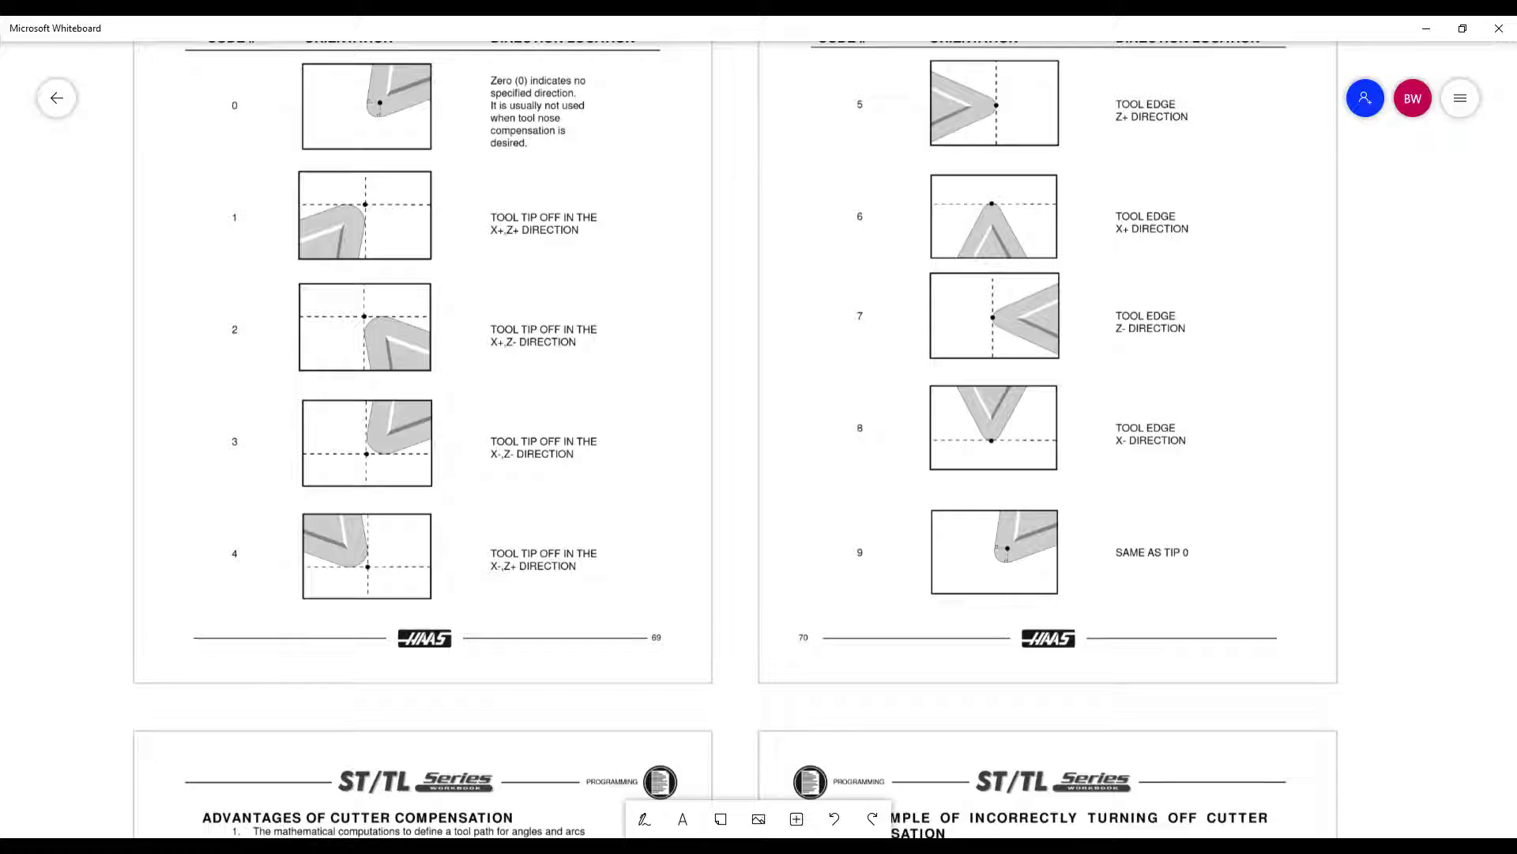
{"action": "scroll", "coordinate": [733, 427], "scroll_direction": "up", "scroll_amount": 2}
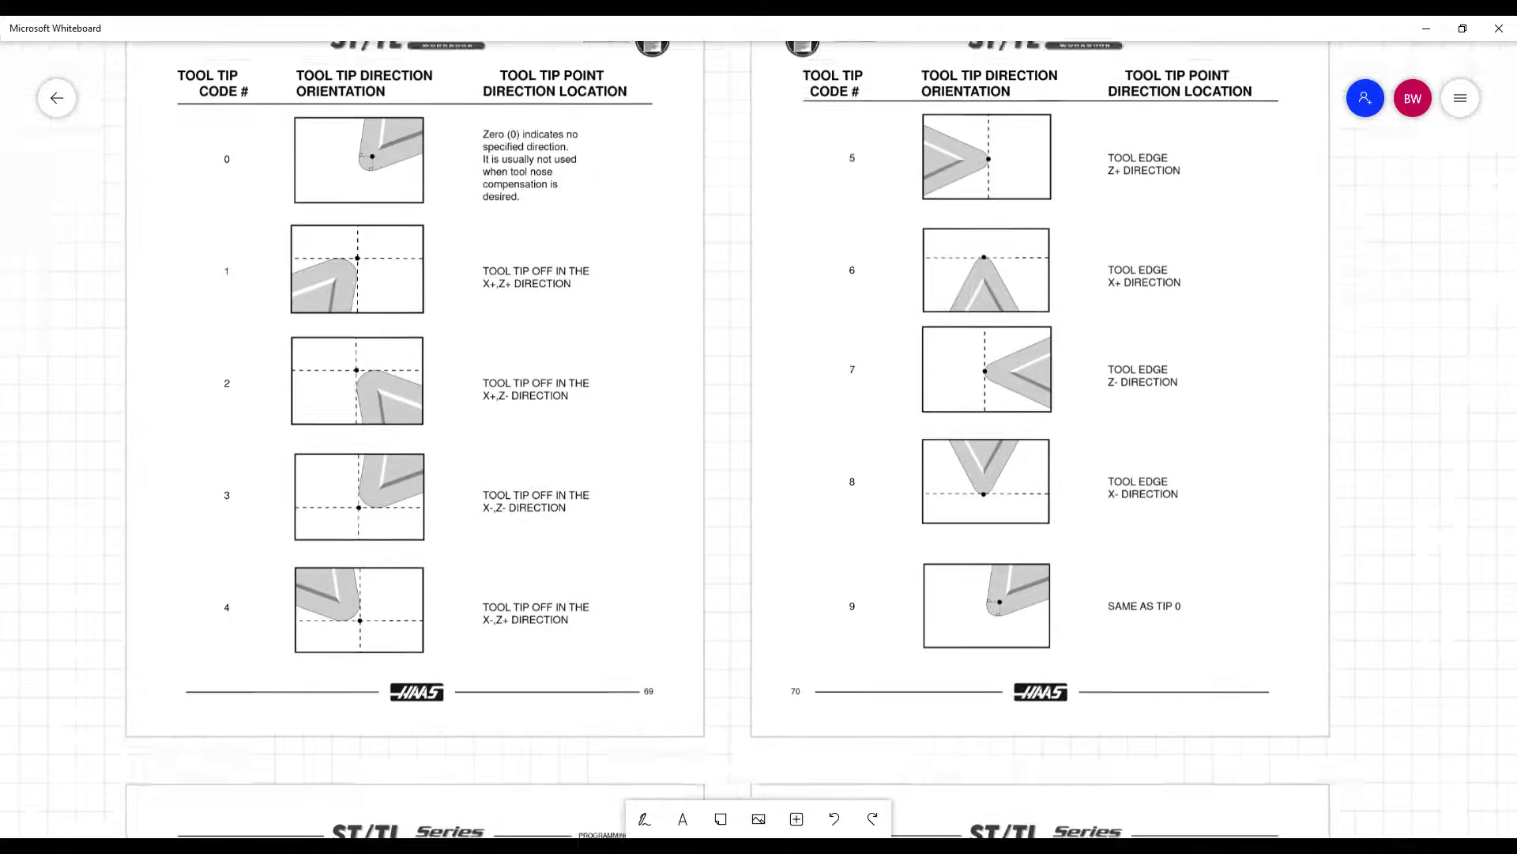
{"action": "scroll", "coordinate": [758, 440], "scroll_direction": "down", "scroll_amount": 1}
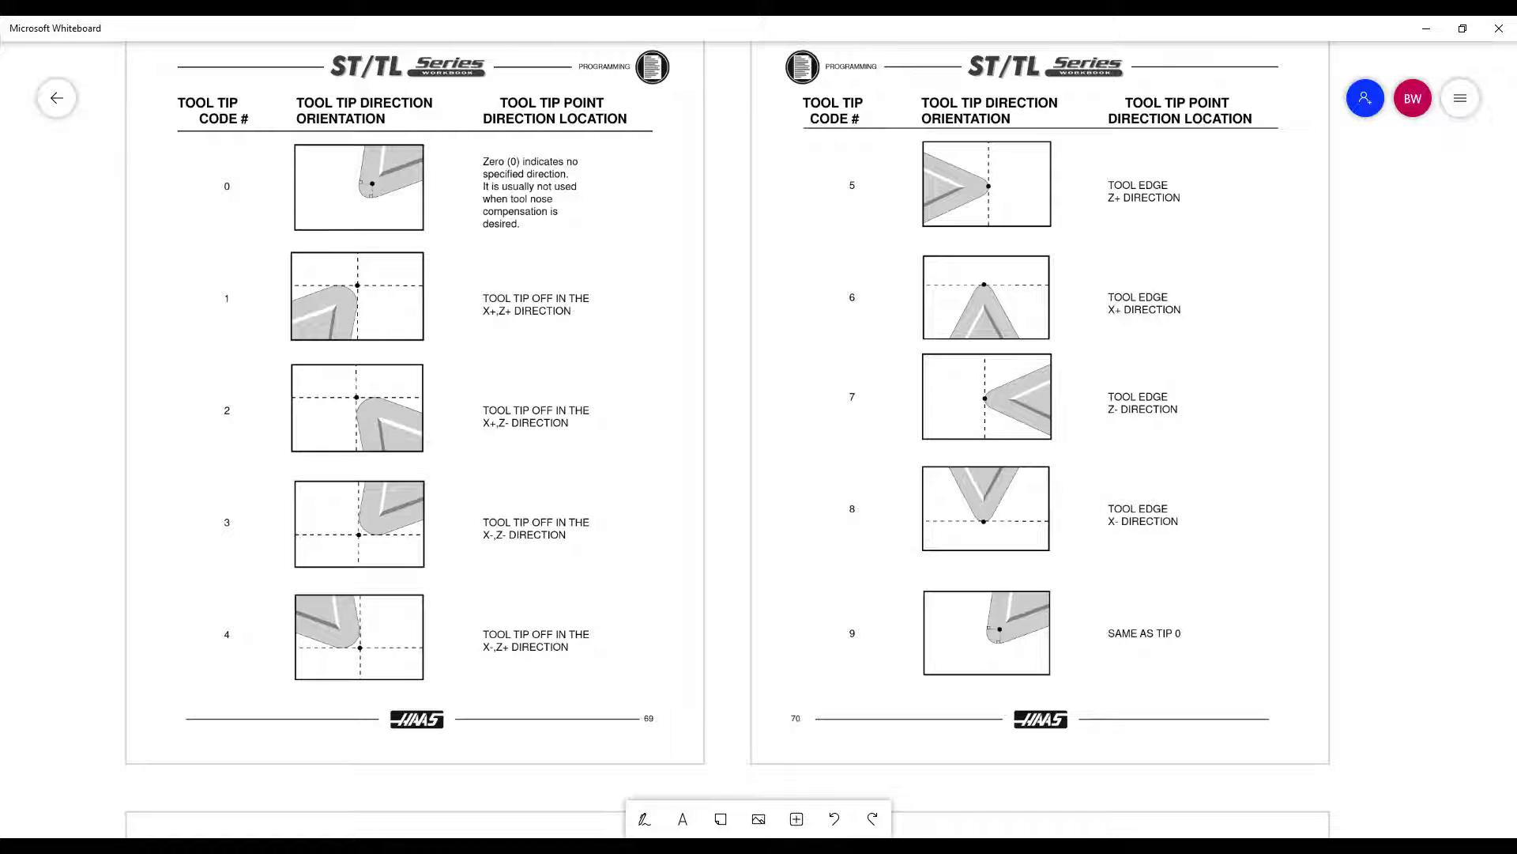
- Draw black arrows in the margin of page 71 pointing to item 1 for activating and item 2 for deactivating cutter compensation
{"action": "scroll", "coordinate": [759, 440], "scroll_direction": "down", "scroll_amount": 10}
{"action": "scroll", "coordinate": [759, 440], "scroll_direction": "up", "scroll_amount": 3, "text": "ctrl"}
{"action": "scroll", "coordinate": [759, 440], "scroll_direction": "down", "scroll_amount": 2}
{"action": "scroll", "coordinate": [759, 439], "scroll_direction": "up", "scroll_amount": 1}
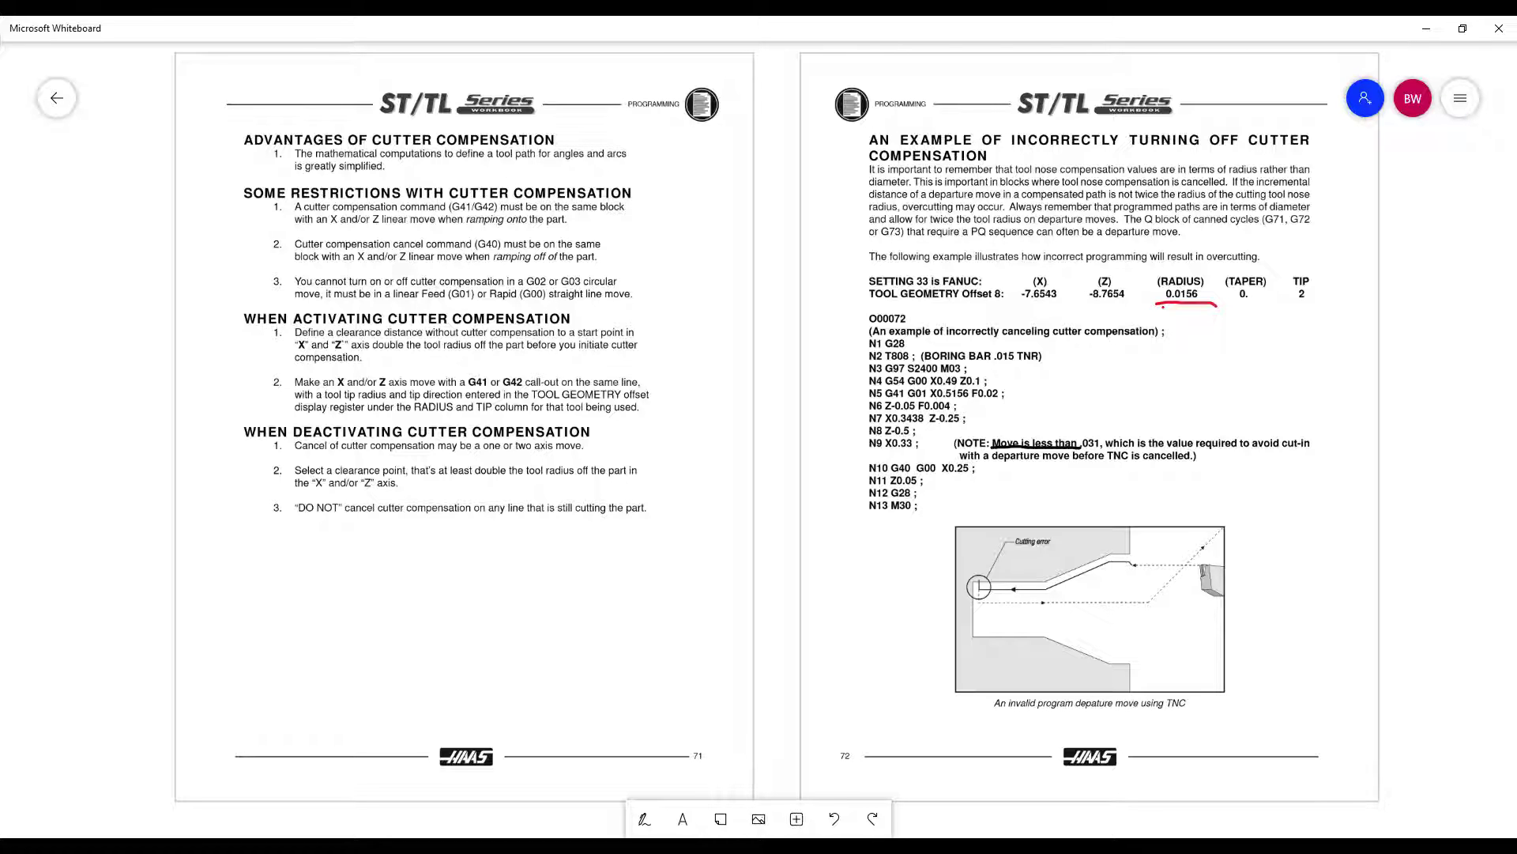
{"action": "left_click", "coordinate": [645, 819]}
{"action": "left_click", "coordinate": [569, 821]}
{"action": "left_click_drag", "start_coordinate": [213, 338], "coordinate": [257, 345]}
{"action": "mouse_move", "coordinate": [243, 322]}
{"action": "left_mouse_down"}
{"action": "mouse_move", "coordinate": [256, 346]}
{"action": "mouse_move", "coordinate": [230, 370]}
{"action": "left_mouse_up"}
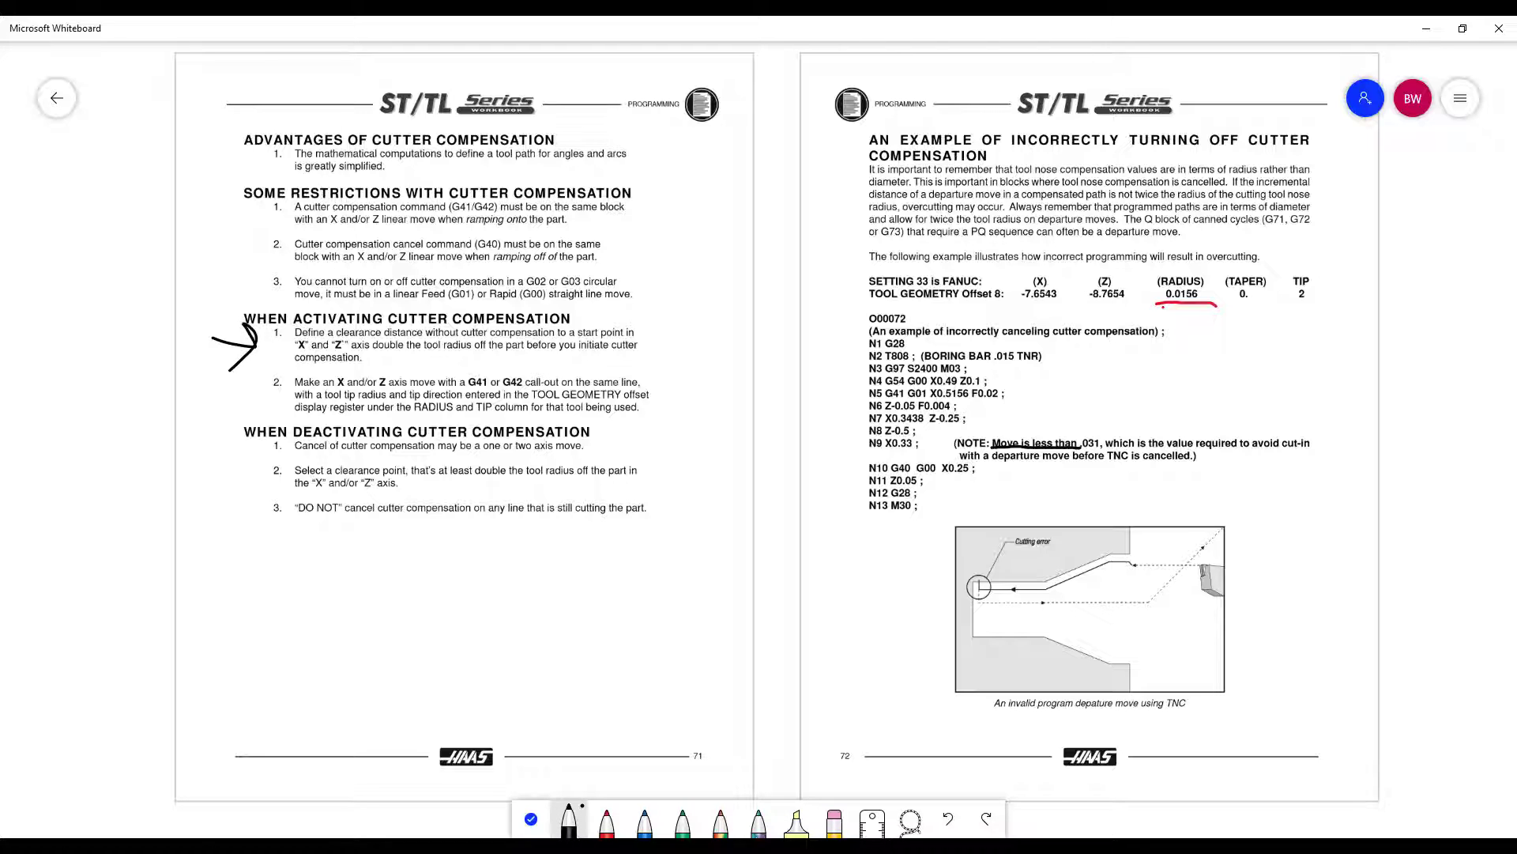
{"action": "left_click_drag", "start_coordinate": [201, 495], "coordinate": [252, 493]}
{"action": "mouse_move", "coordinate": [225, 457]}
{"action": "left_mouse_down"}
{"action": "mouse_move", "coordinate": [251, 468]}
{"action": "mouse_move", "coordinate": [222, 525]}
{"action": "left_mouse_up"}
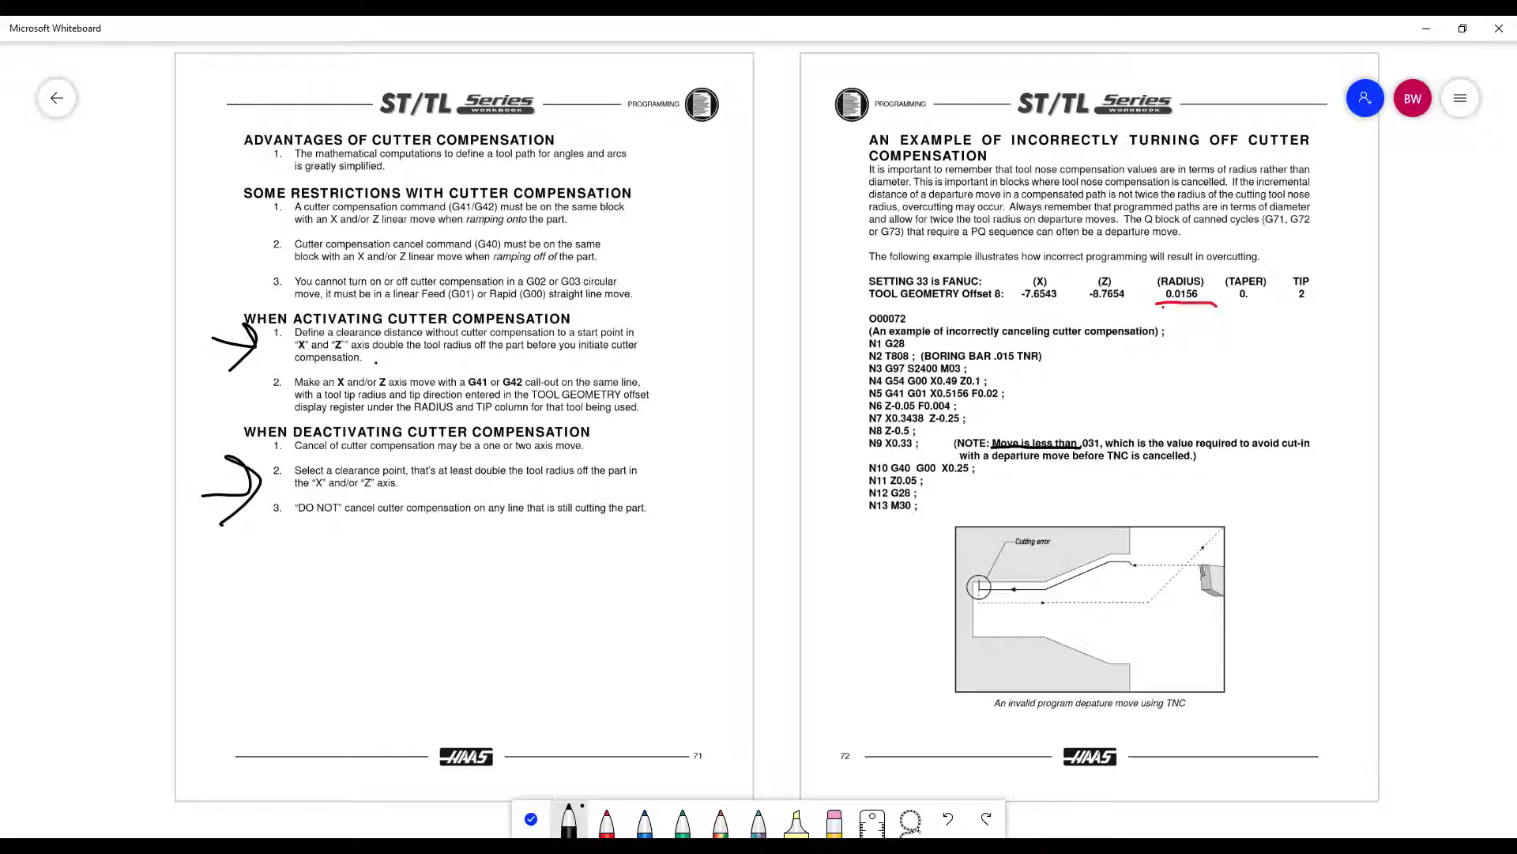
- Underline in black on page 71 the double-tool-radius clearance rules for activating and deactivating, and the "DO NOT" cancel rule
{"action": "left_click_drag", "start_coordinate": [377, 362], "coordinate": [635, 352]}
{"action": "left_click_drag", "start_coordinate": [296, 370], "coordinate": [361, 366]}
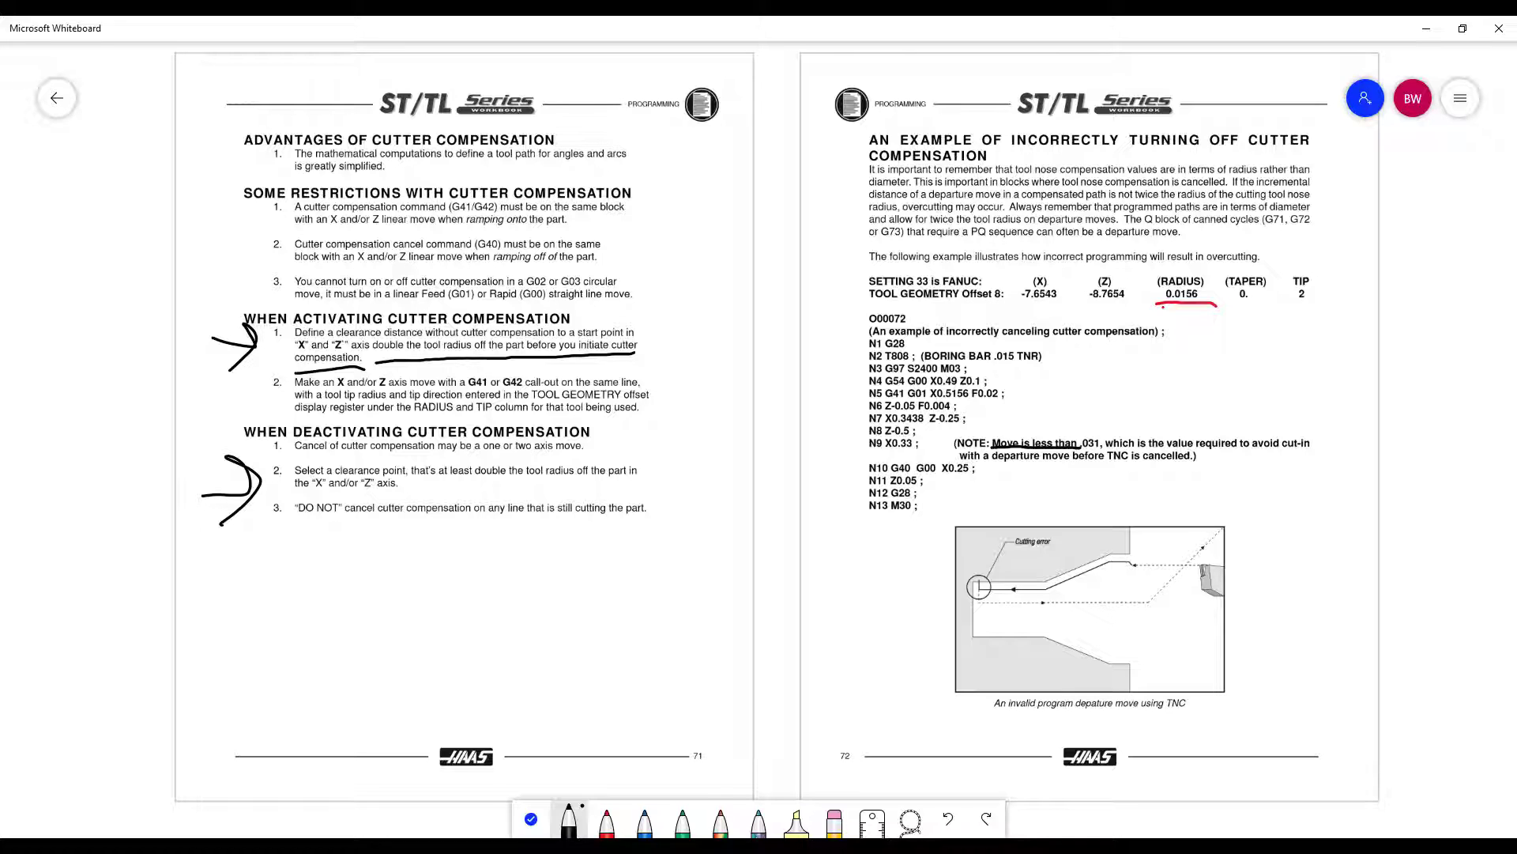
{"action": "left_click_drag", "start_coordinate": [414, 482], "coordinate": [636, 479]}
{"action": "left_click_drag", "start_coordinate": [298, 494], "coordinate": [399, 494]}
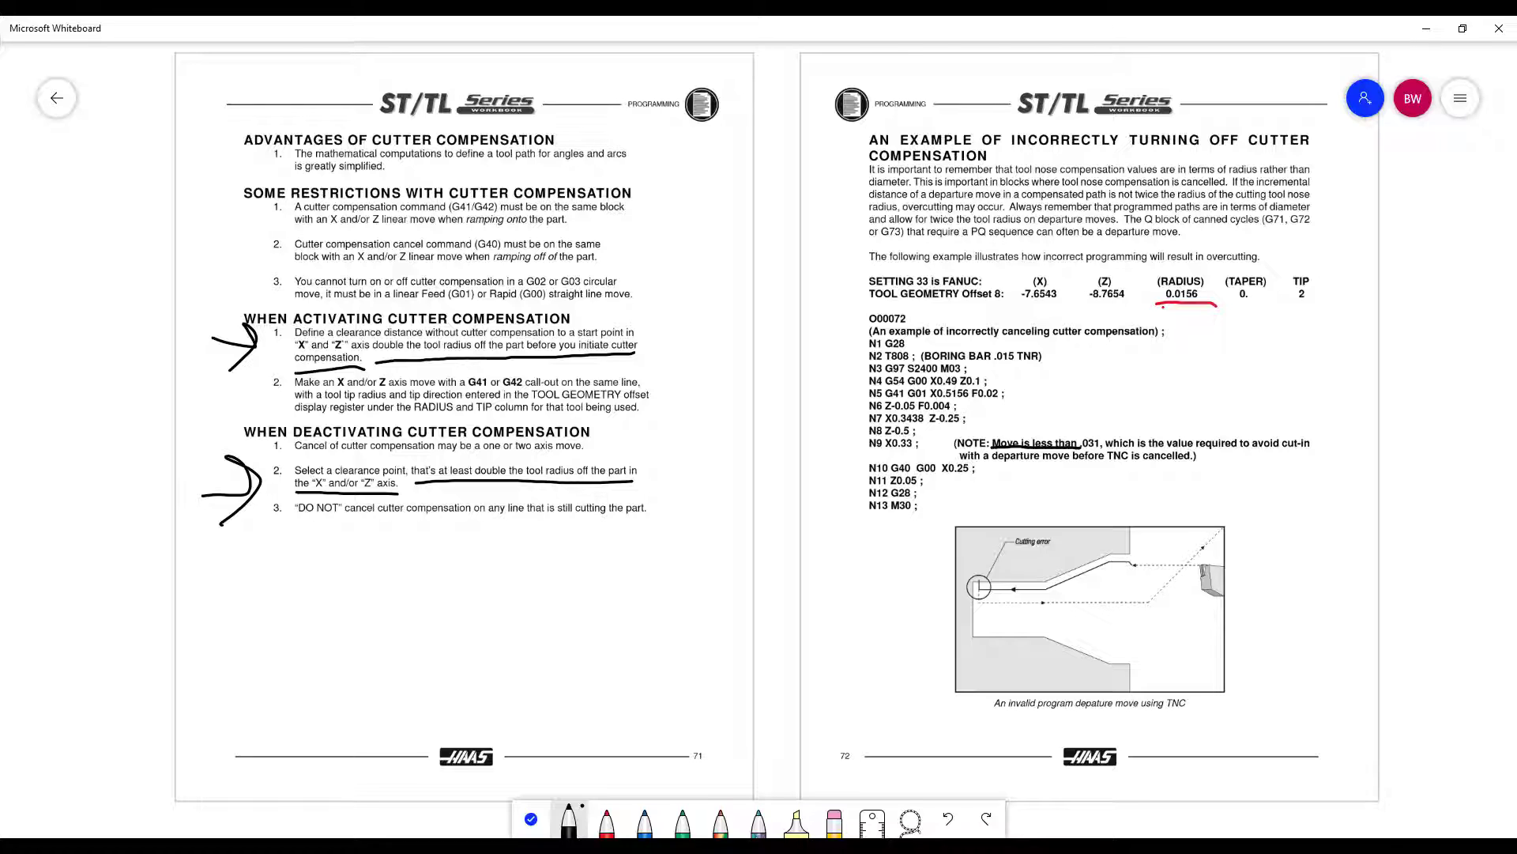
{"action": "left_click_drag", "start_coordinate": [289, 527], "coordinate": [666, 514]}
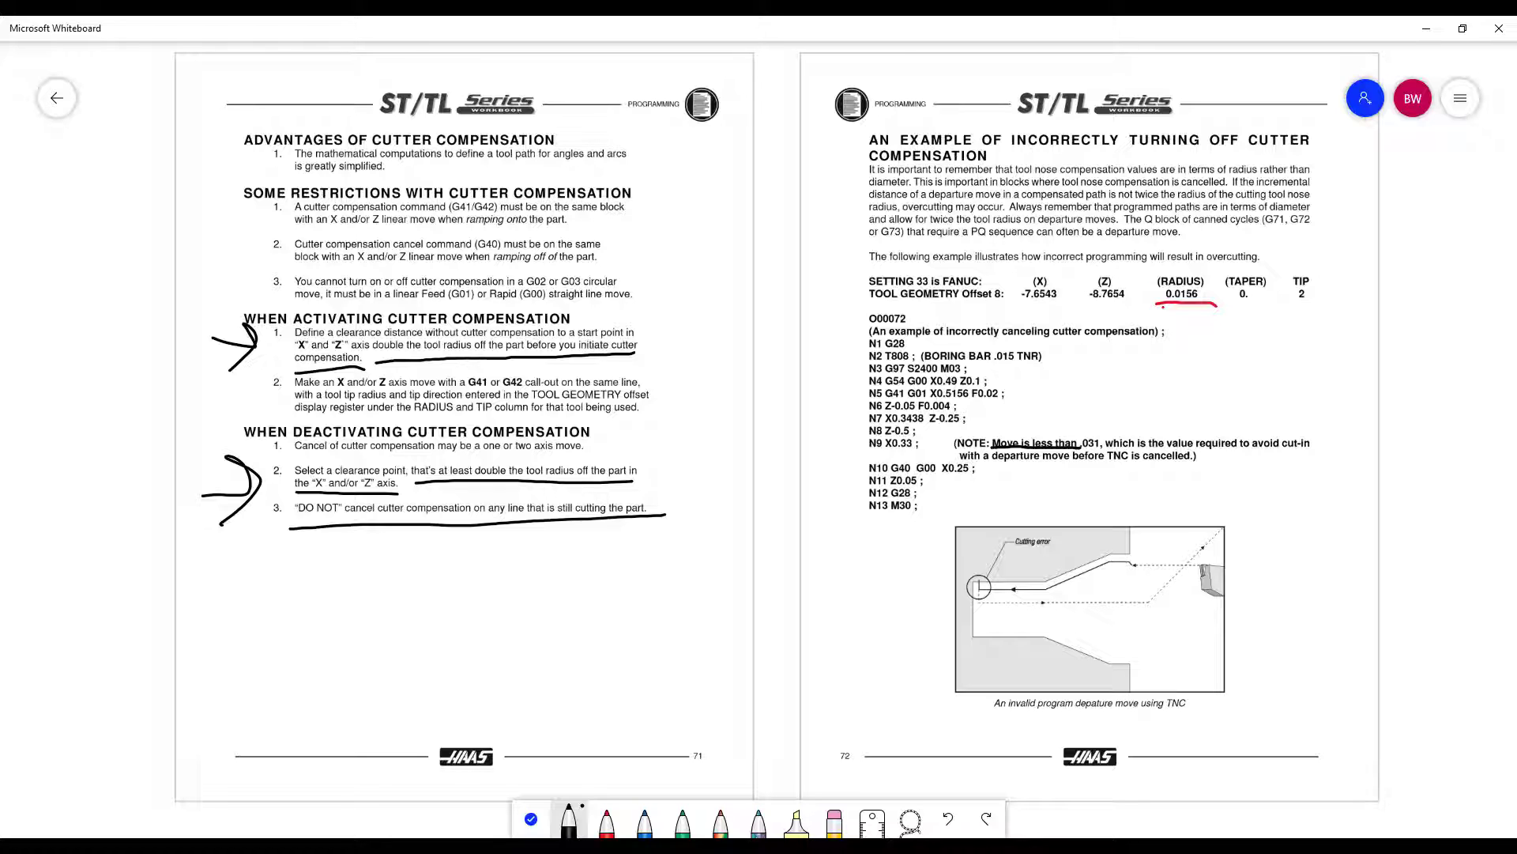
- Erase the black arrows and underlines from the activating and deactivating rules on page 71, and leave inking mode
{"action": "left_click", "coordinate": [834, 822]}
{"action": "mouse_move", "coordinate": [564, 552]}
{"action": "left_mouse_down"}
{"action": "mouse_move", "coordinate": [638, 537]}
{"action": "mouse_move", "coordinate": [625, 478]}
{"action": "mouse_move", "coordinate": [410, 472]}
{"action": "mouse_move", "coordinate": [198, 381]}
{"action": "mouse_move", "coordinate": [586, 352]}
{"action": "left_mouse_up"}
{"action": "left_click", "coordinate": [531, 819]}
- Examine the example of incorrectly turning off cutter compensation on page 72 and the canned cycle lists on page 73
{"action": "left_click_drag", "start_coordinate": [1430, 393], "coordinate": [1230, 377]}
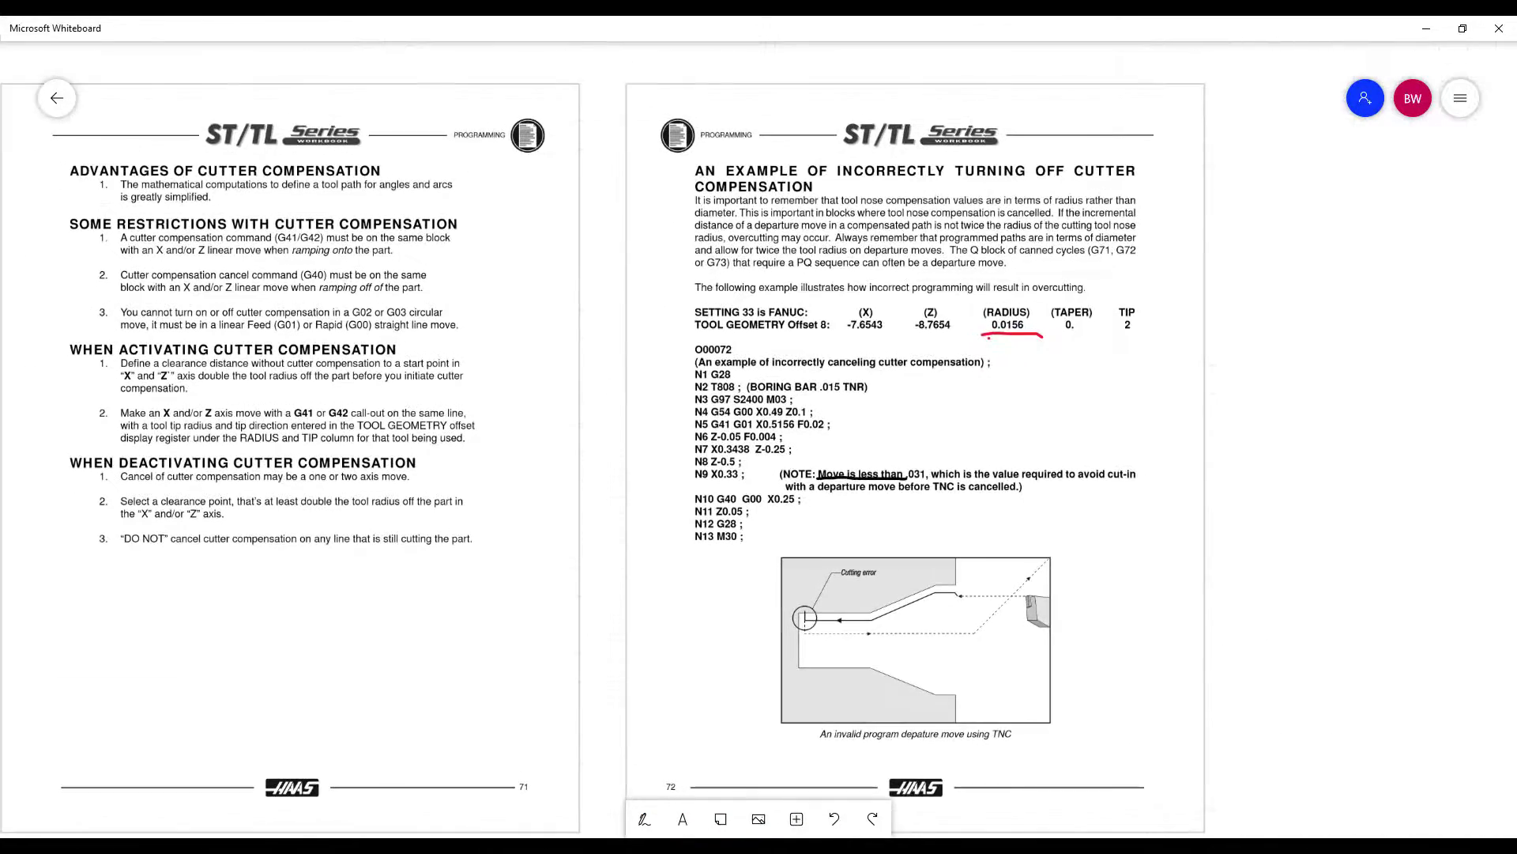
{"action": "scroll", "coordinate": [758, 427], "scroll_direction": "down", "scroll_amount": 2}
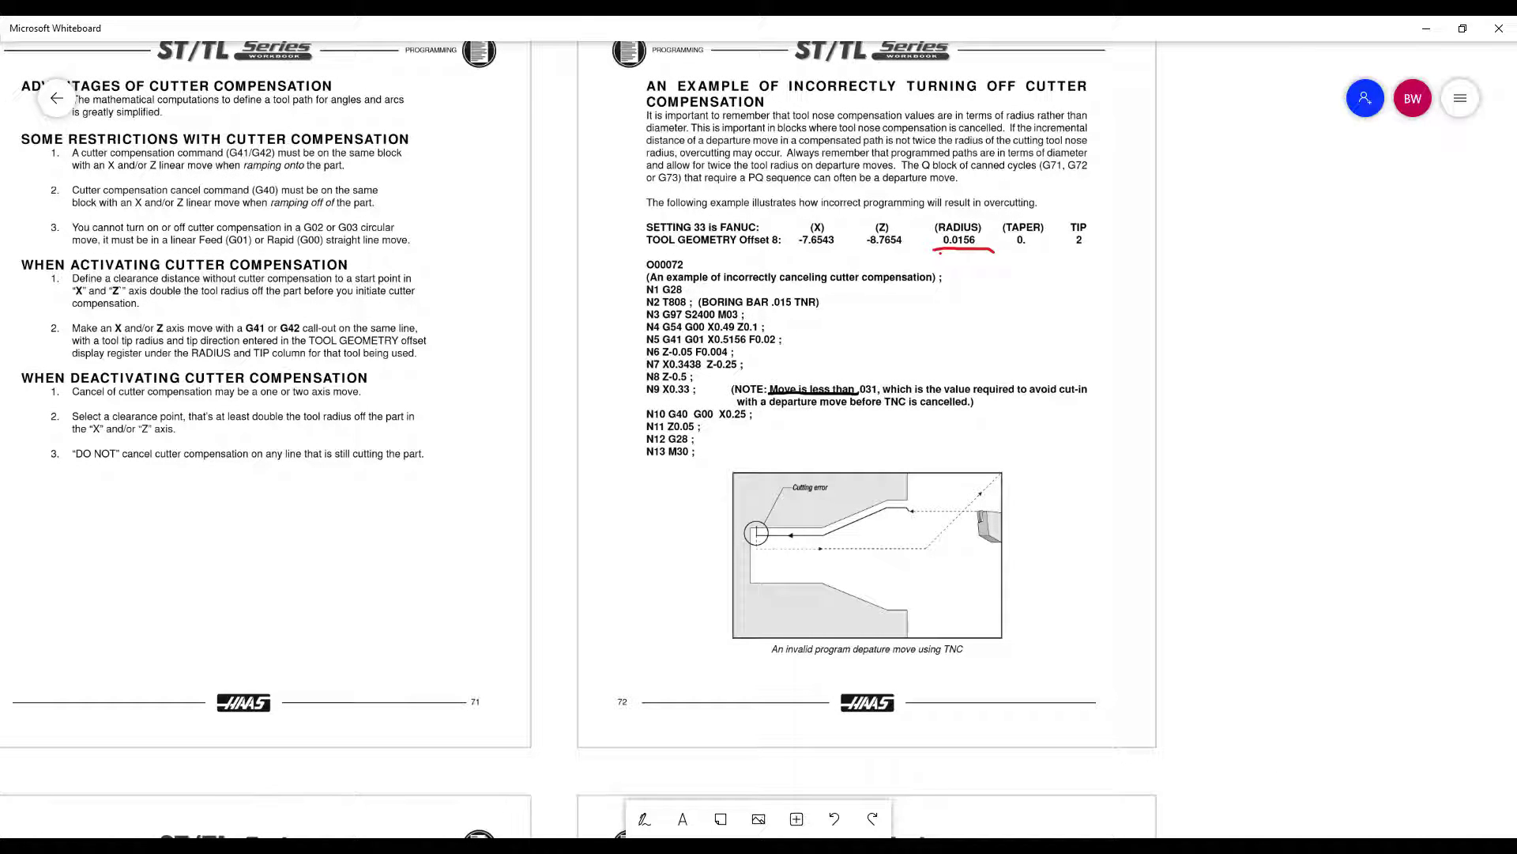
{"action": "scroll", "coordinate": [759, 427], "scroll_direction": "down", "scroll_amount": 5}
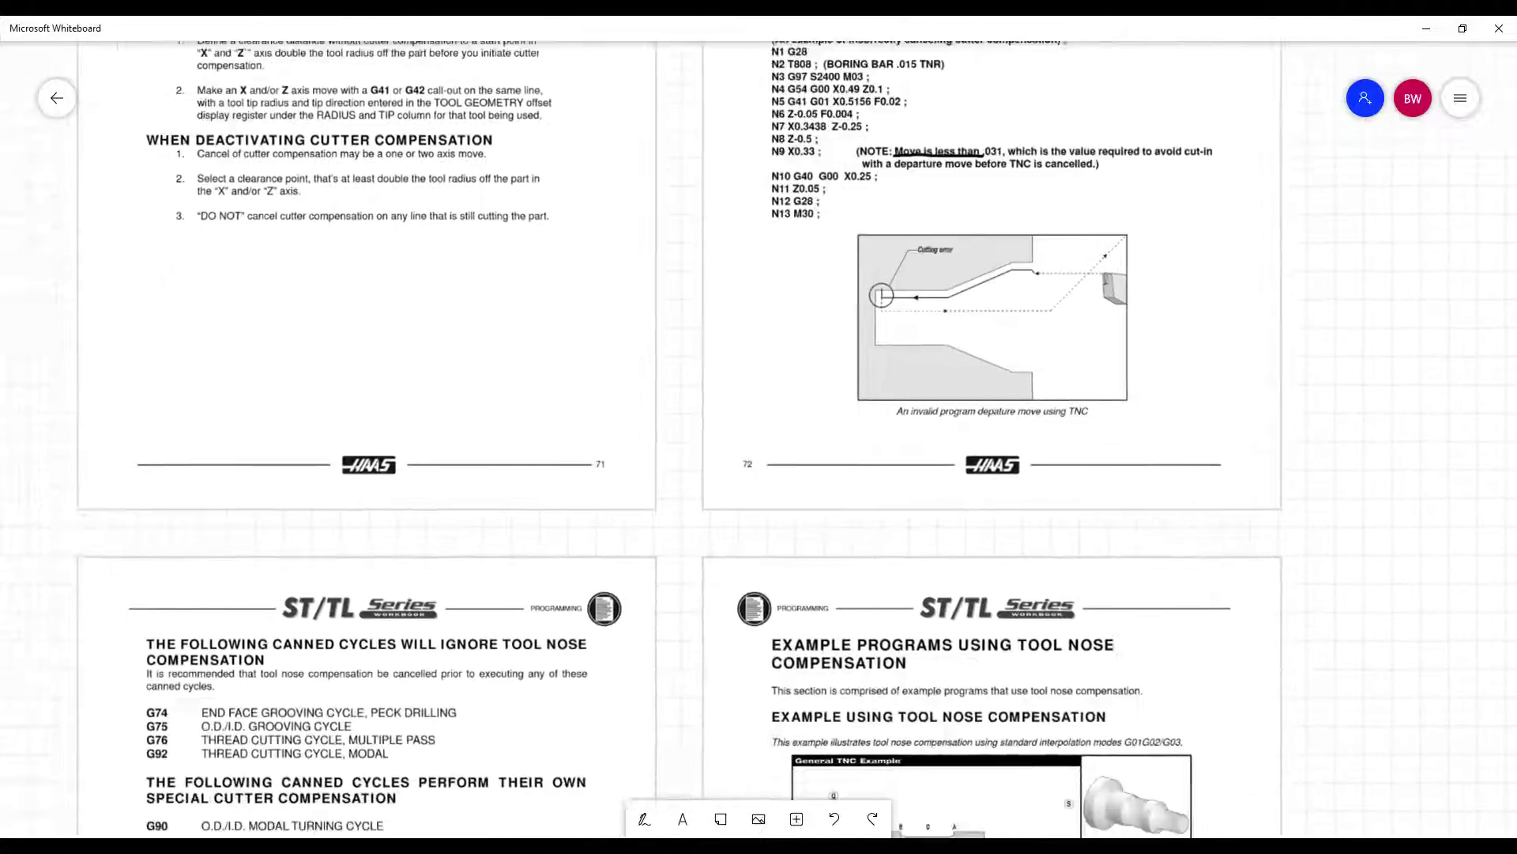
{"action": "scroll", "coordinate": [759, 427], "scroll_direction": "left", "scroll_amount": 5}
{"action": "scroll", "coordinate": [758, 439], "scroll_direction": "down", "scroll_amount": 3}
{"action": "scroll", "coordinate": [759, 439], "scroll_direction": "right", "scroll_amount": 2}
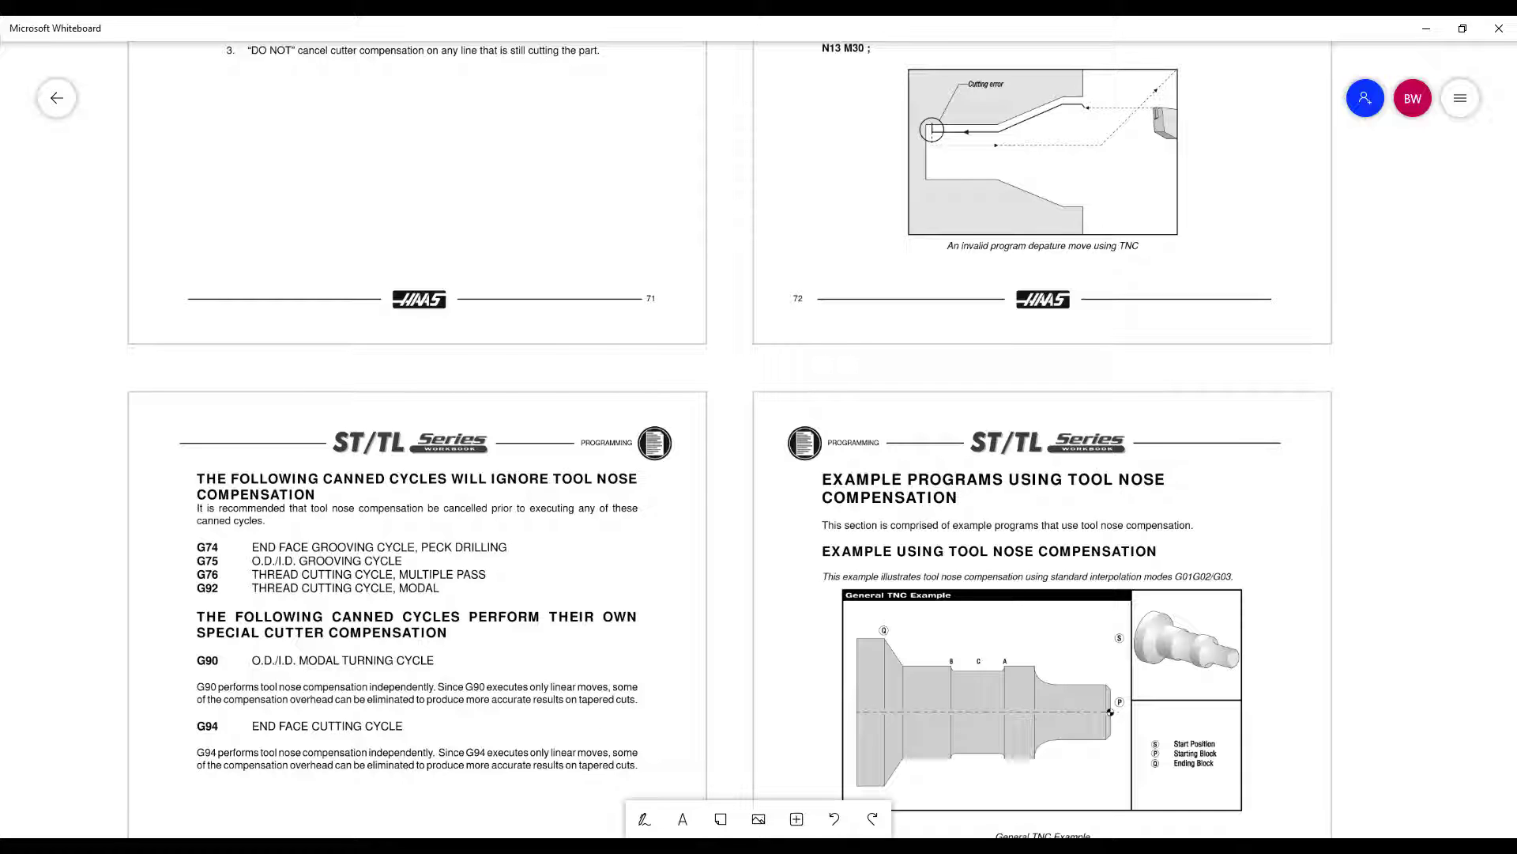
{"action": "left_click_drag", "start_coordinate": [759, 316], "coordinate": [793, 635]}
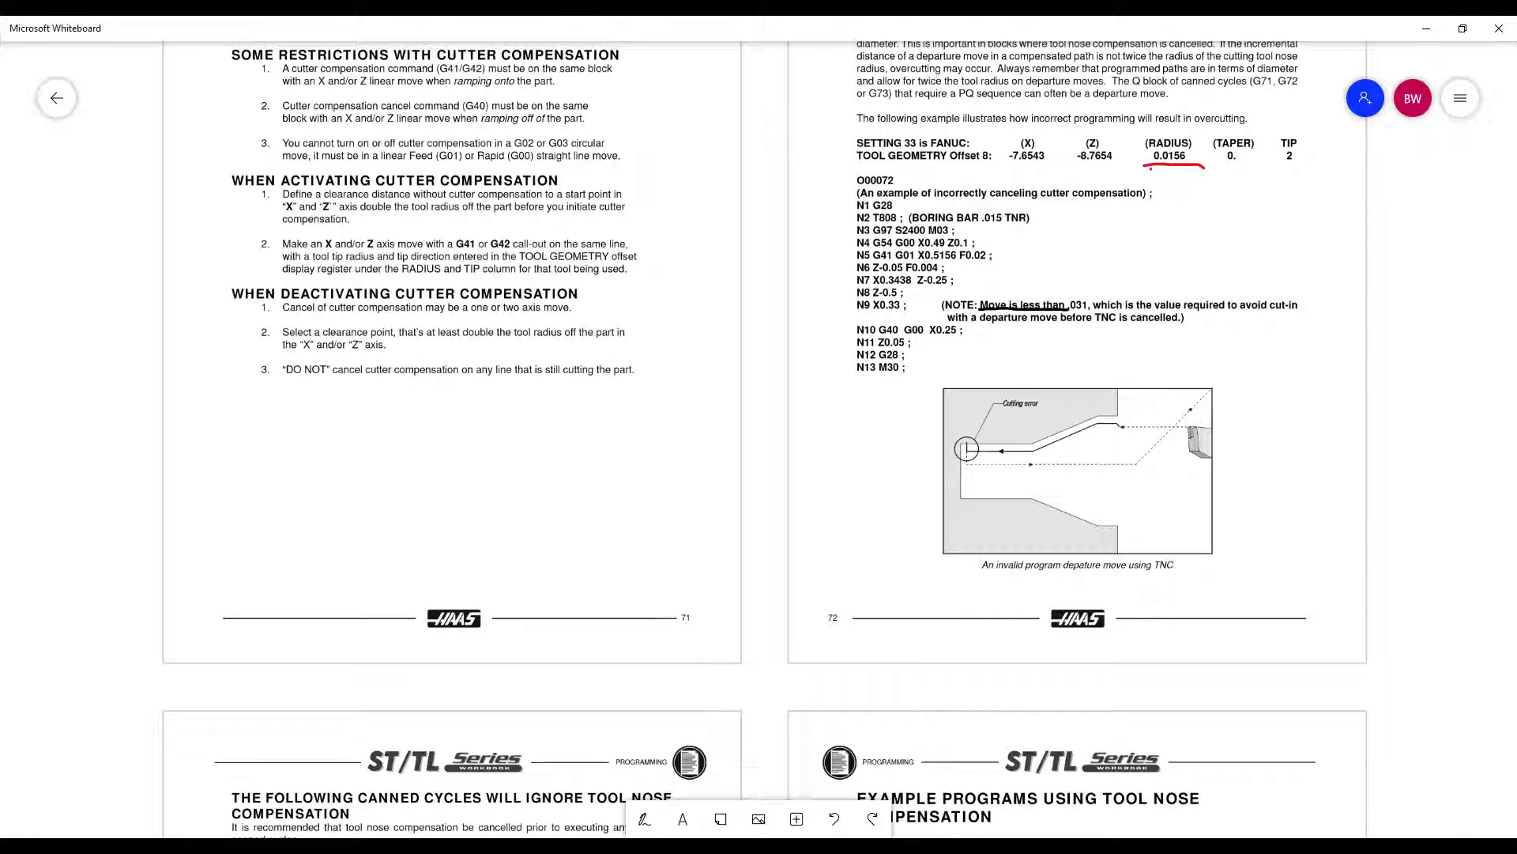
- Read the General TNC Example on page 74 and its roughing, finishing and grooving programs on pages 75 and 76
{"action": "scroll", "coordinate": [759, 439], "scroll_direction": "down", "scroll_amount": 6}
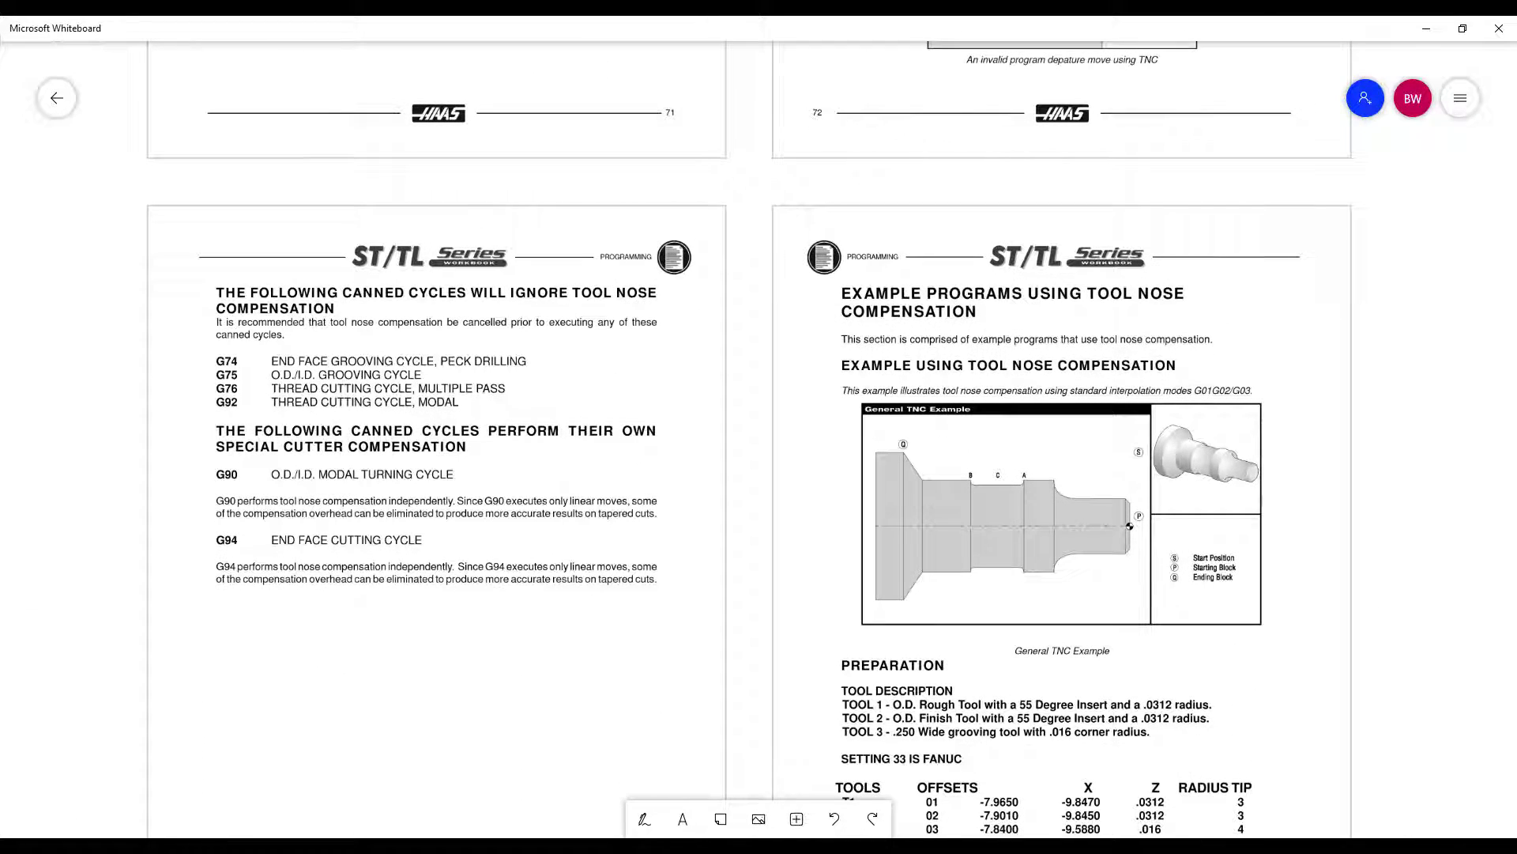
{"action": "scroll", "coordinate": [759, 438], "scroll_direction": "down", "scroll_amount": 5}
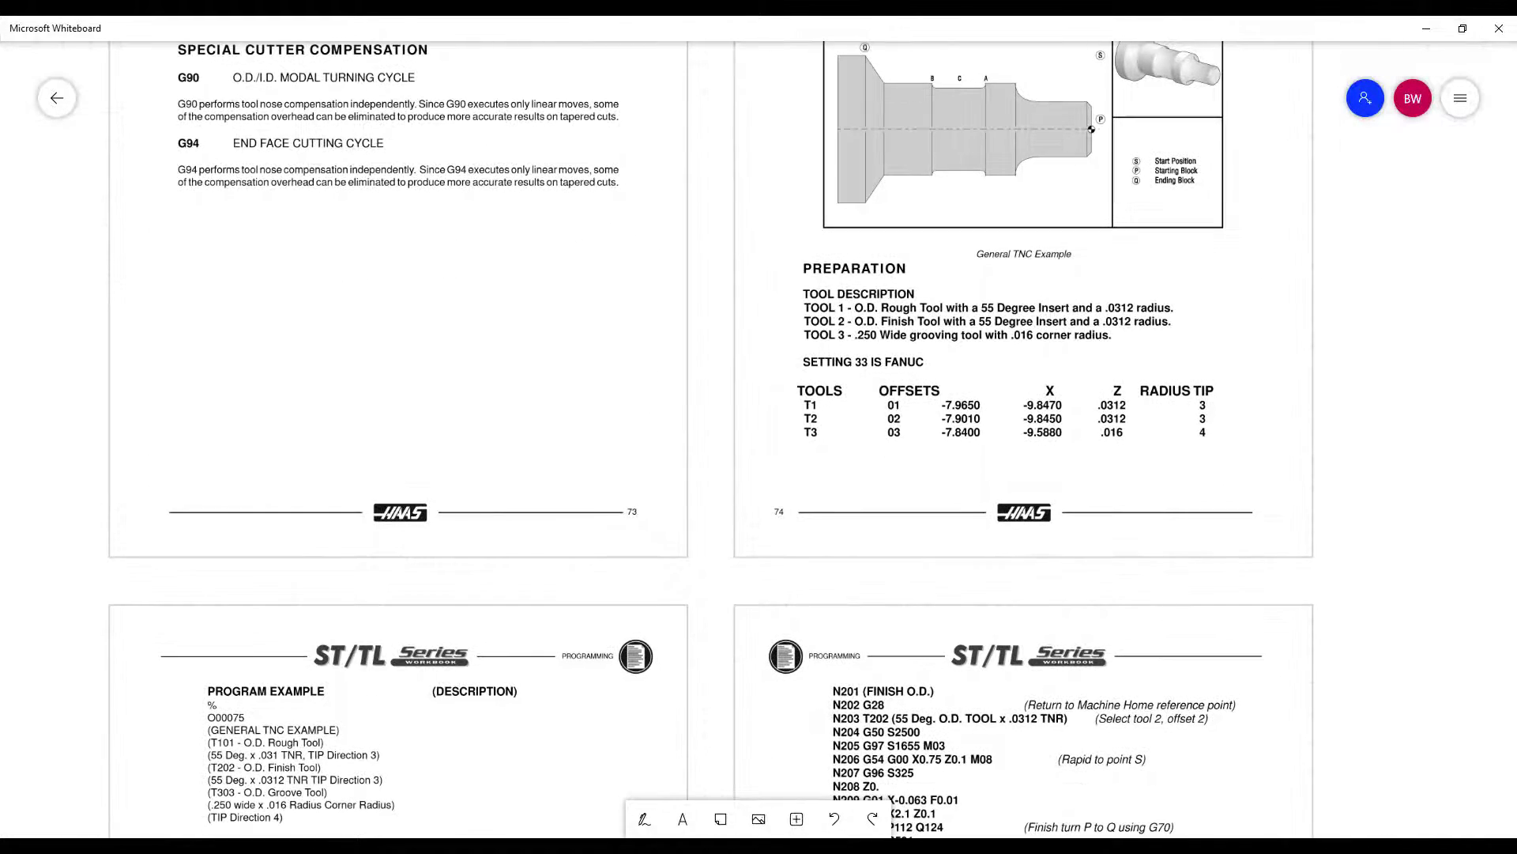
{"action": "scroll", "coordinate": [759, 439], "scroll_direction": "down", "scroll_amount": 5}
{"action": "scroll", "coordinate": [759, 438], "scroll_direction": "down", "scroll_amount": 1}
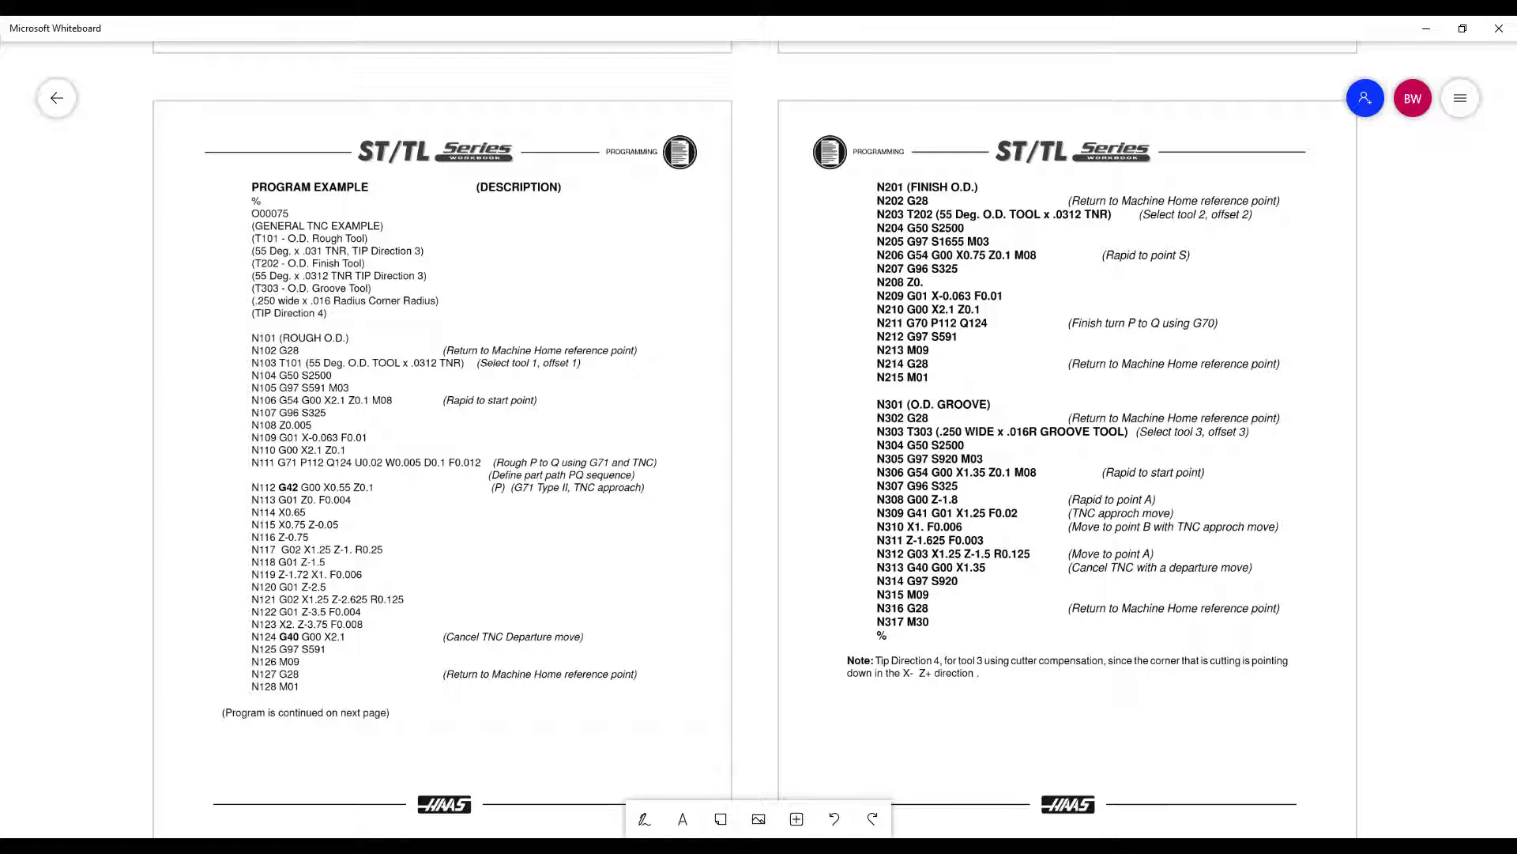
{"action": "left_click_drag", "start_coordinate": [759, 427], "coordinate": [691, 426]}
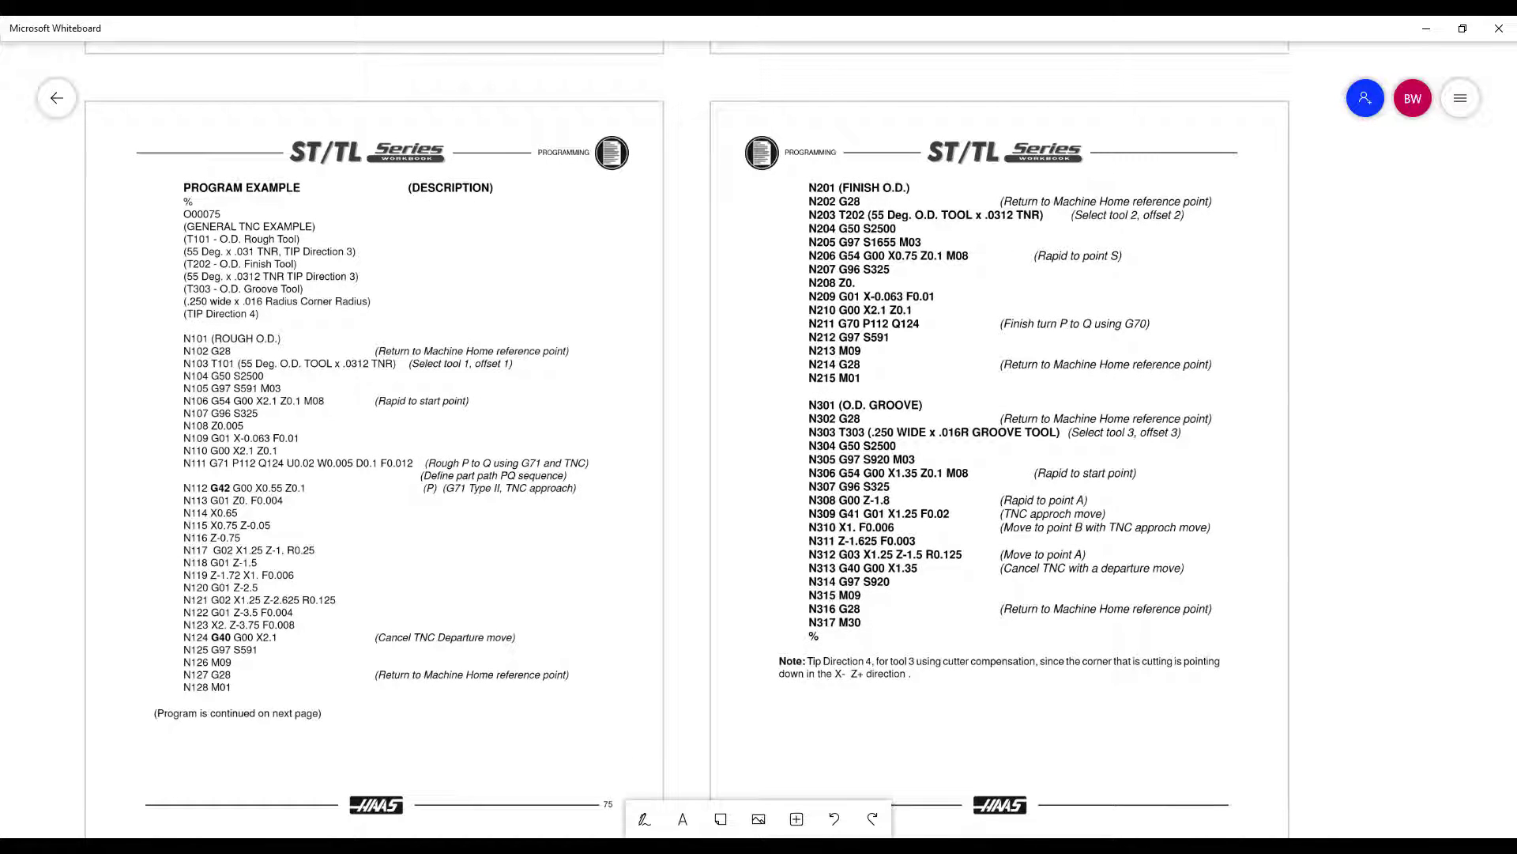
- Go back through the compensation pages from 75 to the cutting error figure on page 57
{"action": "left_click_drag", "start_coordinate": [759, 553], "coordinate": [806, 830]}
{"action": "scroll", "coordinate": [752, 439], "scroll_direction": "up", "scroll_amount": 15}
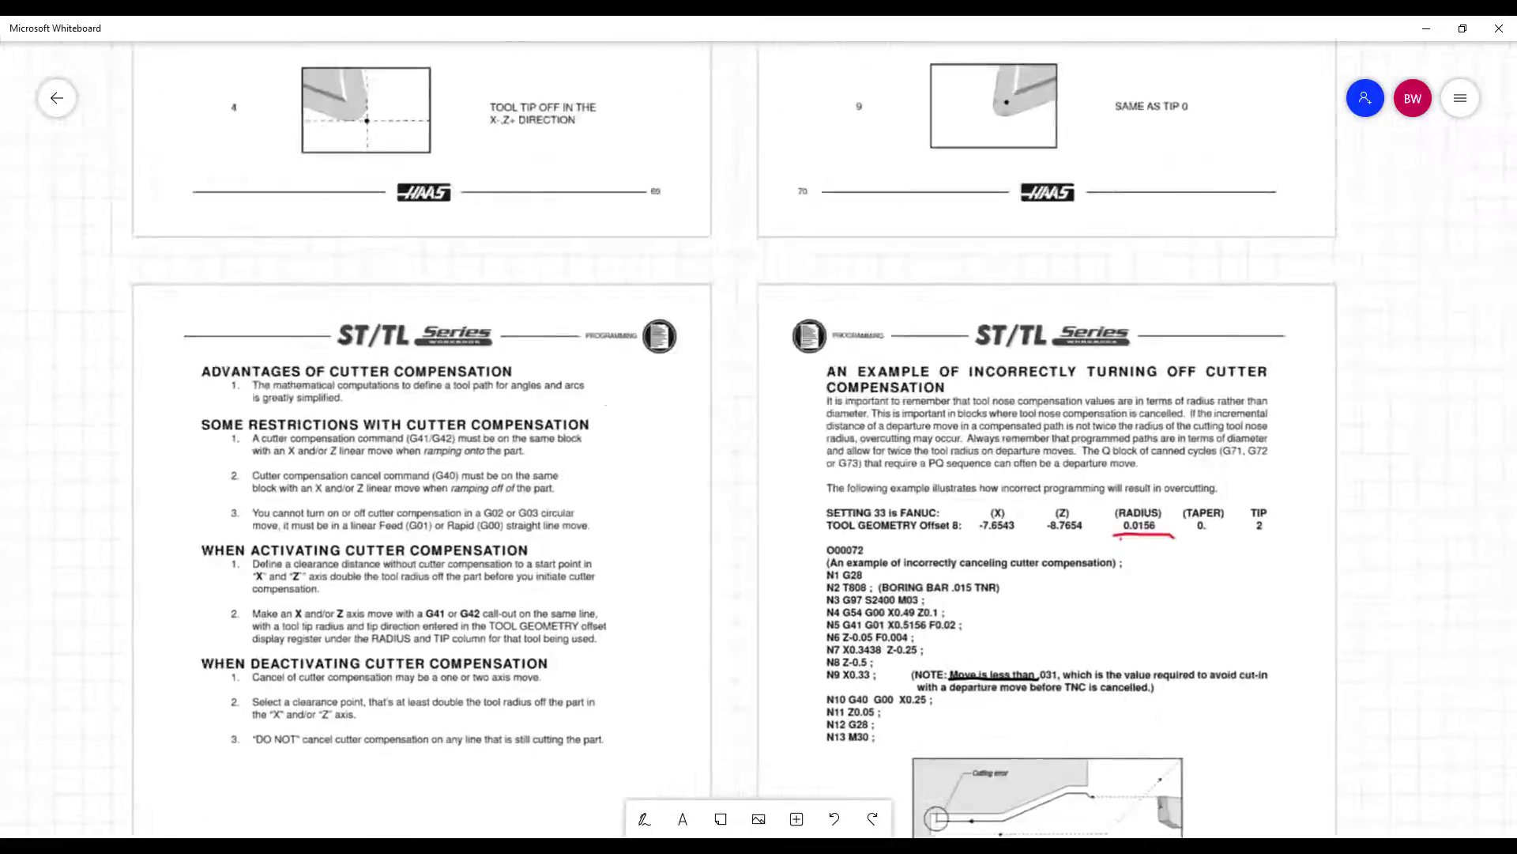
{"action": "scroll", "coordinate": [753, 439], "scroll_direction": "up", "scroll_amount": 12}
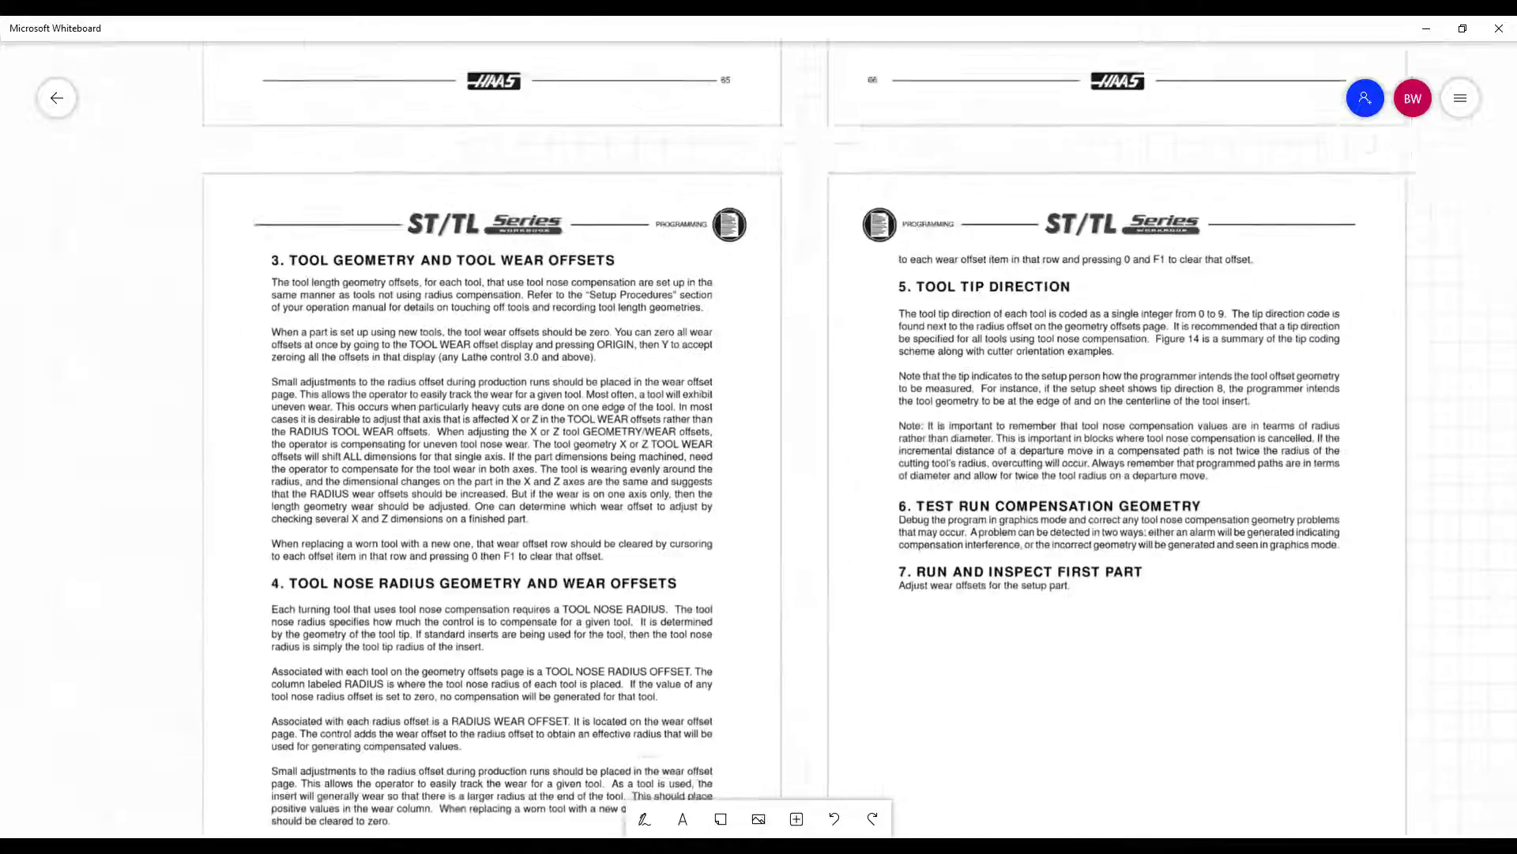
{"action": "scroll", "coordinate": [752, 440], "scroll_direction": "up", "scroll_amount": 10}
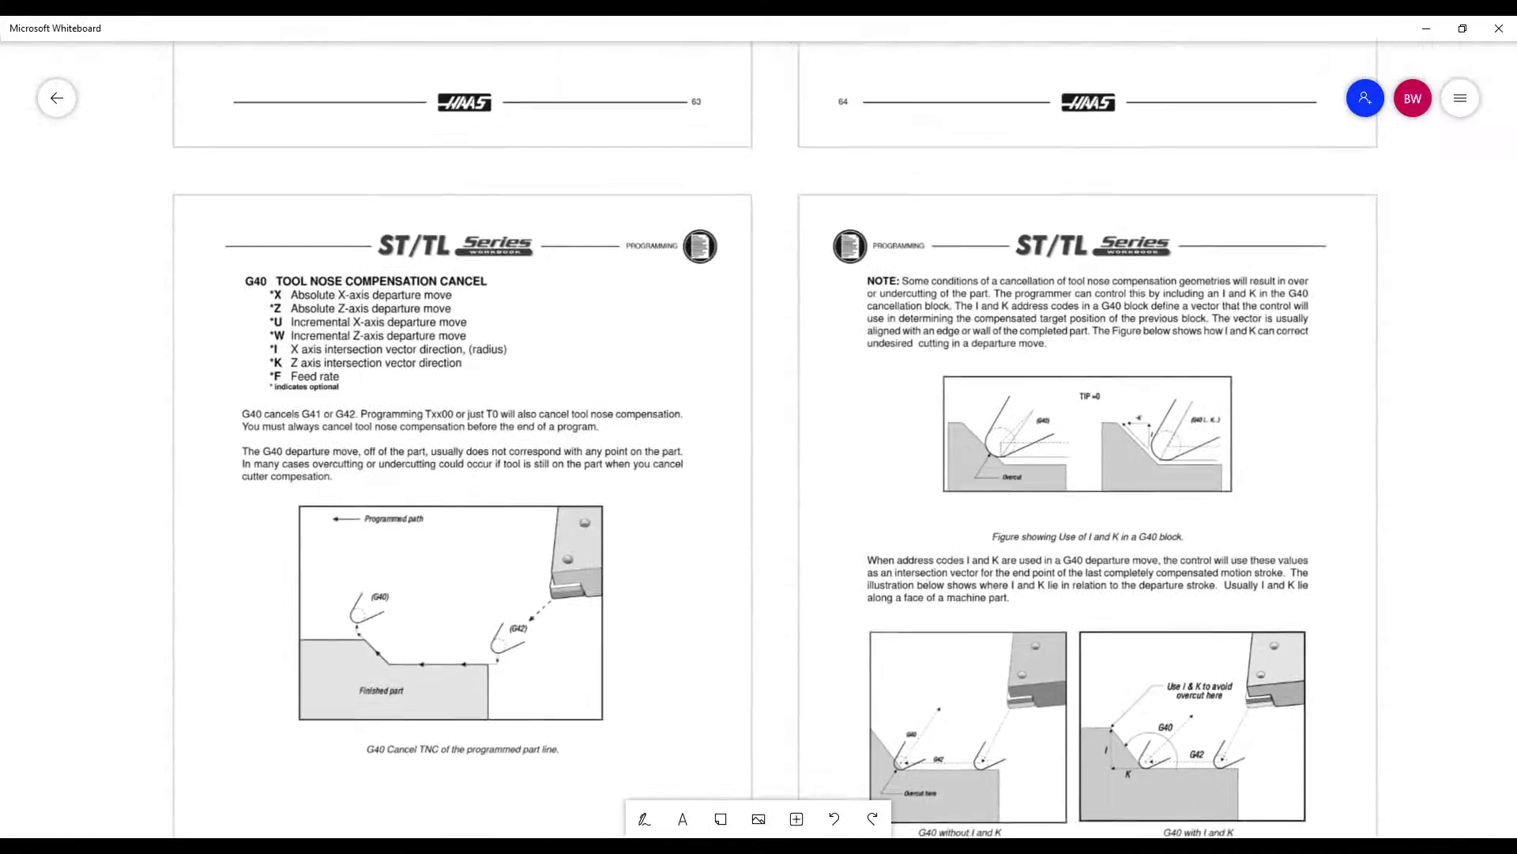
{"action": "scroll", "coordinate": [753, 440], "scroll_direction": "up", "scroll_amount": 12}
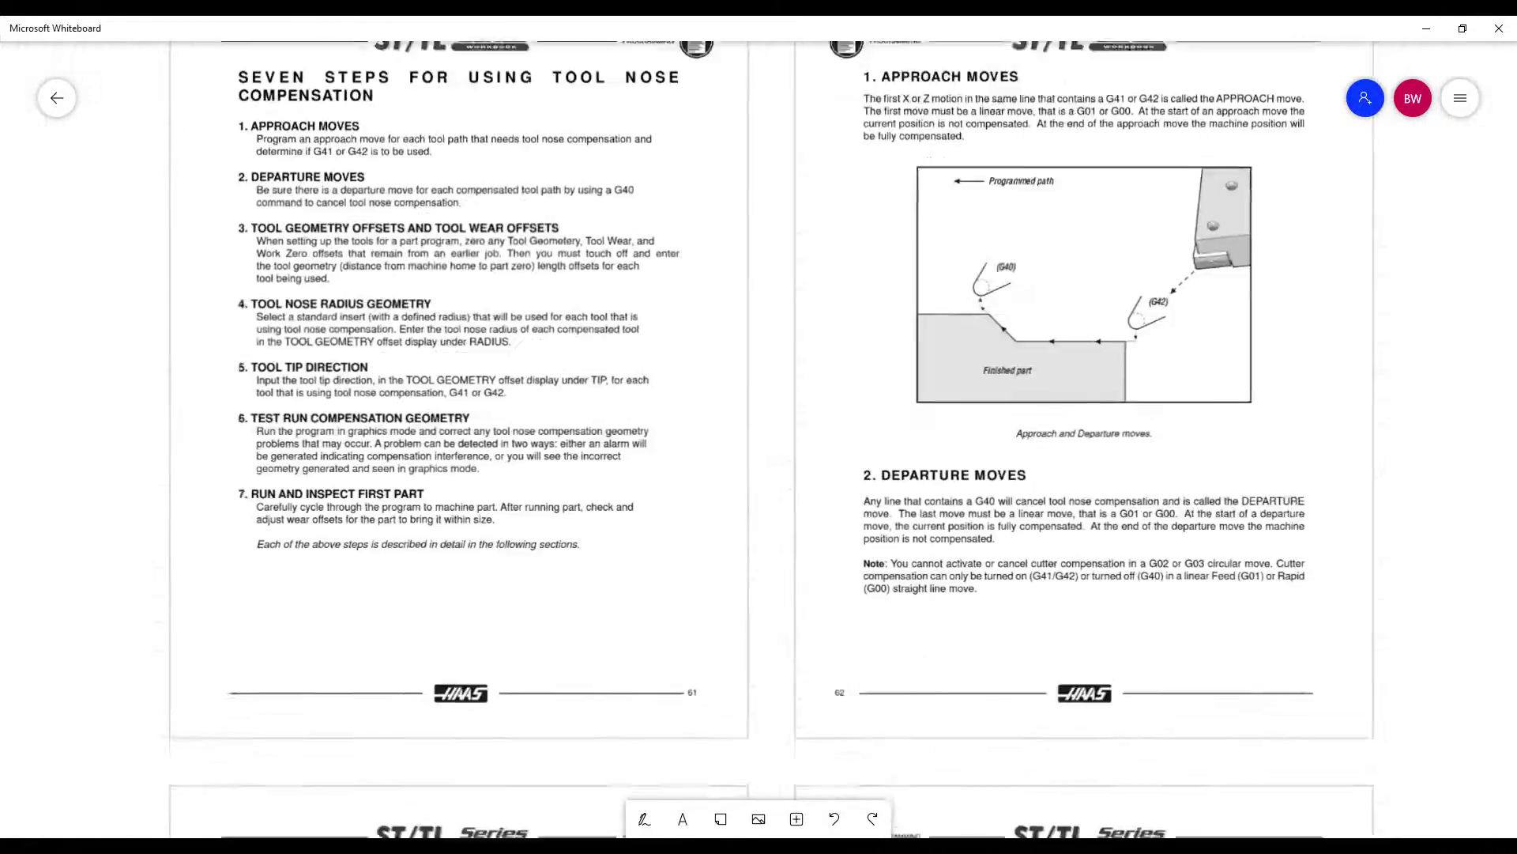
{"action": "scroll", "coordinate": [752, 439], "scroll_direction": "up", "scroll_amount": 12}
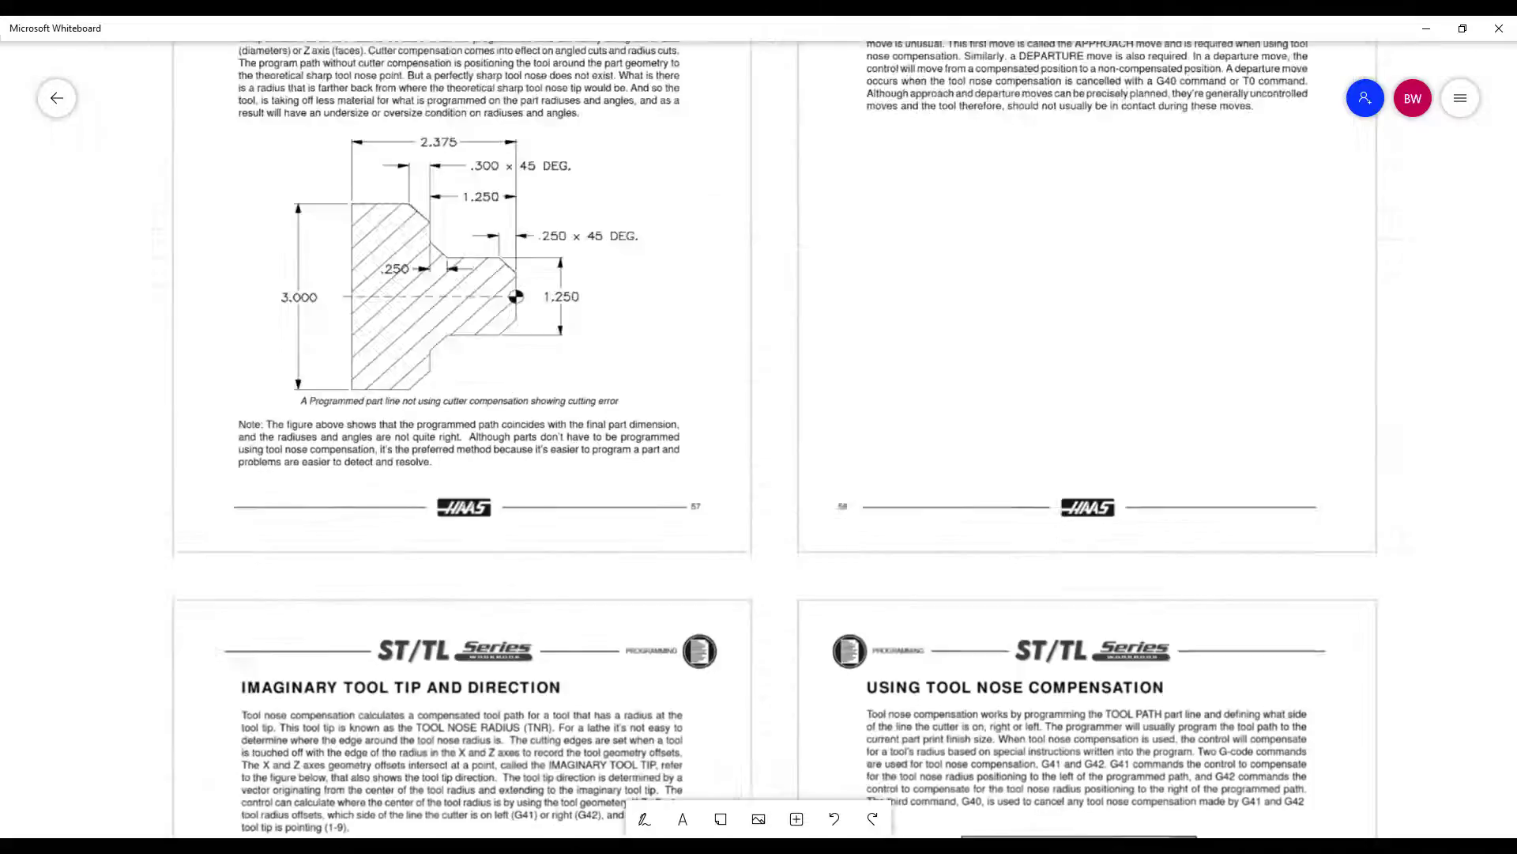
- Look through the G02 and G03 circular interpolation pages 41 to 44, ending at the motion example on page 43
{"action": "scroll", "coordinate": [753, 440], "scroll_direction": "down", "scroll_amount": 3}
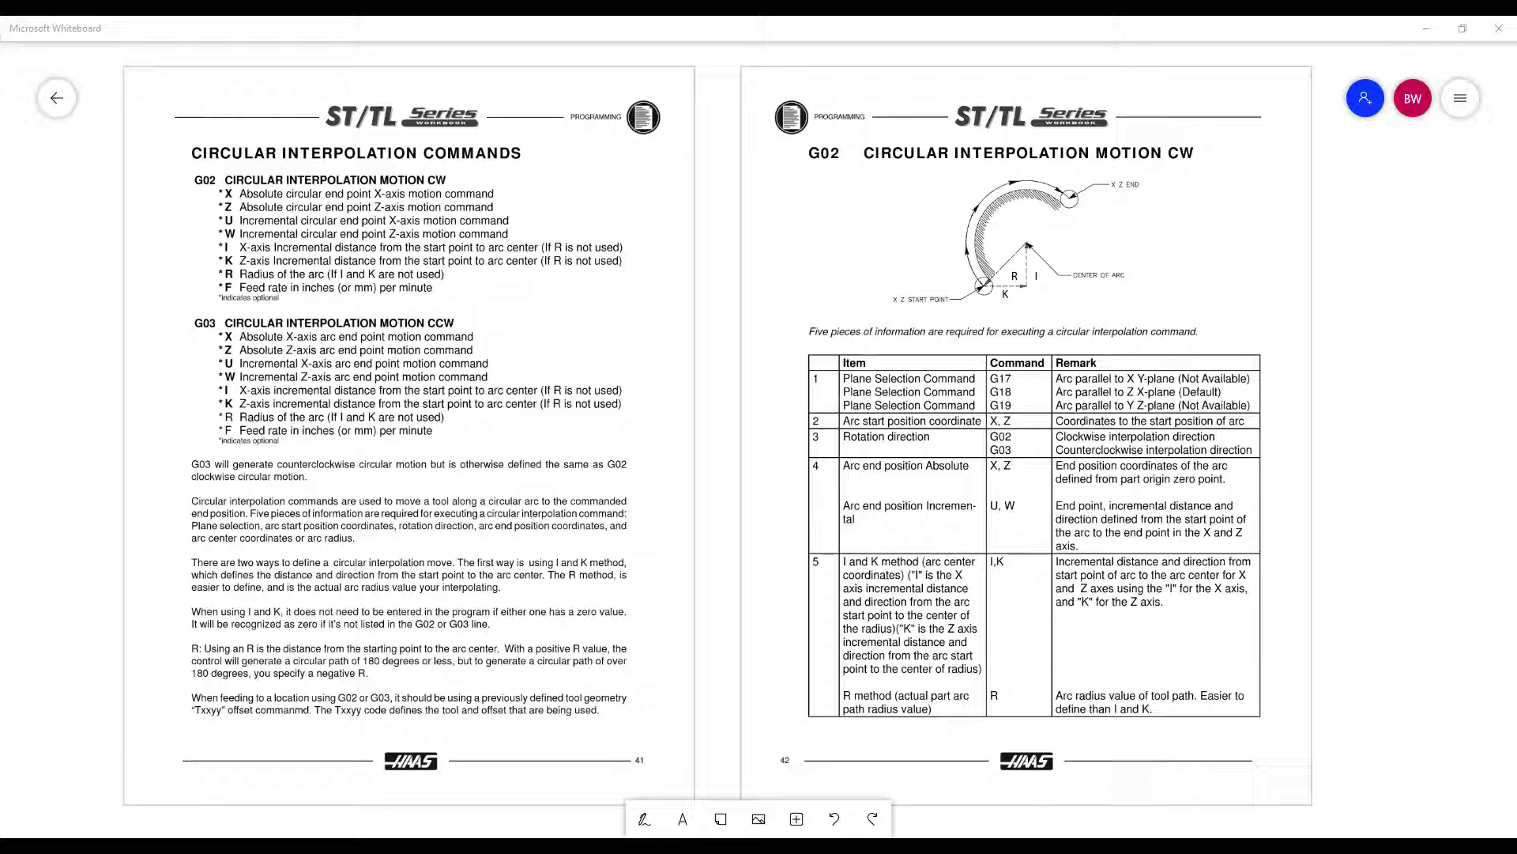
{"action": "scroll", "coordinate": [759, 427], "scroll_direction": "down", "scroll_amount": 7}
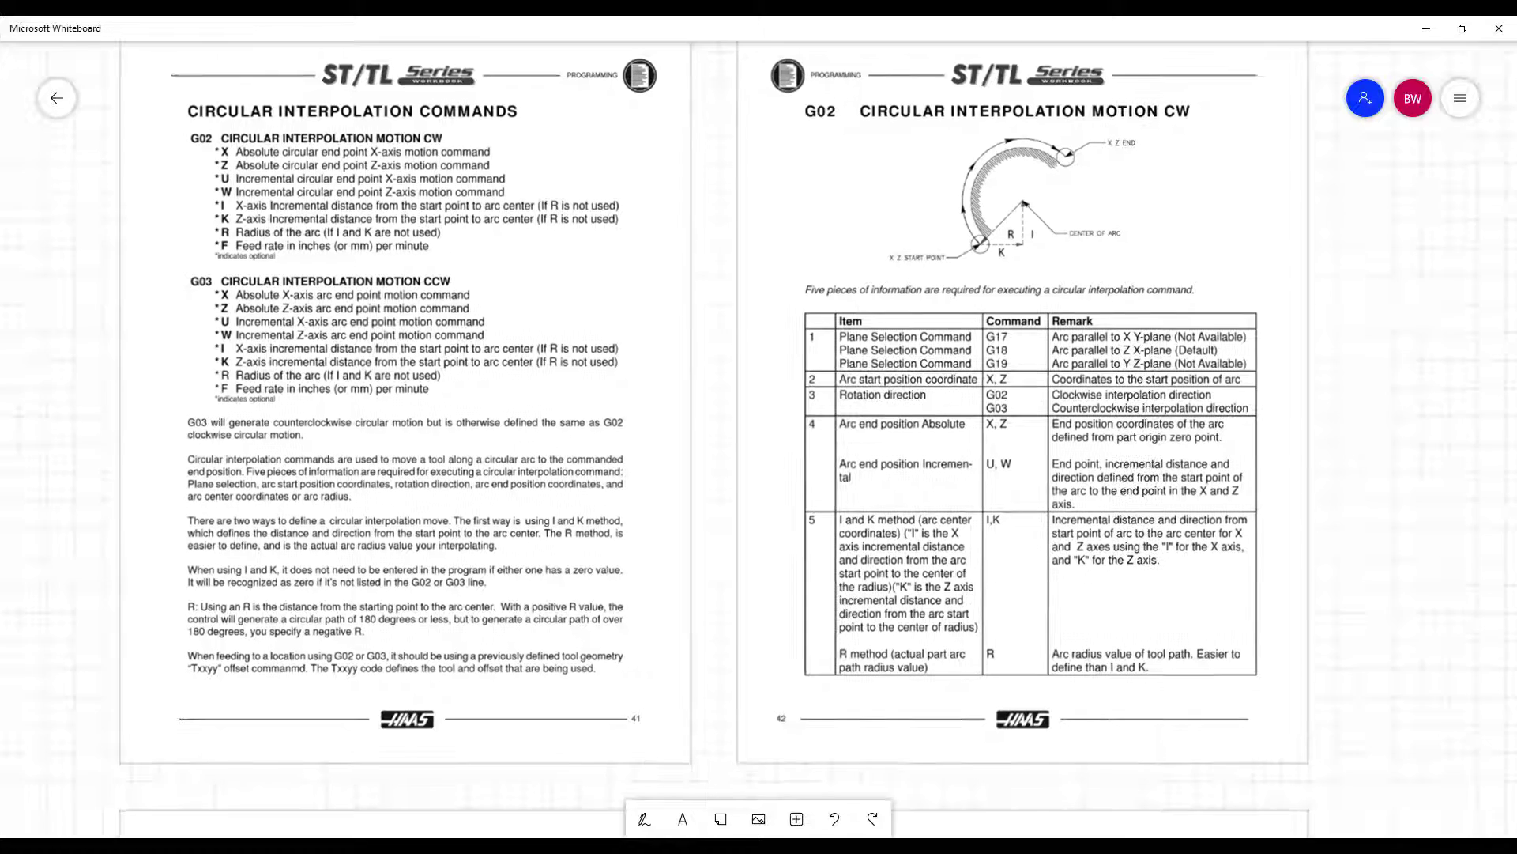
{"action": "scroll", "coordinate": [759, 427], "scroll_direction": "down", "scroll_amount": 4}
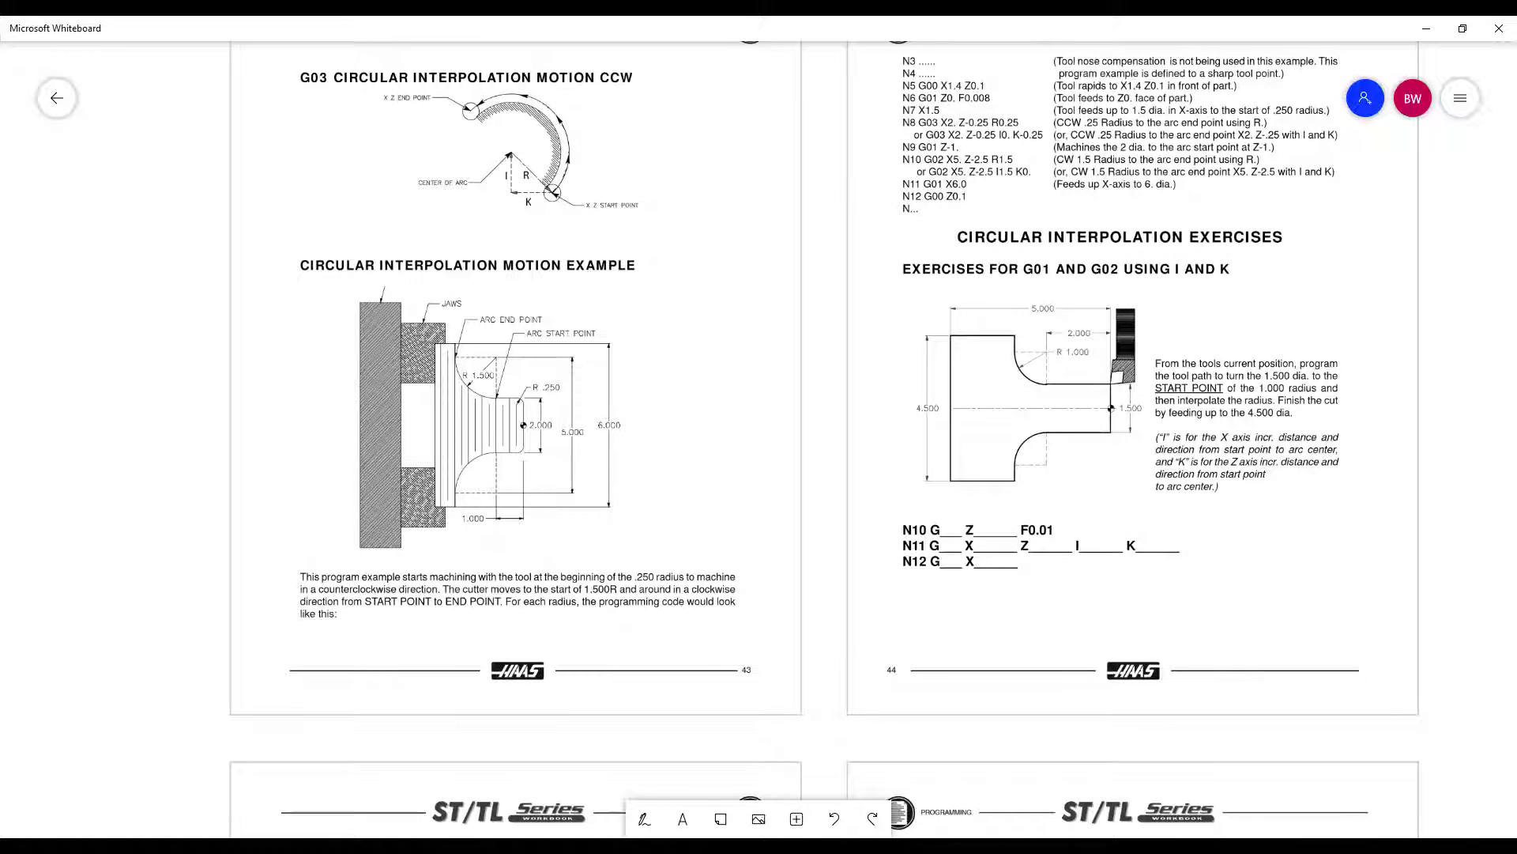
{"action": "scroll", "coordinate": [759, 427], "scroll_direction": "up", "scroll_amount": 1}
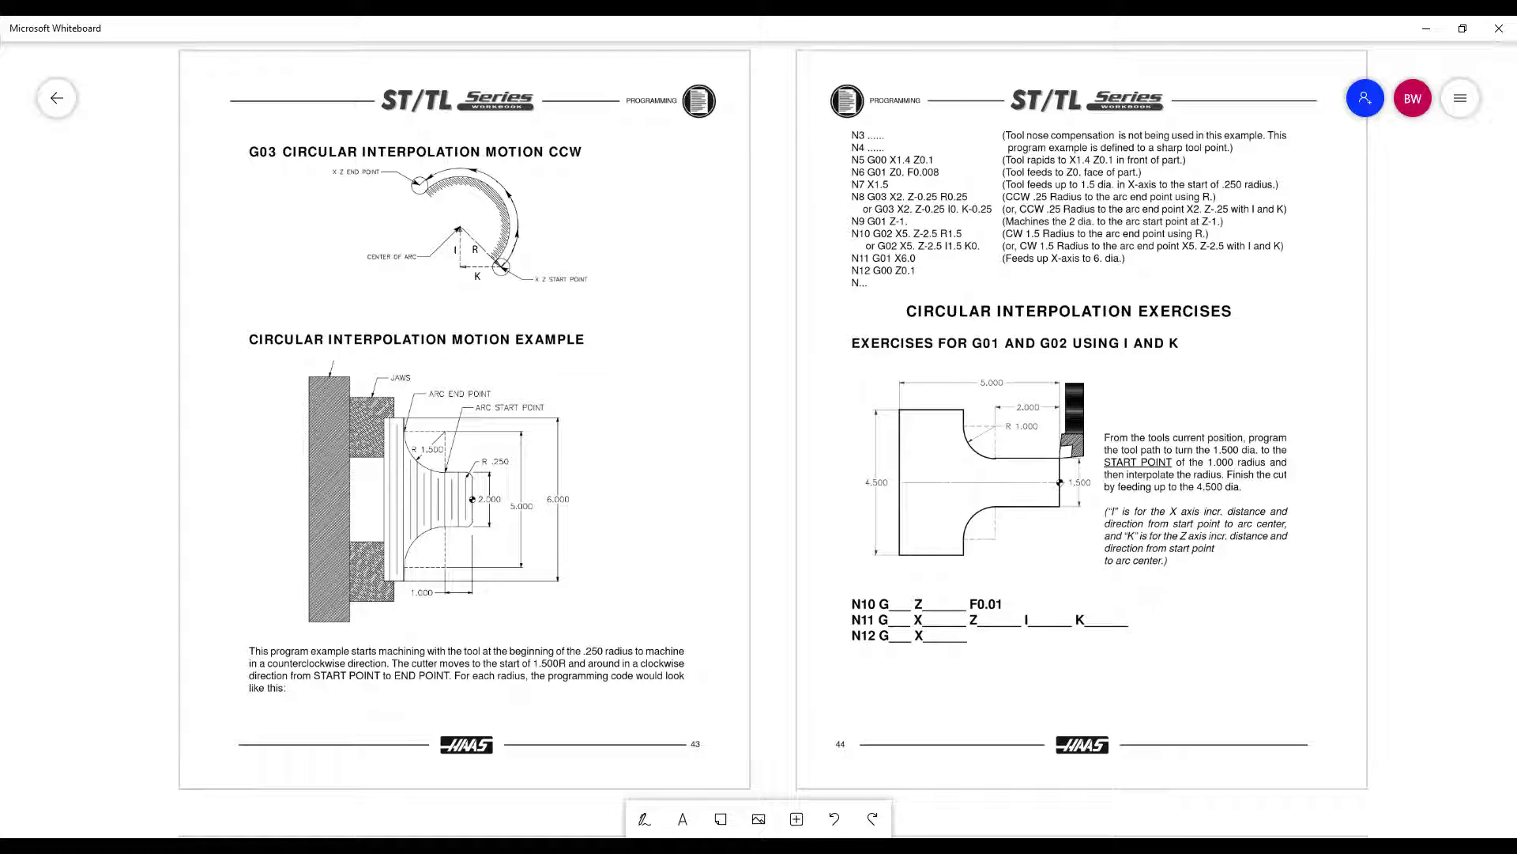
{"action": "left_click", "coordinate": [644, 818]}
{"action": "left_click", "coordinate": [569, 819]}
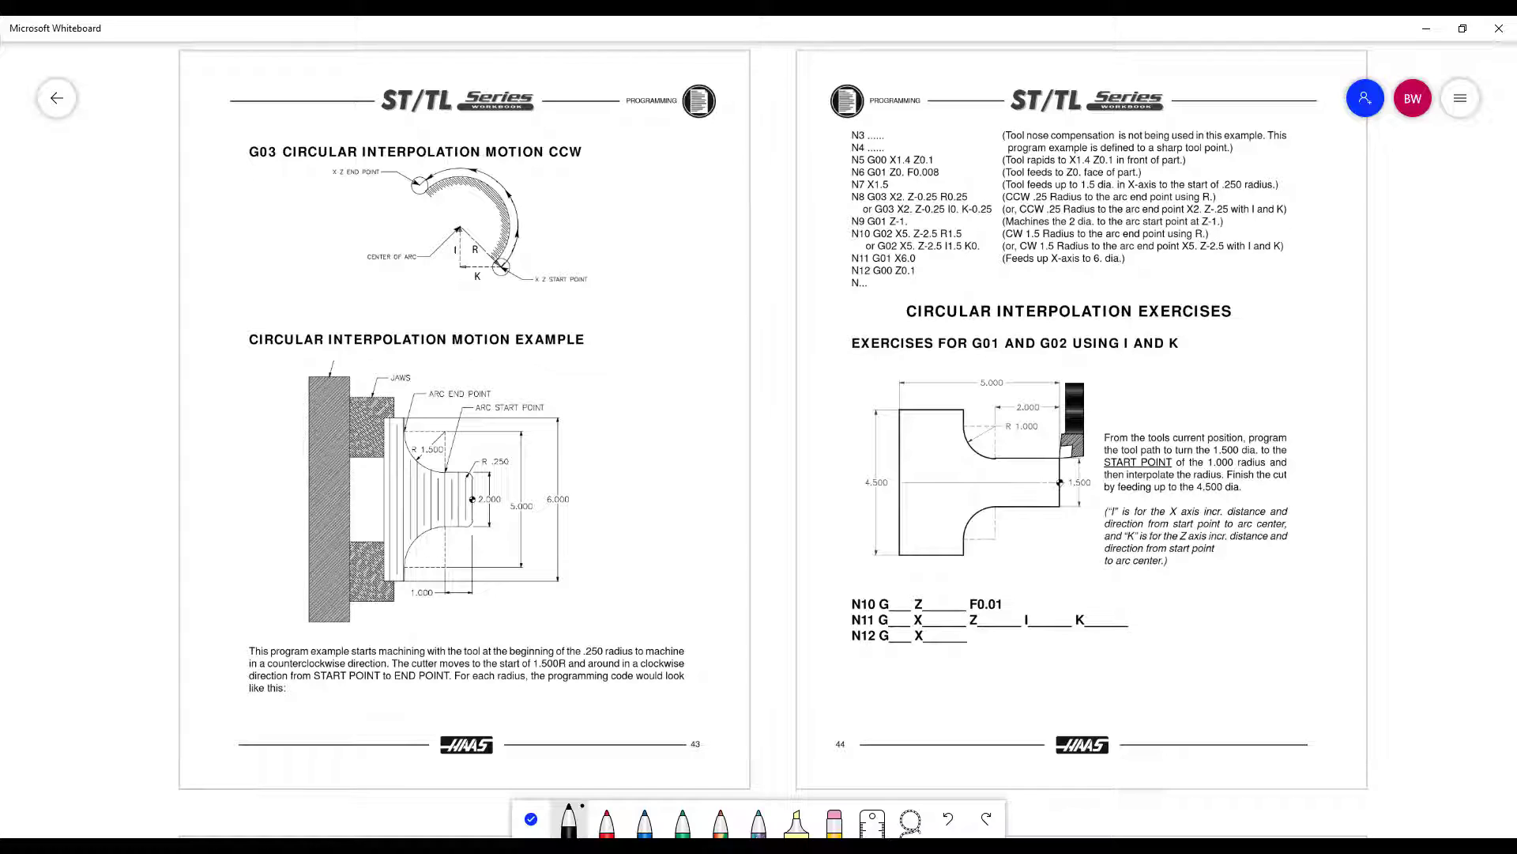
{"action": "left_click", "coordinate": [572, 815]}
{"action": "left_click", "coordinate": [531, 818]}
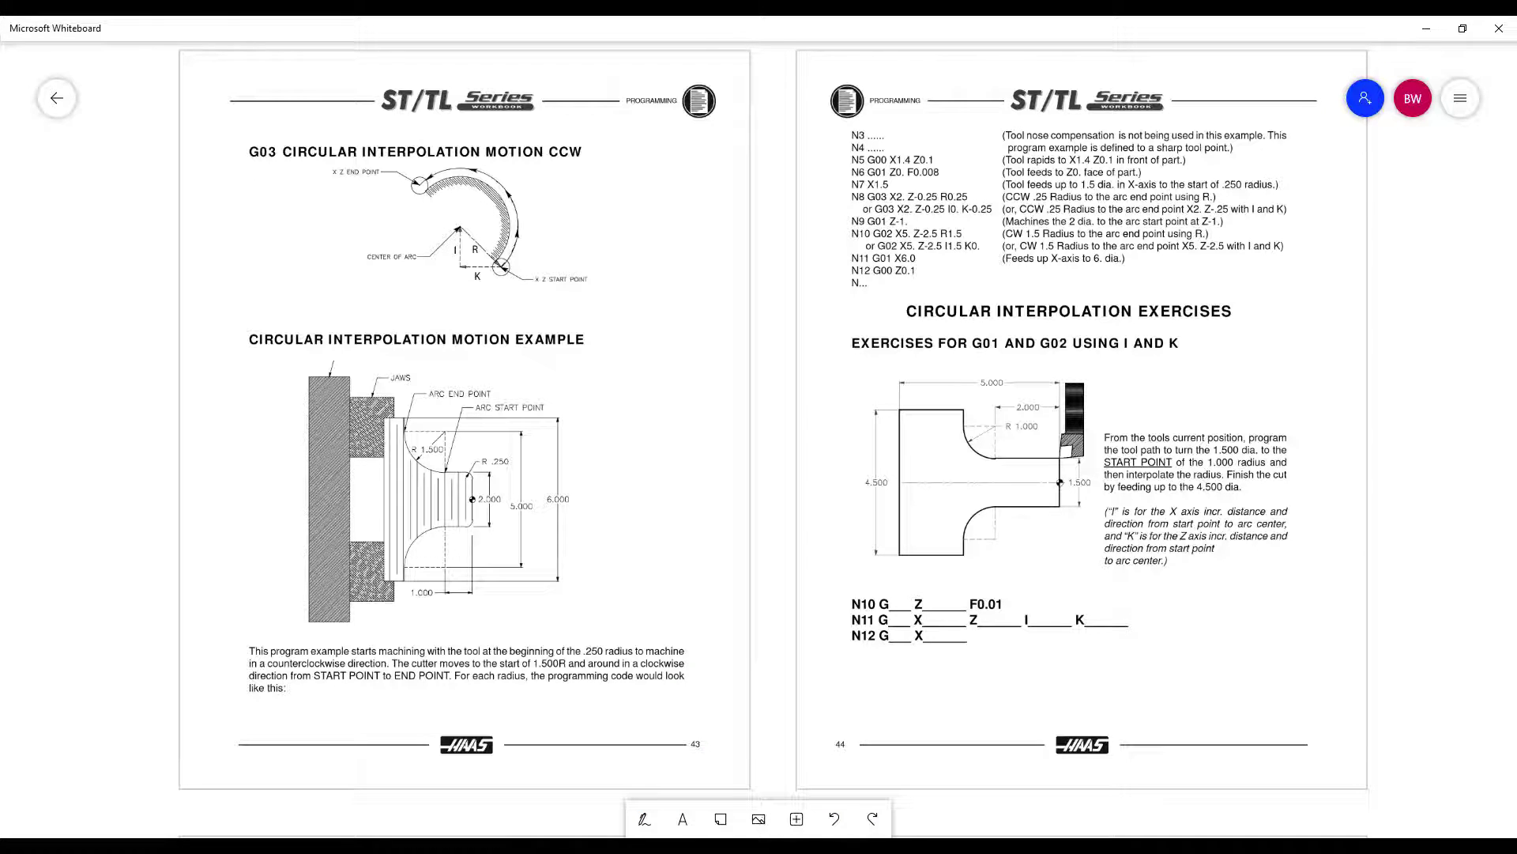
- Trace the .250 corner radius in red on page 43's motion example, add lines from both face edges, and underline R .250
{"action": "scroll", "coordinate": [396, 569], "scroll_direction": "up", "scroll_amount": 8, "text": "ctrl"}
{"action": "left_click", "coordinate": [381, 433]}
{"action": "scroll", "coordinate": [660, 406], "scroll_direction": "up", "scroll_amount": 5, "text": "ctrl"}
{"action": "scroll", "coordinate": [686, 363], "scroll_direction": "up", "scroll_amount": 3, "text": "ctrl"}
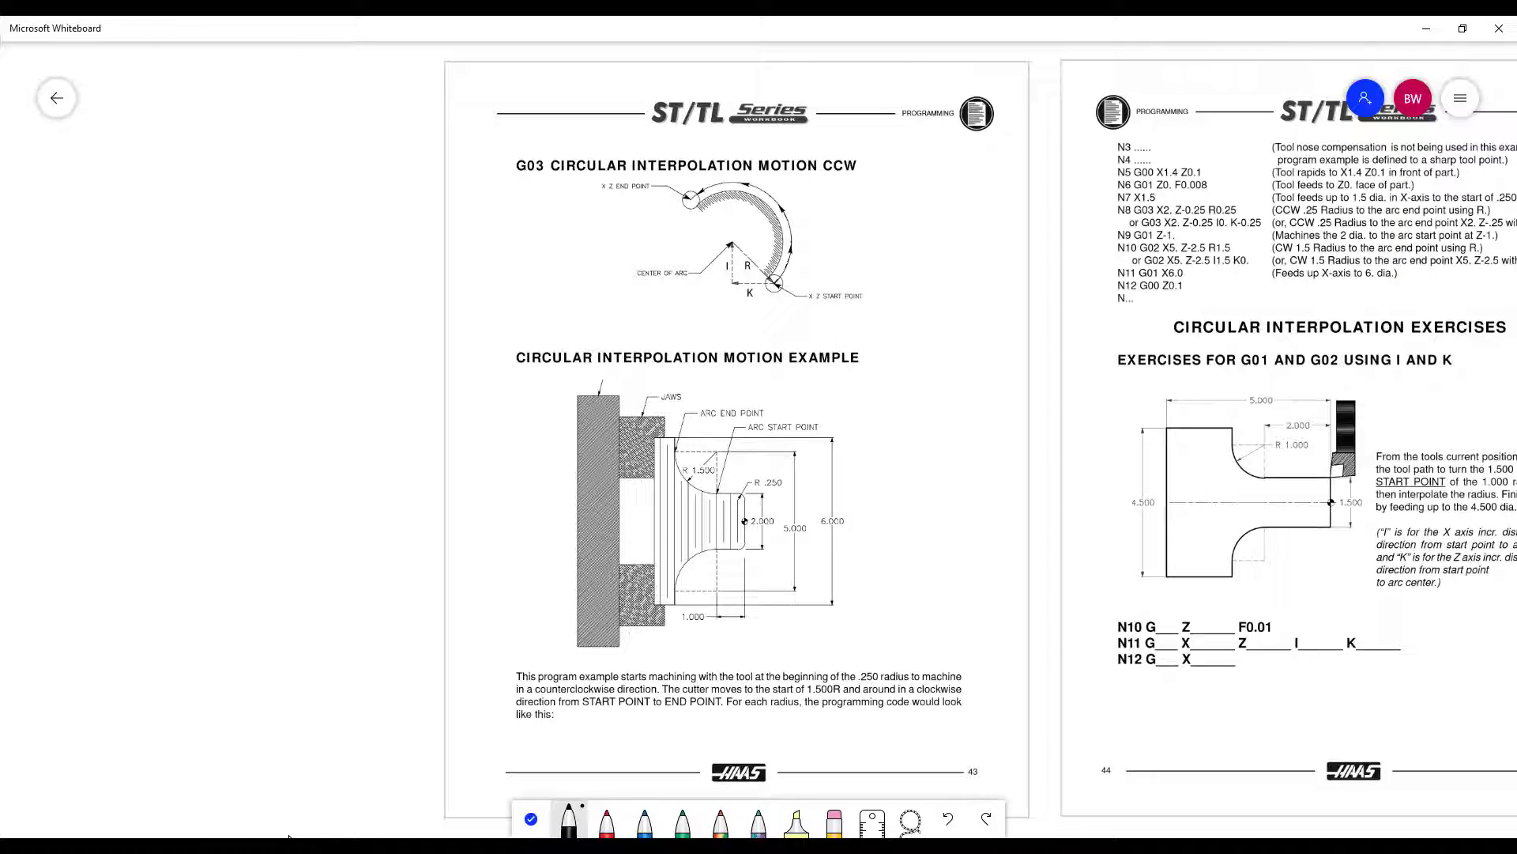
{"action": "left_click", "coordinate": [606, 824]}
{"action": "scroll", "coordinate": [1423, 419], "scroll_direction": "up", "scroll_amount": 4, "text": "ctrl"}
{"action": "scroll", "coordinate": [233, 599], "scroll_direction": "up", "scroll_amount": 3, "text": "ctrl"}
{"action": "scroll", "coordinate": [240, 611], "scroll_direction": "up", "scroll_amount": 7, "text": "ctrl"}
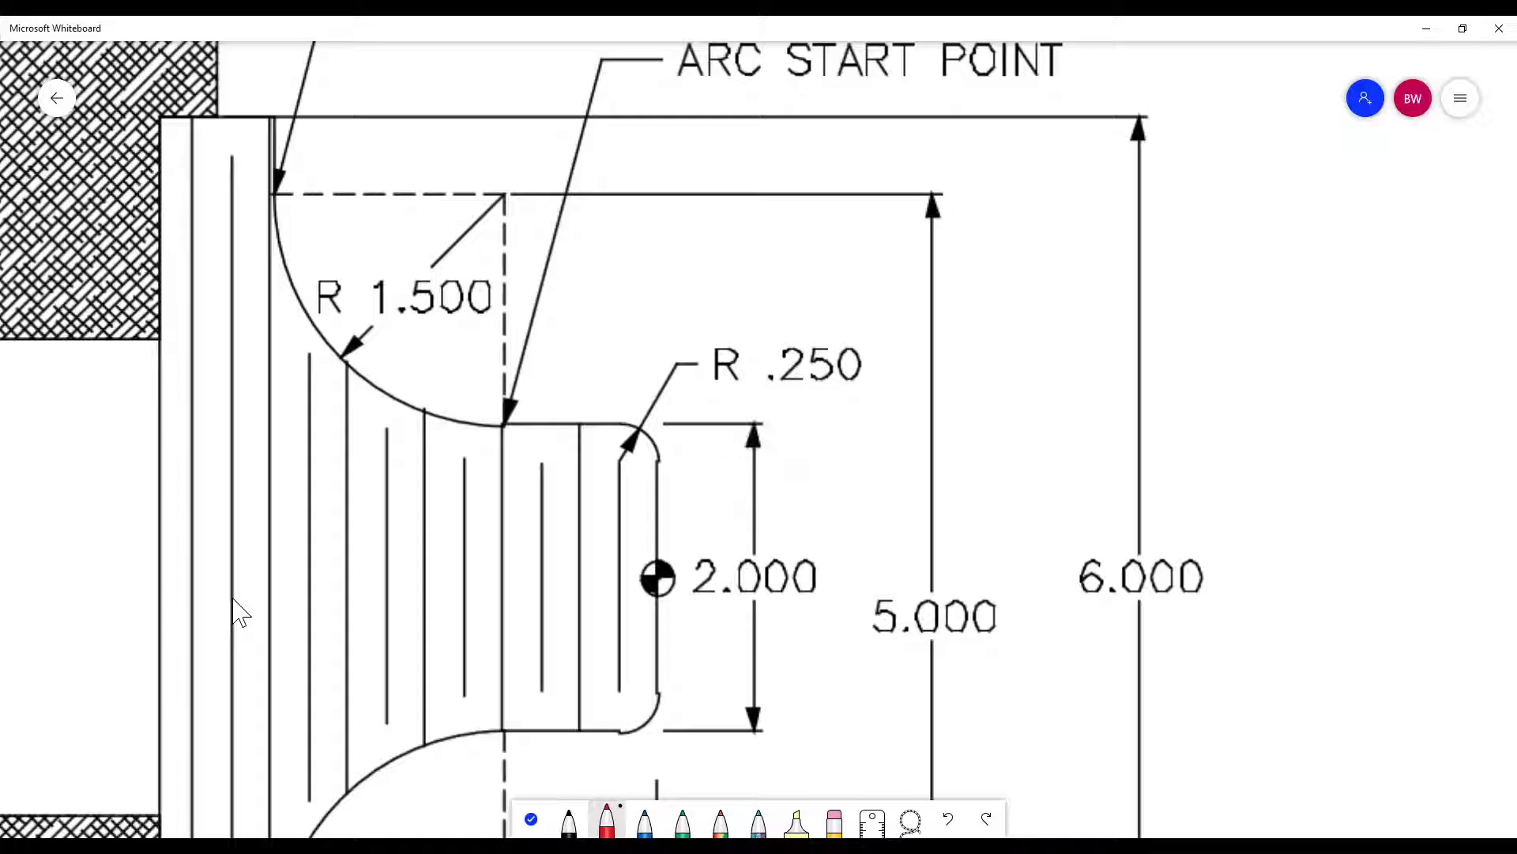
{"action": "mouse_move", "coordinate": [657, 459]}
{"action": "left_mouse_down"}
{"action": "mouse_move", "coordinate": [721, 456]}
{"action": "mouse_move", "coordinate": [637, 420]}
{"action": "mouse_move", "coordinate": [602, 433]}
{"action": "left_mouse_up"}
{"action": "left_click_drag", "start_coordinate": [654, 691], "coordinate": [781, 692]}
{"action": "left_click_drag", "start_coordinate": [684, 459], "coordinate": [807, 469]}
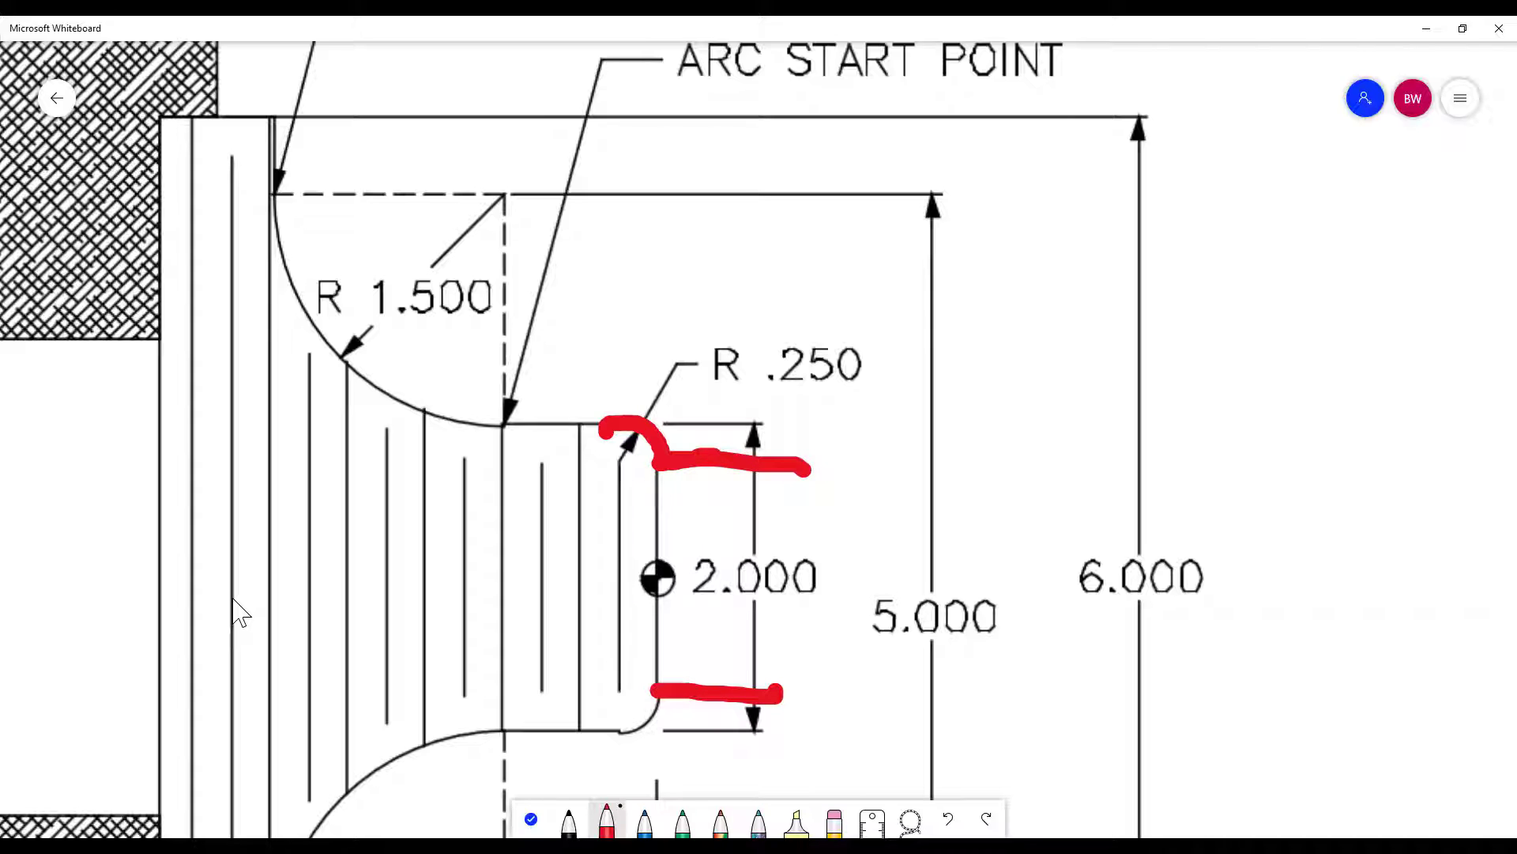
{"action": "left_click_drag", "start_coordinate": [716, 392], "coordinate": [882, 379]}
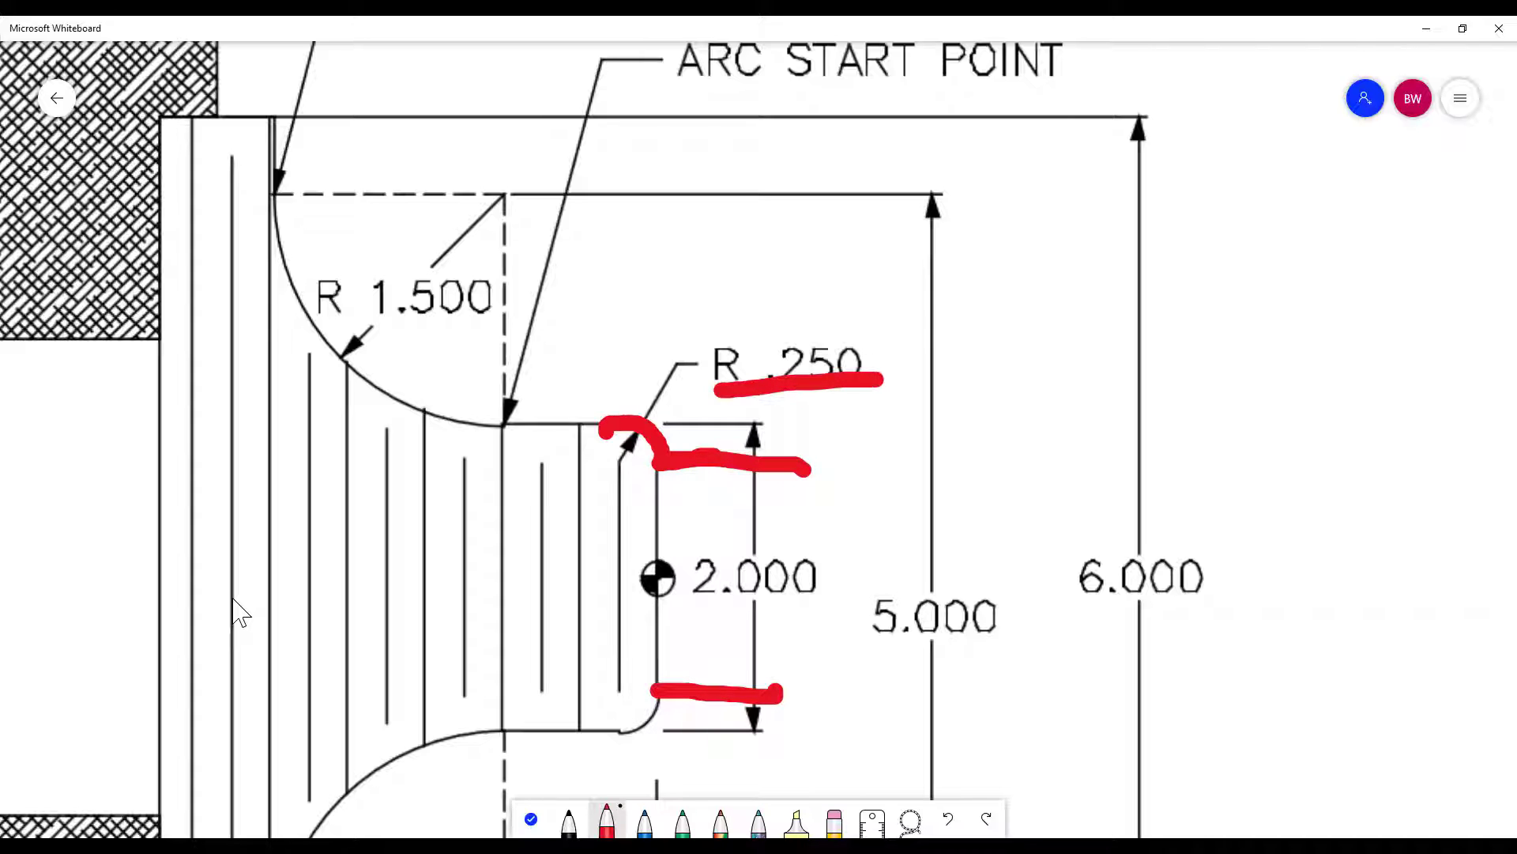
- Write .5 above R .250 and X1.5 beside it in red, underline the 2.000 diameter, and thicken the two face-edge lines
{"action": "left_click", "coordinate": [766, 303]}
{"action": "left_click_drag", "start_coordinate": [807, 250], "coordinate": [792, 305]}
{"action": "left_click_drag", "start_coordinate": [686, 608], "coordinate": [836, 601]}
{"action": "left_click_drag", "start_coordinate": [868, 468], "coordinate": [916, 506]}
{"action": "left_click_drag", "start_coordinate": [908, 452], "coordinate": [871, 533]}
{"action": "left_click_drag", "start_coordinate": [964, 433], "coordinate": [967, 515]}
{"action": "left_click_drag", "start_coordinate": [986, 504], "coordinate": [1004, 516]}
{"action": "left_click_drag", "start_coordinate": [1073, 425], "coordinate": [1042, 506]}
{"action": "left_click_drag", "start_coordinate": [668, 472], "coordinate": [799, 470]}
{"action": "left_click_drag", "start_coordinate": [783, 693], "coordinate": [818, 690]}
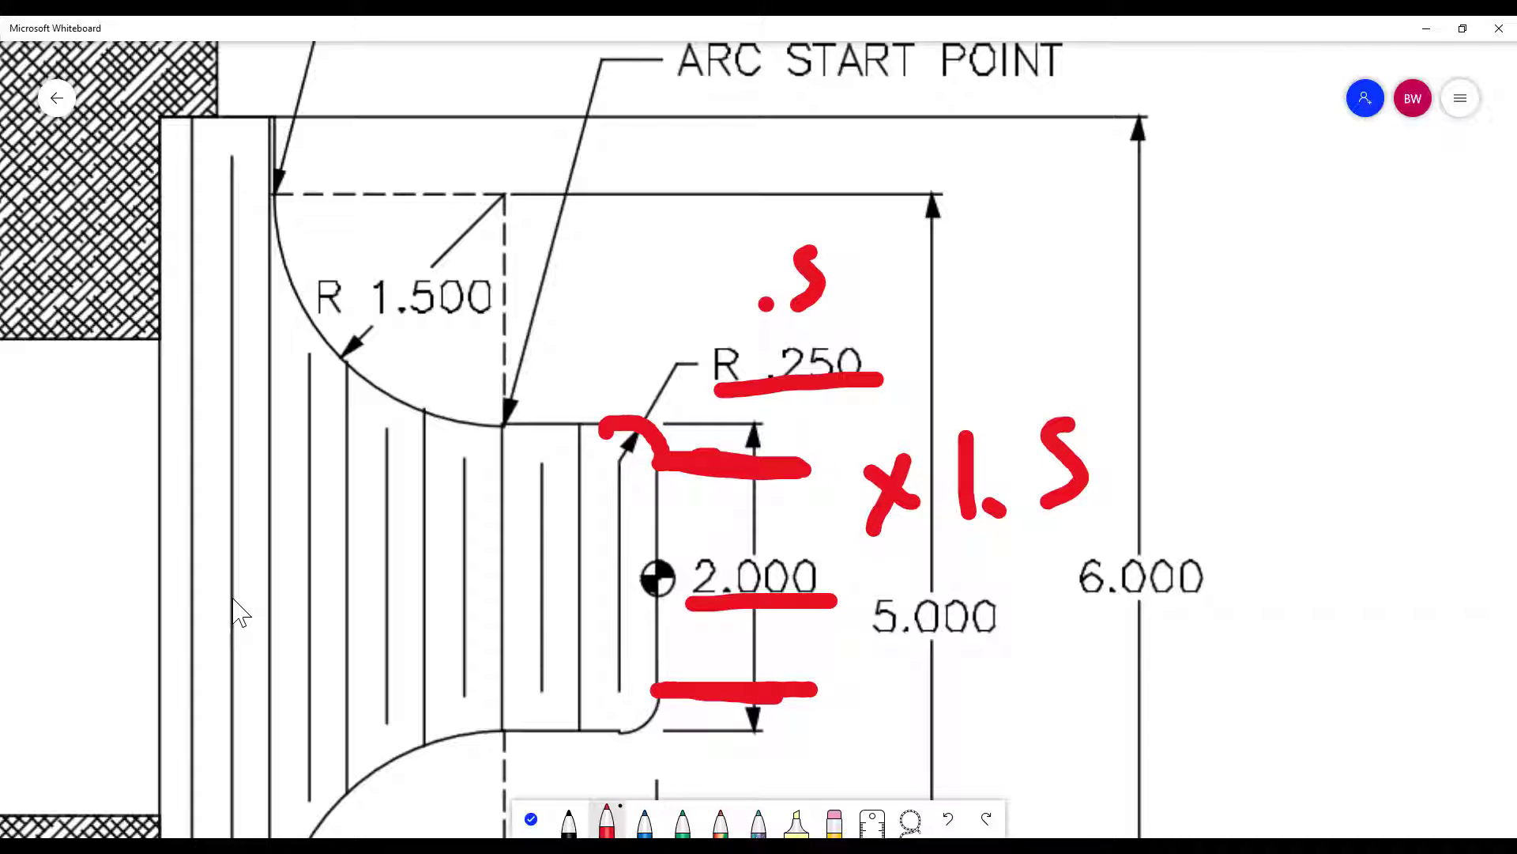
- Mark the .250 radius centre and the arc end point in red, and circle the 5.000 diameter
{"action": "mouse_move", "coordinate": [616, 462]}
{"action": "left_mouse_down"}
{"action": "mouse_move", "coordinate": [641, 433]}
{"action": "mouse_move", "coordinate": [644, 449]}
{"action": "left_mouse_up"}
{"action": "left_click_drag", "start_coordinate": [286, 191], "coordinate": [257, 205]}
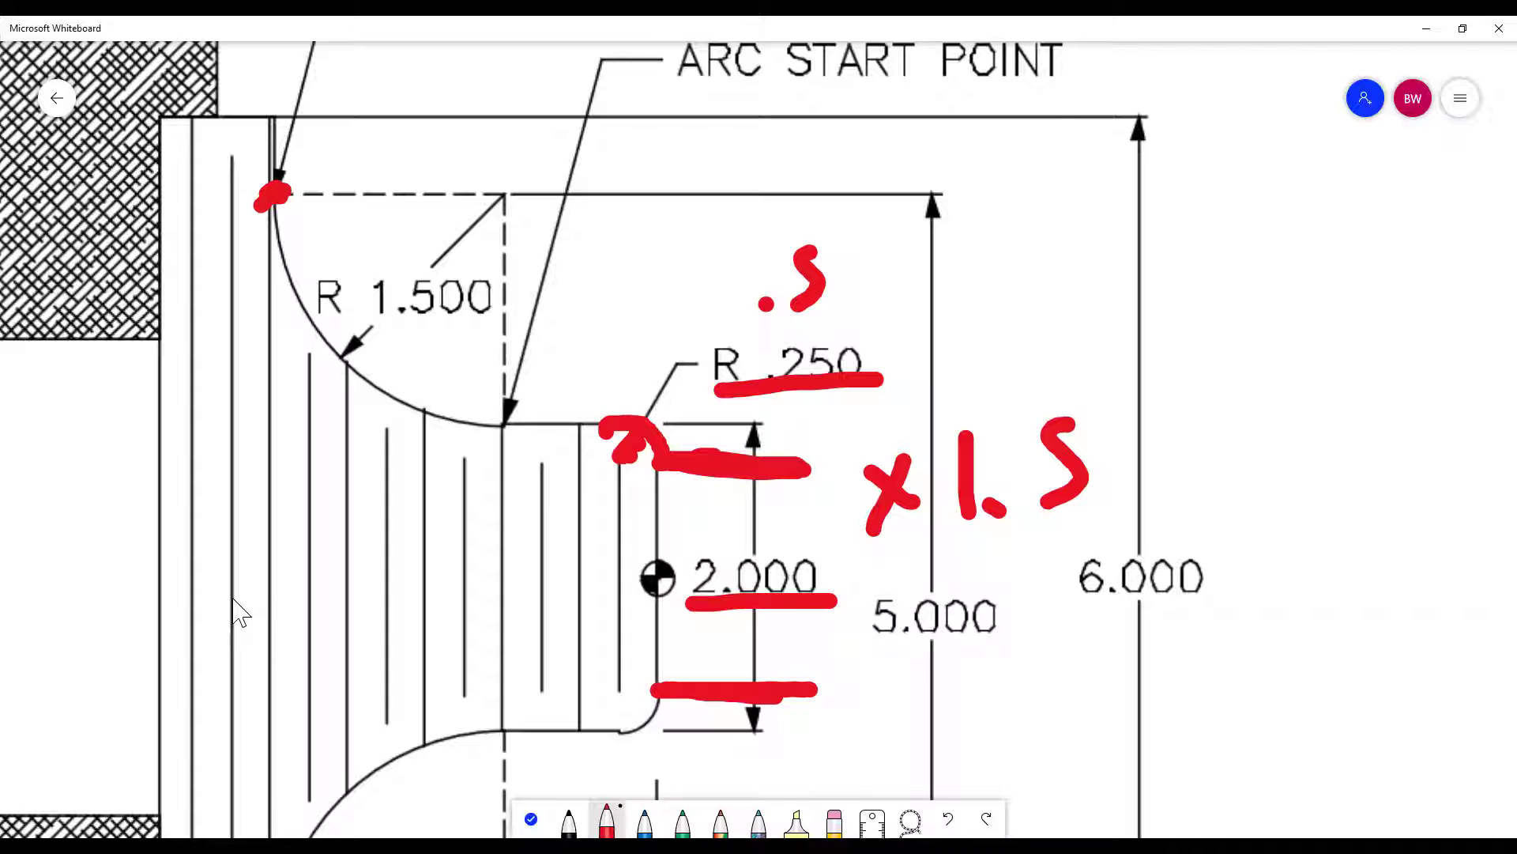
{"action": "mouse_move", "coordinate": [861, 644]}
{"action": "left_mouse_down"}
{"action": "mouse_move", "coordinate": [1012, 618]}
{"action": "mouse_move", "coordinate": [865, 642]}
{"action": "left_mouse_up"}
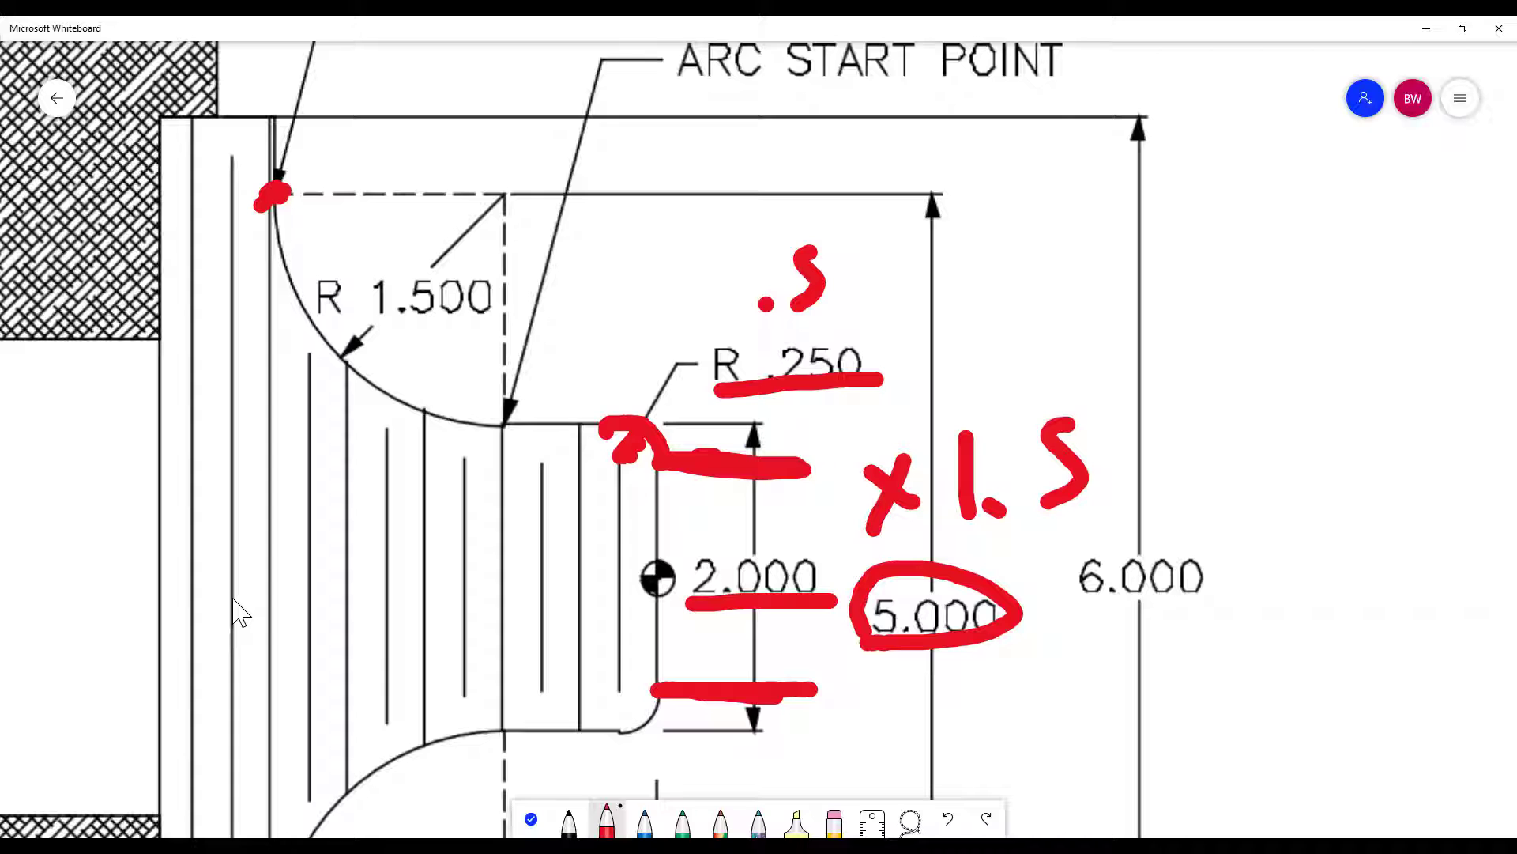
- Erase the red notes and lines around the .250 radius, the 2.000 diameter and the 5.000 diameter
{"action": "scroll", "coordinate": [237, 598], "scroll_direction": "down", "scroll_amount": 4}
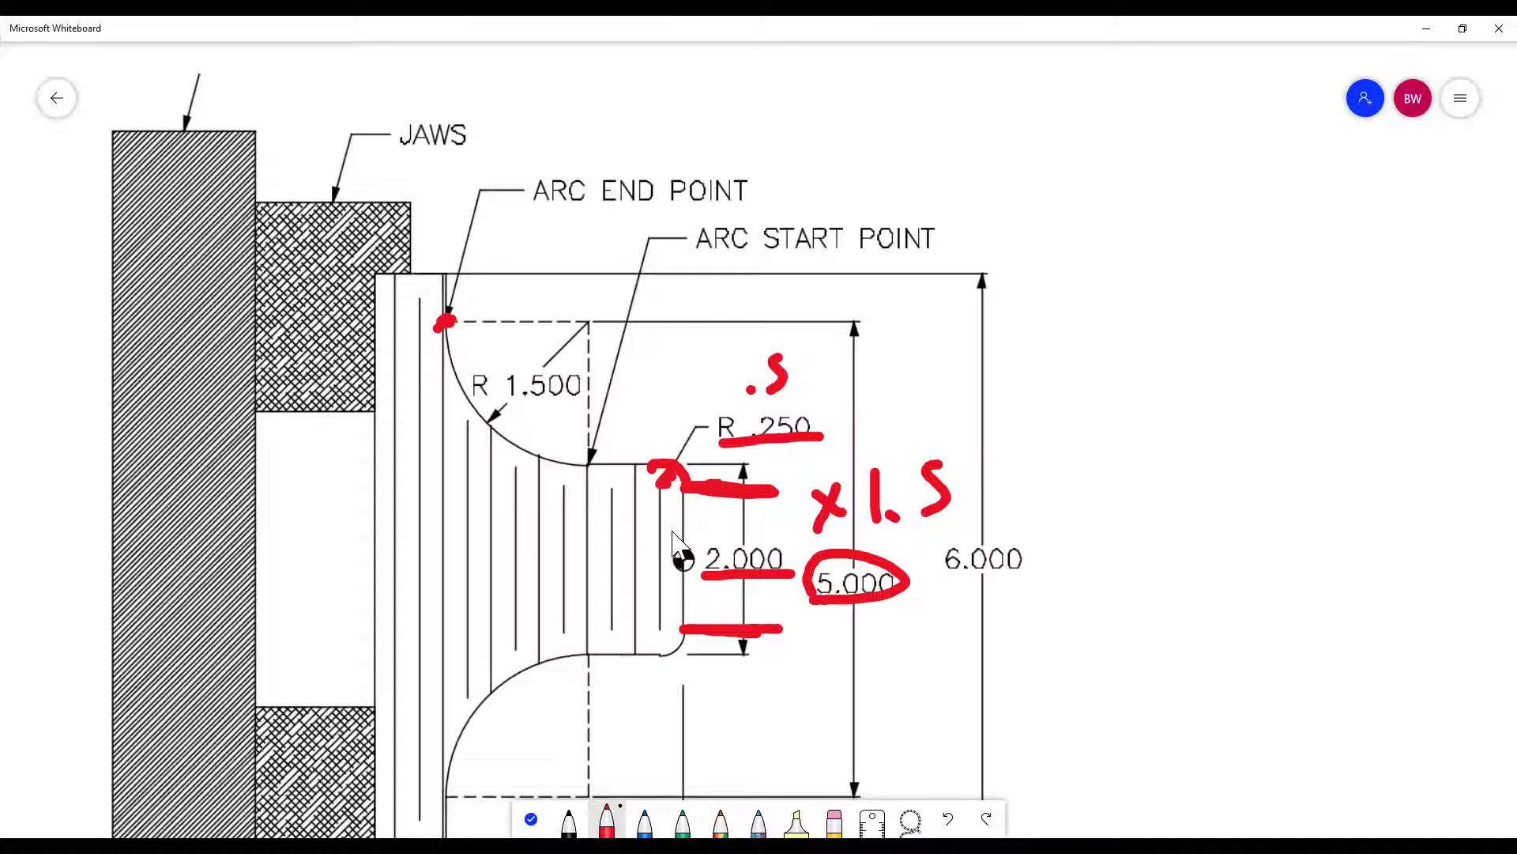
{"action": "key", "text": "alt+x"}
{"action": "mouse_move", "coordinate": [688, 504]}
{"action": "left_mouse_down"}
{"action": "mouse_move", "coordinate": [734, 479]}
{"action": "mouse_move", "coordinate": [671, 460]}
{"action": "mouse_move", "coordinate": [768, 492]}
{"action": "mouse_move", "coordinate": [731, 625]}
{"action": "mouse_move", "coordinate": [862, 585]}
{"action": "mouse_move", "coordinate": [782, 553]}
{"action": "mouse_move", "coordinate": [766, 378]}
{"action": "left_mouse_up"}
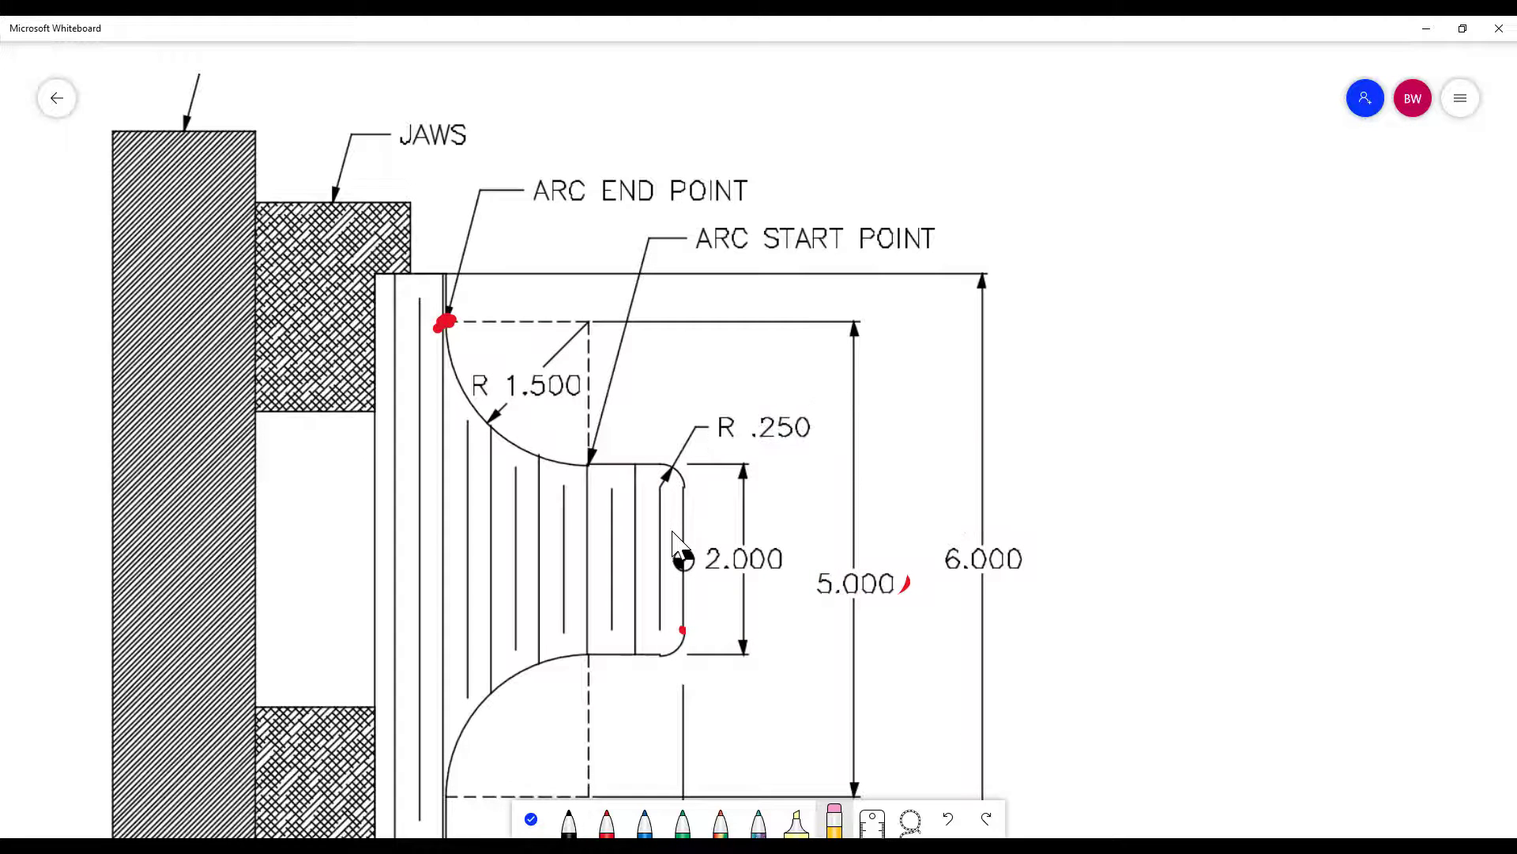
- Mark the .250 corner radius's two sides in red and draw horizontal red lines out from the upper and lower face edges
{"action": "key", "text": "alt+w"}
{"action": "left_click_drag", "start_coordinate": [678, 487], "coordinate": [697, 487]}
{"action": "mouse_move", "coordinate": [664, 463]}
{"action": "left_mouse_down"}
{"action": "mouse_move", "coordinate": [658, 442]}
{"action": "mouse_move", "coordinate": [659, 485]}
{"action": "left_mouse_up"}
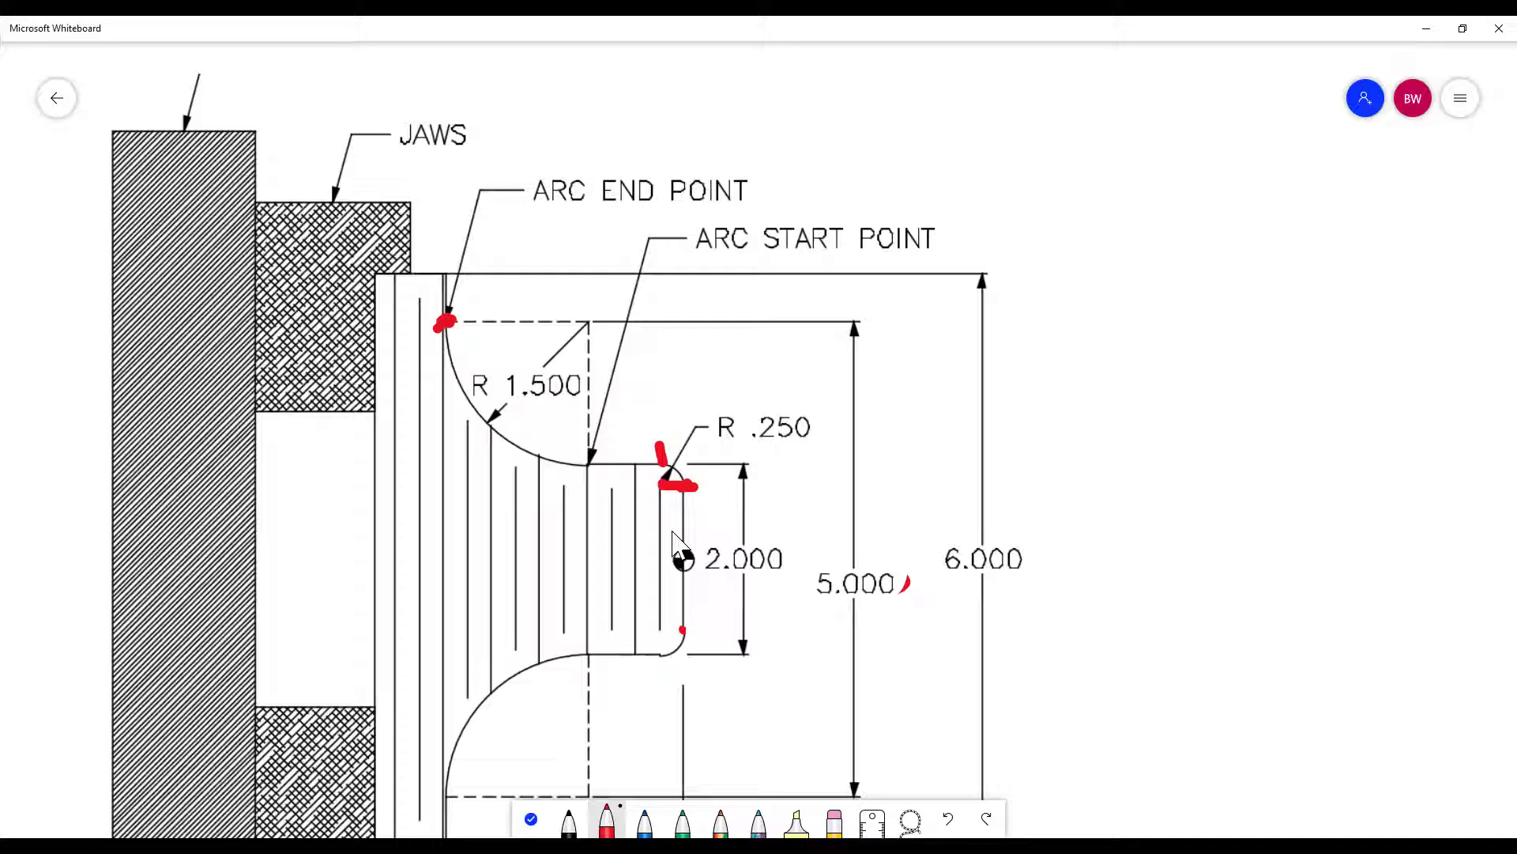
{"action": "left_click_drag", "start_coordinate": [683, 484], "coordinate": [802, 485]}
{"action": "left_click_drag", "start_coordinate": [682, 629], "coordinate": [756, 619]}
- Leave inking mode and bring the G01 and G02 exercise using I and K on page 44 into view
{"action": "scroll", "coordinate": [823, 474], "scroll_direction": "down", "scroll_amount": 10, "text": "ctrl"}
{"action": "left_click_drag", "start_coordinate": [1018, 469], "coordinate": [646, 415]}
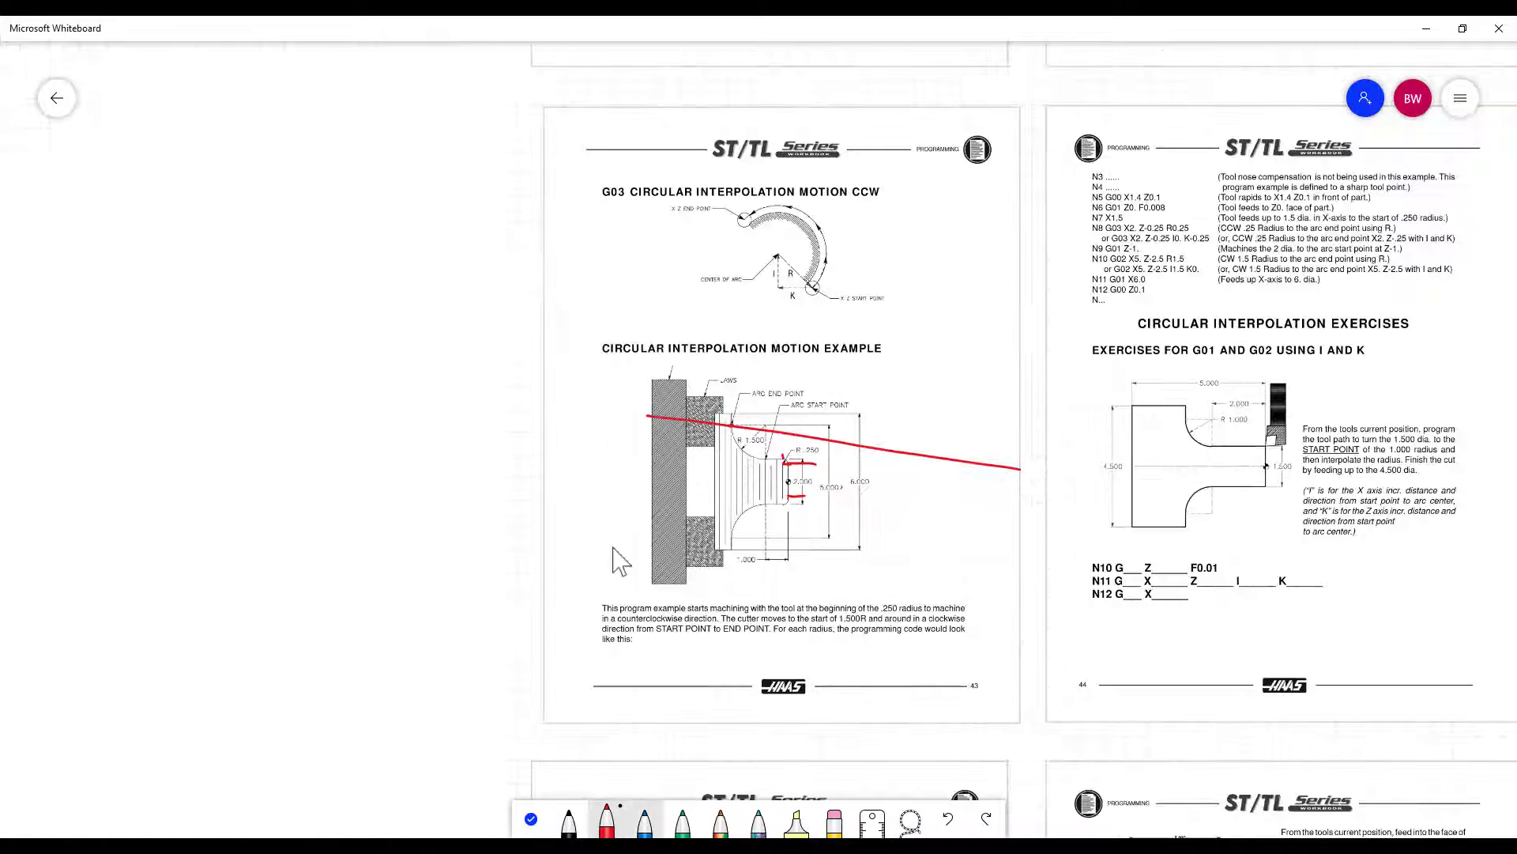
{"action": "left_click", "coordinate": [531, 819]}
{"action": "scroll", "coordinate": [870, 484], "scroll_direction": "up", "scroll_amount": 10, "text": "ctrl"}
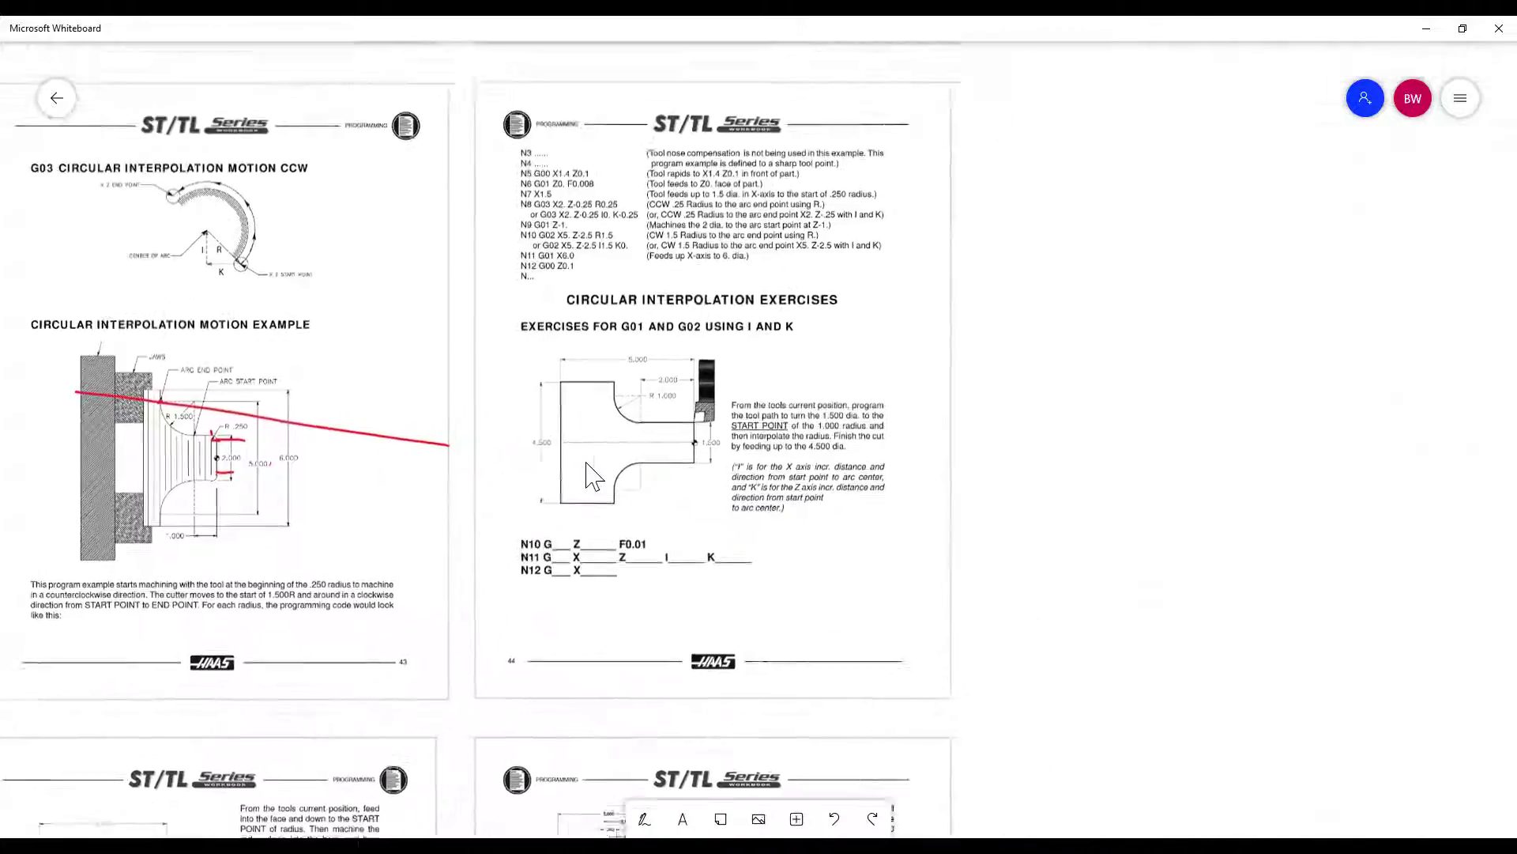
- Examine the G01 and G02 exercise drawing on page 44, its instructions and its blank N10 to N12 program lines
{"action": "scroll", "coordinate": [587, 465], "scroll_direction": "up", "scroll_amount": 6, "text": "ctrl"}
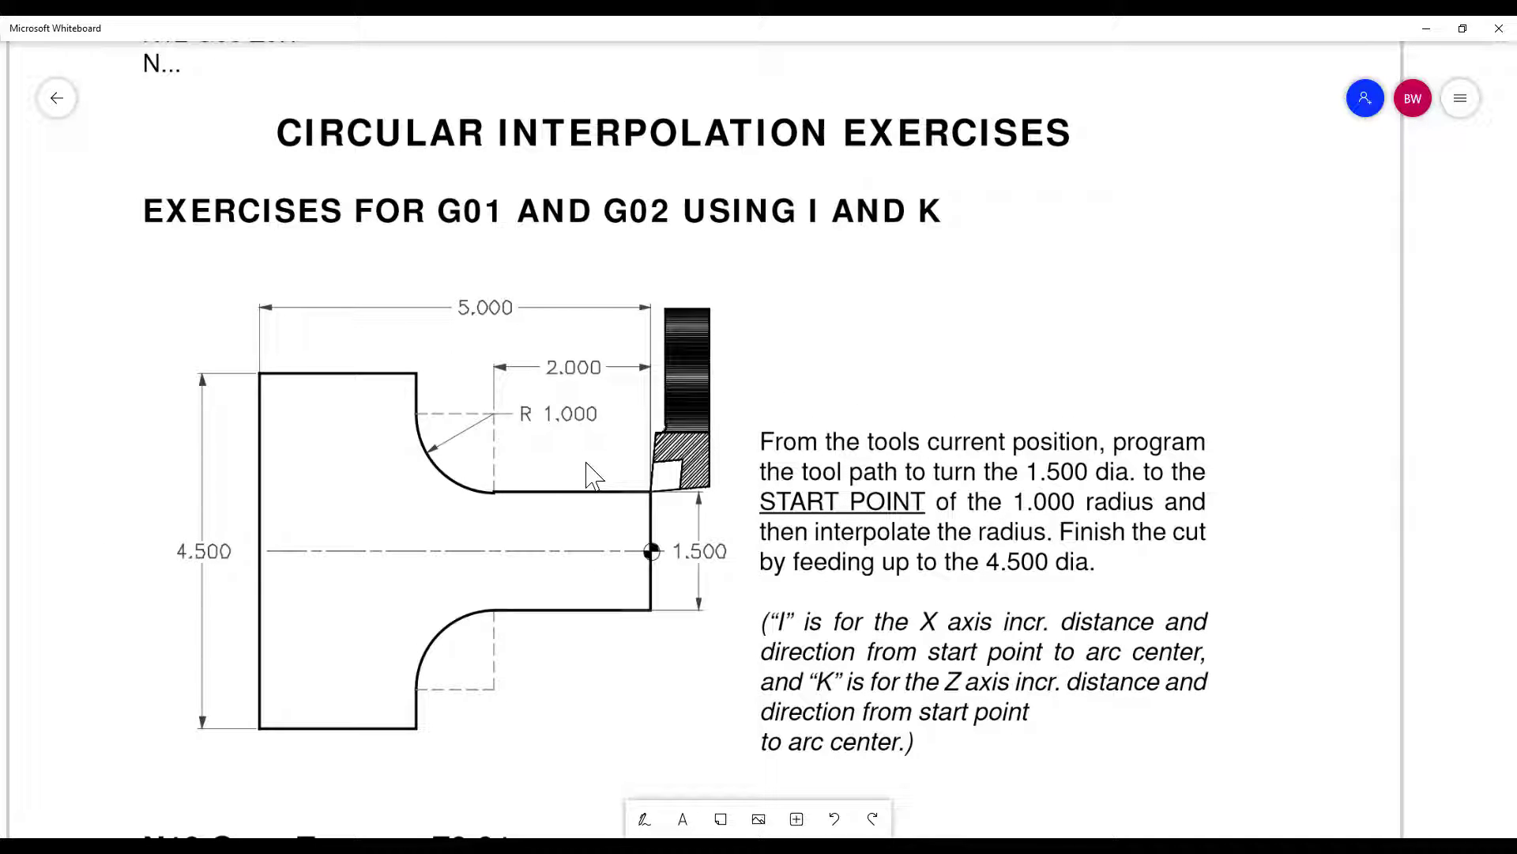
{"action": "scroll", "coordinate": [952, 630], "scroll_direction": "down", "scroll_amount": 4, "text": "ctrl"}
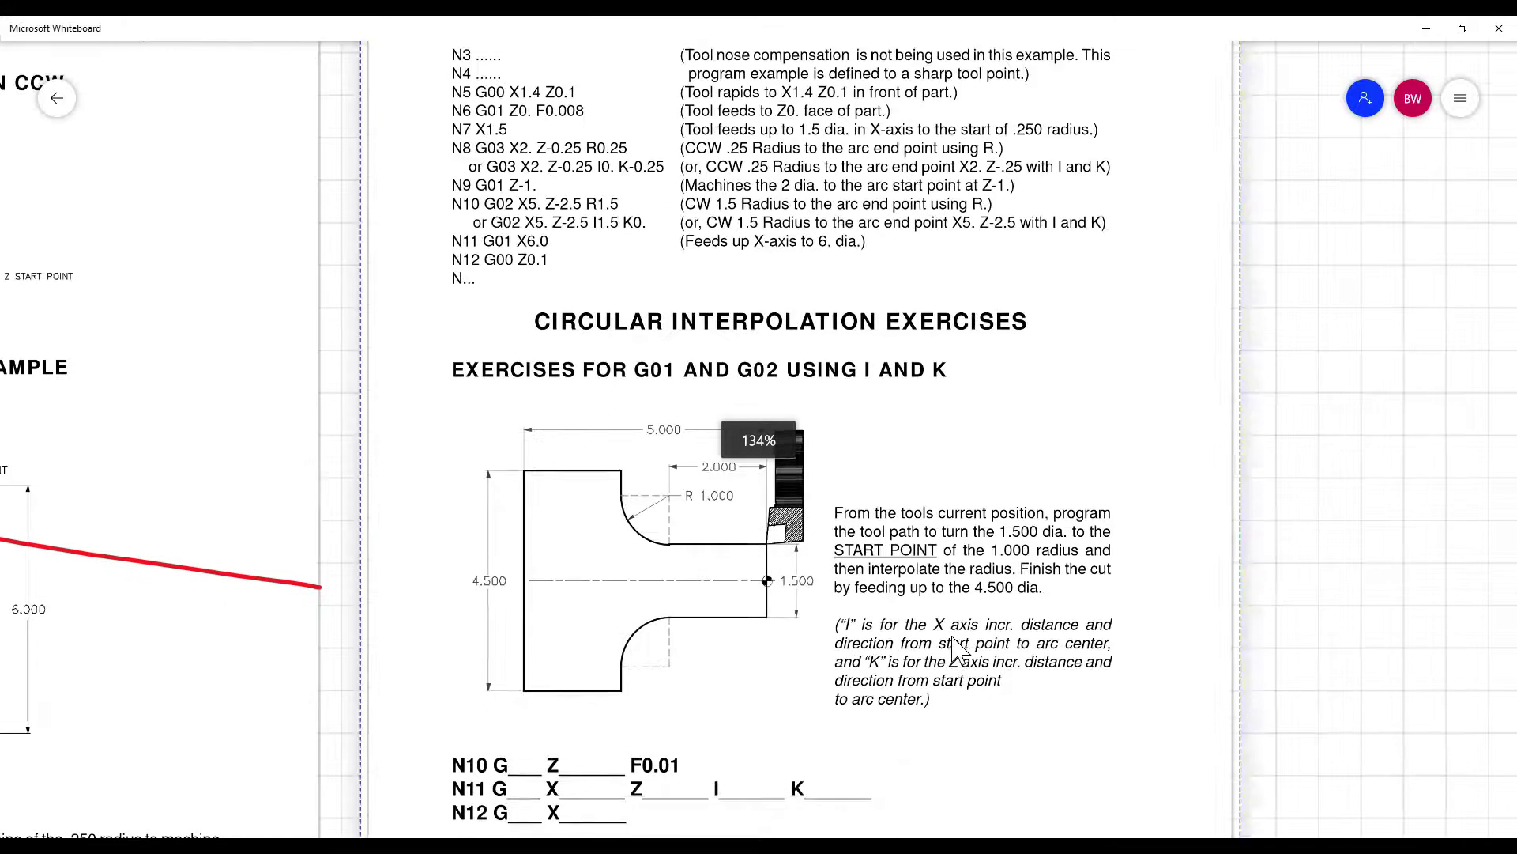
{"action": "left_click_drag", "start_coordinate": [949, 681], "coordinate": [947, 557]}
{"action": "scroll", "coordinate": [946, 555], "scroll_direction": "up", "scroll_amount": 4, "text": "ctrl"}
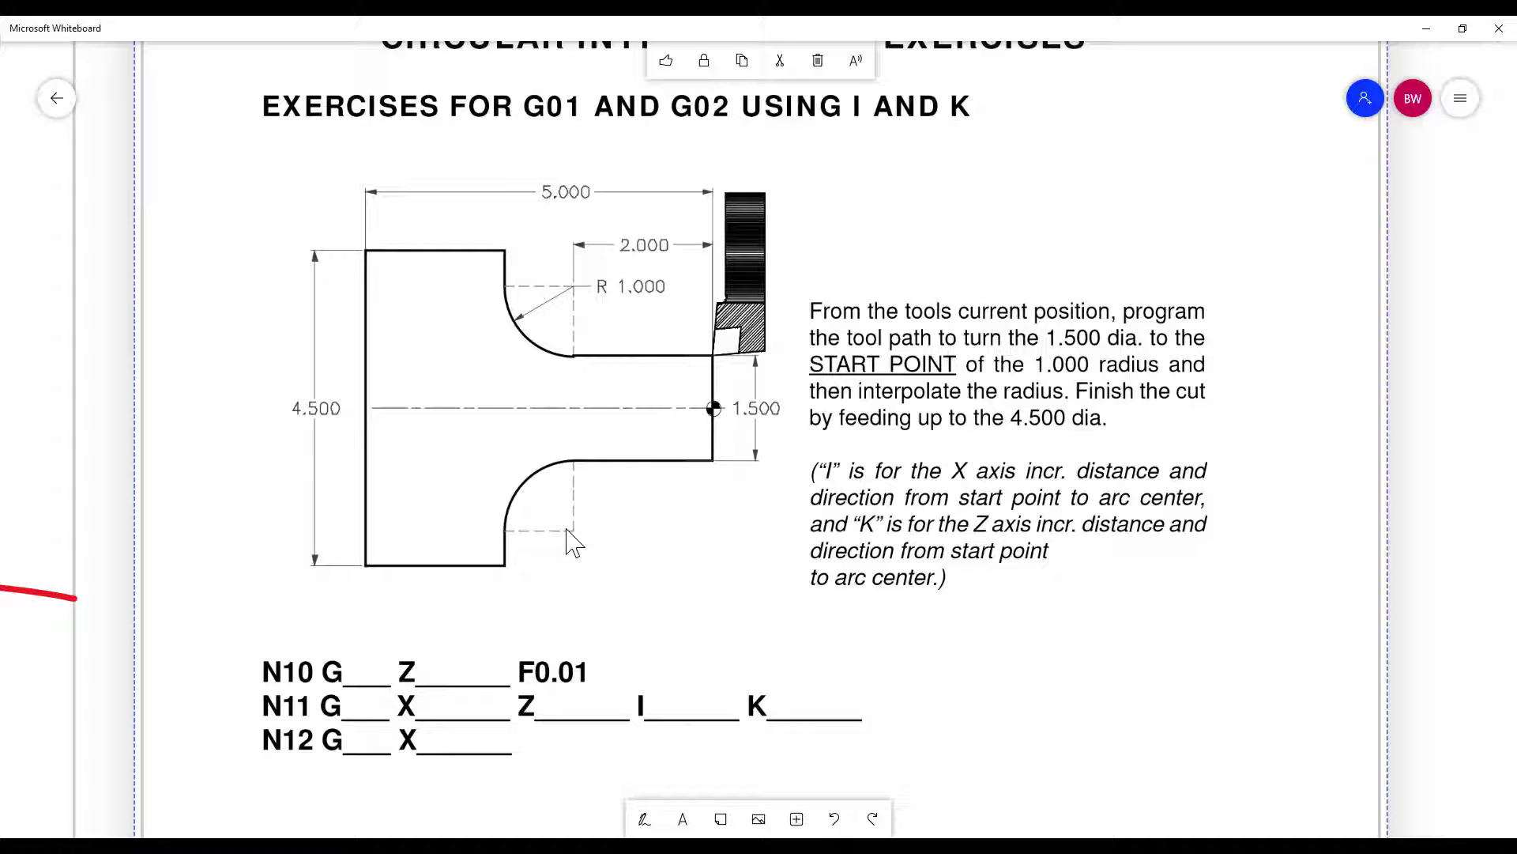
- Look over the I, K and R exercises on pages 45 and 46, keeping page 46 aligned beside page 45
{"action": "scroll", "coordinate": [620, 457], "scroll_direction": "down", "scroll_amount": 2, "text": "ctrl"}
{"action": "scroll", "coordinate": [620, 457], "scroll_direction": "down", "scroll_amount": 5}
{"action": "left_click_drag", "start_coordinate": [620, 458], "coordinate": [1107, 663]}
{"action": "scroll", "coordinate": [1112, 662], "scroll_direction": "down", "scroll_amount": 8}
{"action": "scroll", "coordinate": [1314, 593], "scroll_direction": "left", "scroll_amount": 3}
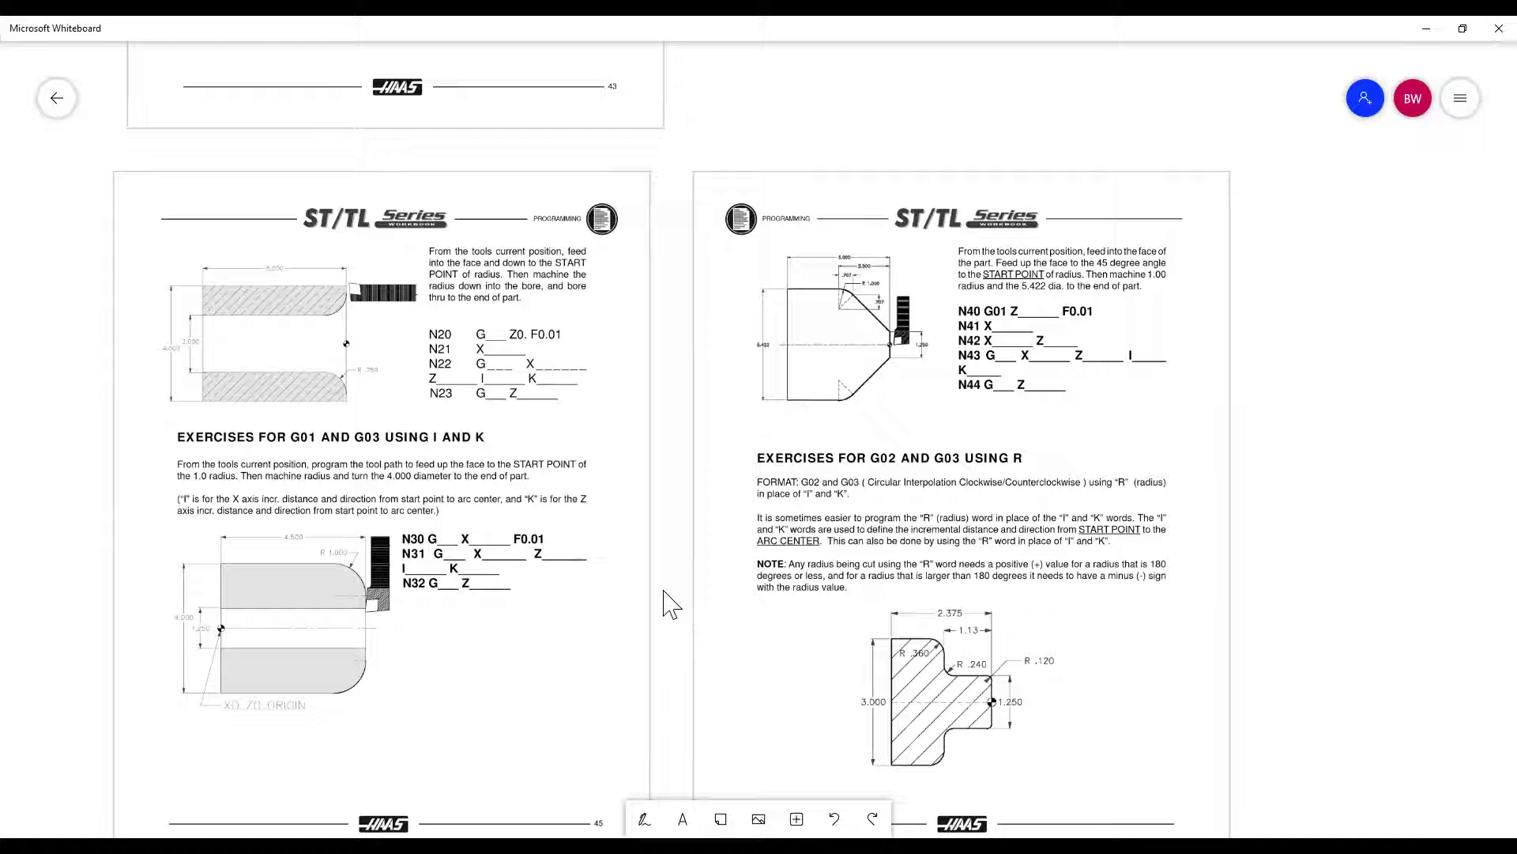
{"action": "left_click_drag", "start_coordinate": [1393, 412], "coordinate": [1066, 356]}
{"action": "scroll", "coordinate": [675, 318], "scroll_direction": "up", "scroll_amount": 5, "text": "ctrl"}
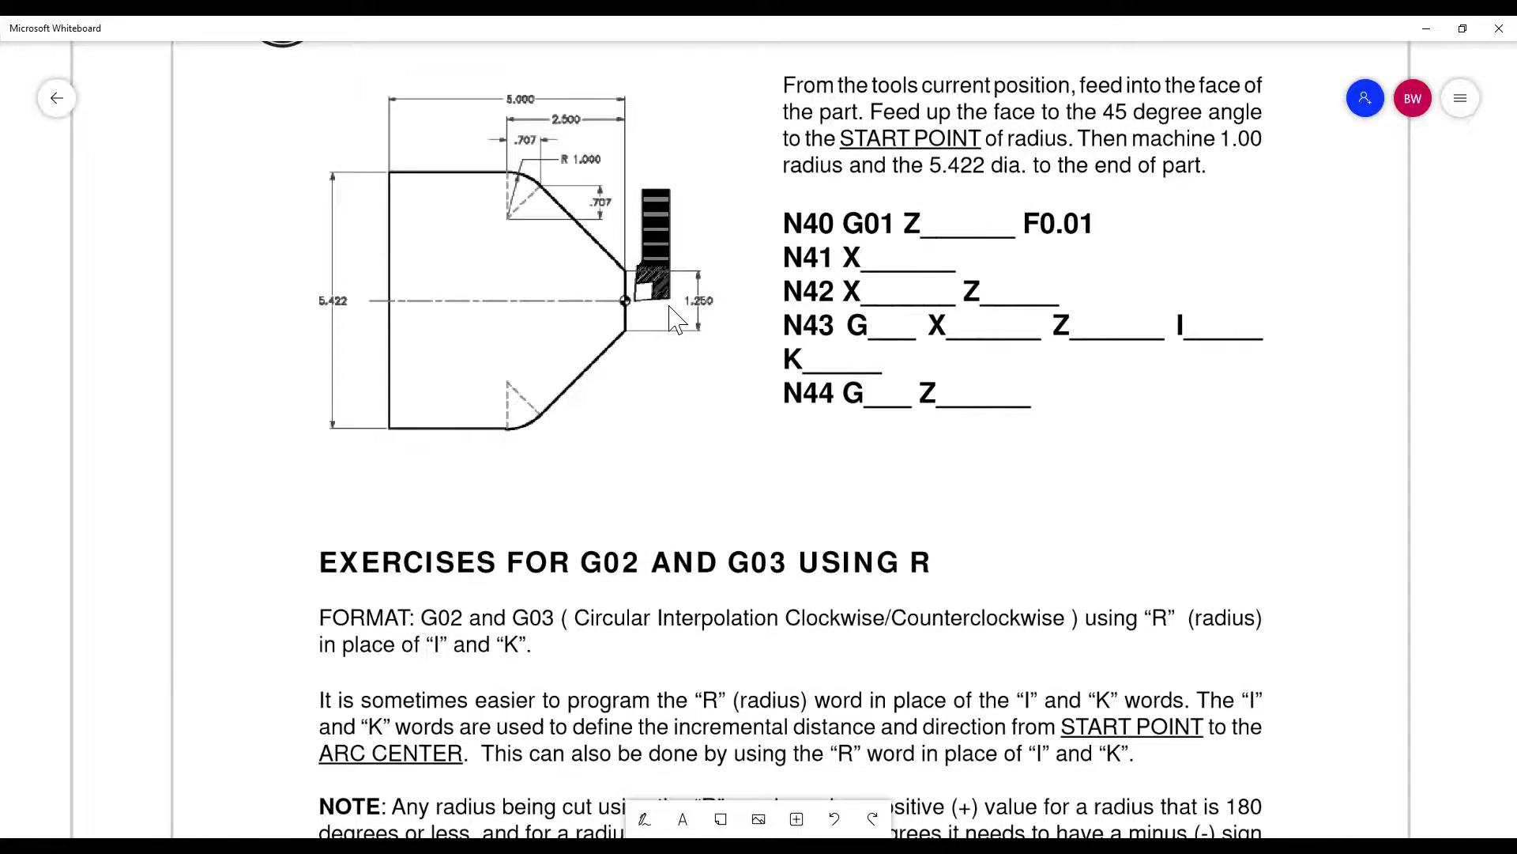
{"action": "scroll", "coordinate": [676, 319], "scroll_direction": "down", "scroll_amount": 6, "text": "ctrl"}
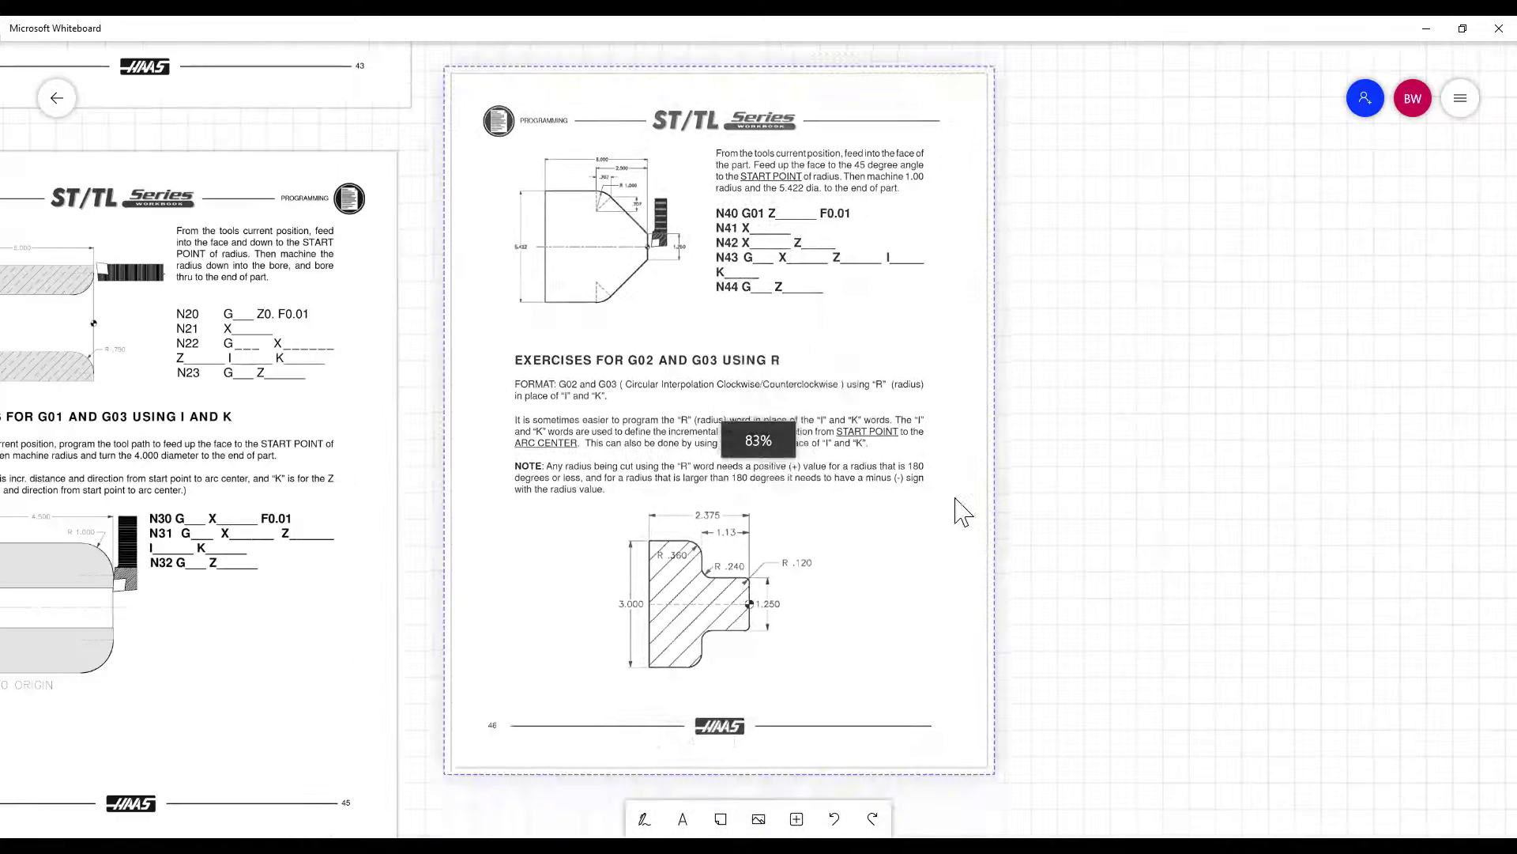
{"action": "left_click_drag", "start_coordinate": [955, 477], "coordinate": [948, 606]}
- Examine page 47 with the G02 and G03 program examples and the miscellaneous G codes
{"action": "left_click_drag", "start_coordinate": [1100, 596], "coordinate": [1128, 280]}
{"action": "left_click_drag", "start_coordinate": [797, 792], "coordinate": [888, 560]}
{"action": "left_click_drag", "start_coordinate": [821, 609], "coordinate": [878, 445]}
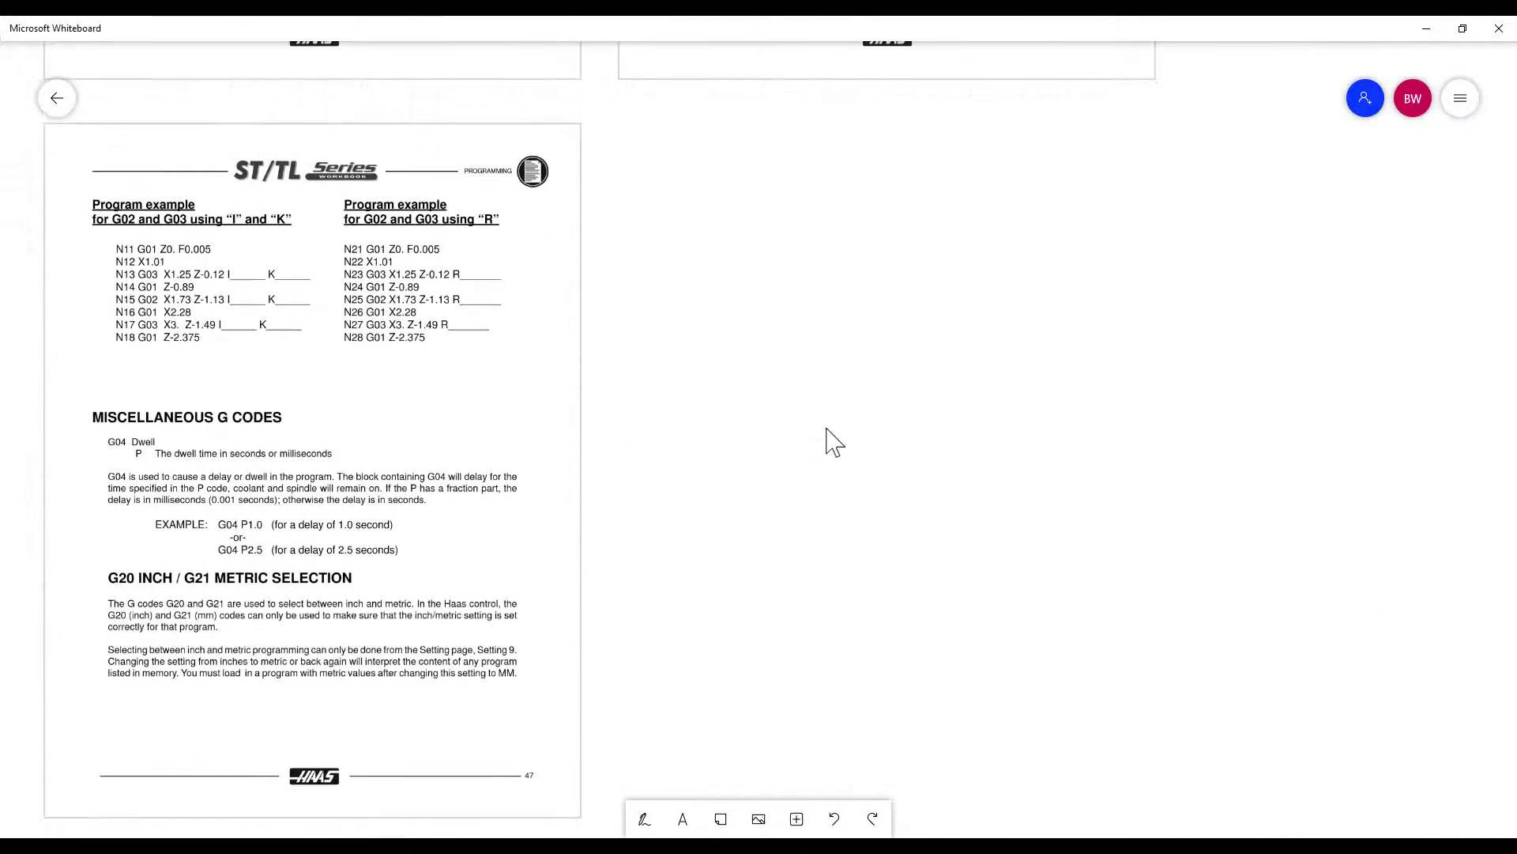
{"action": "scroll", "coordinate": [725, 407], "scroll_direction": "down", "scroll_amount": 1, "text": "ctrl"}
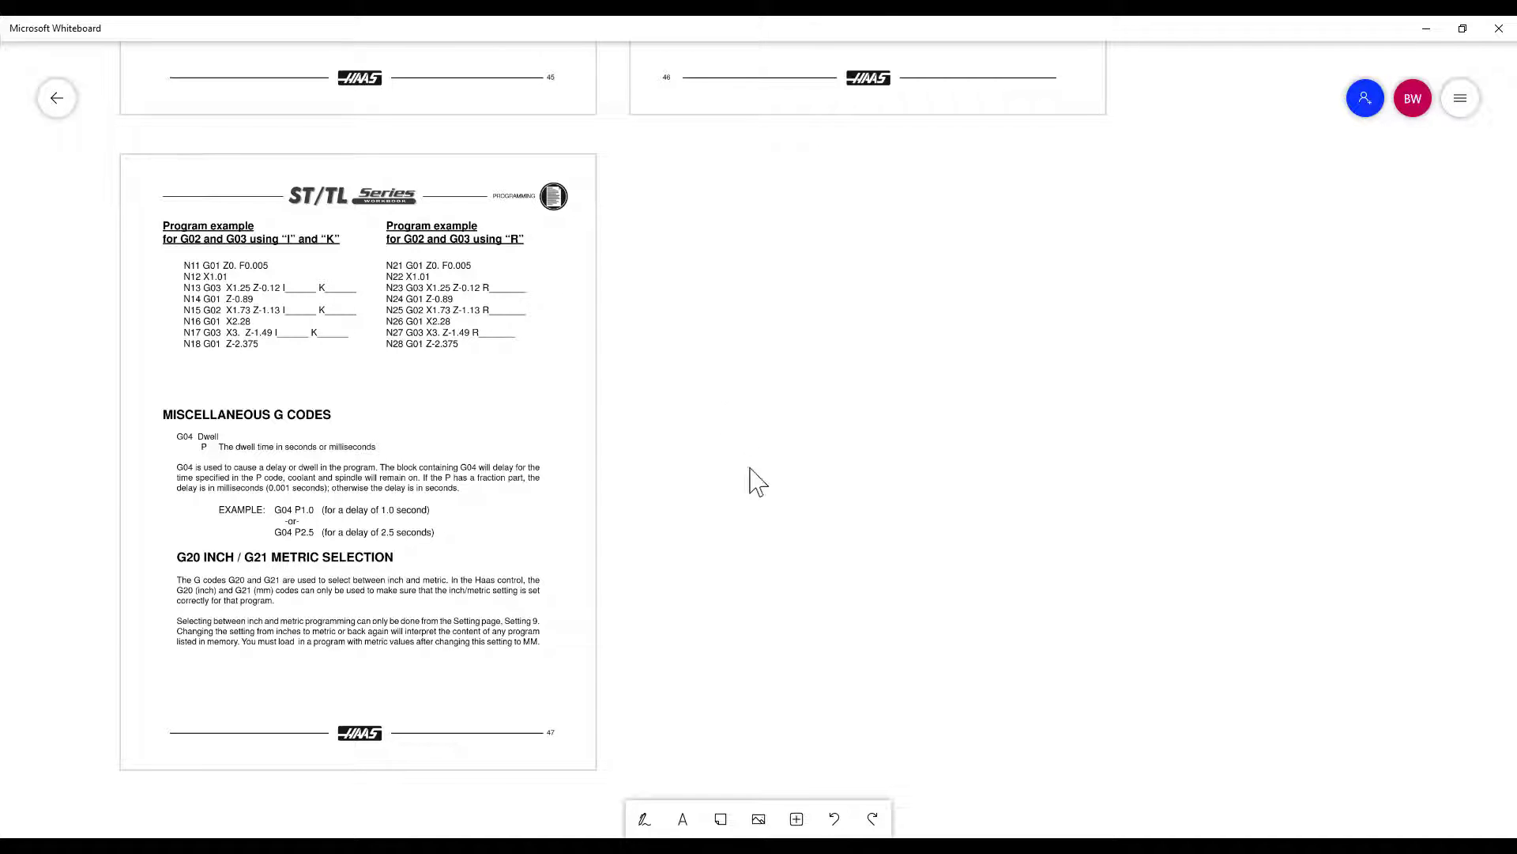
- Go back to pages 43 and 44 and move page 44 down in line with page 43
{"action": "scroll", "coordinate": [782, 519], "scroll_direction": "up", "scroll_amount": 5}
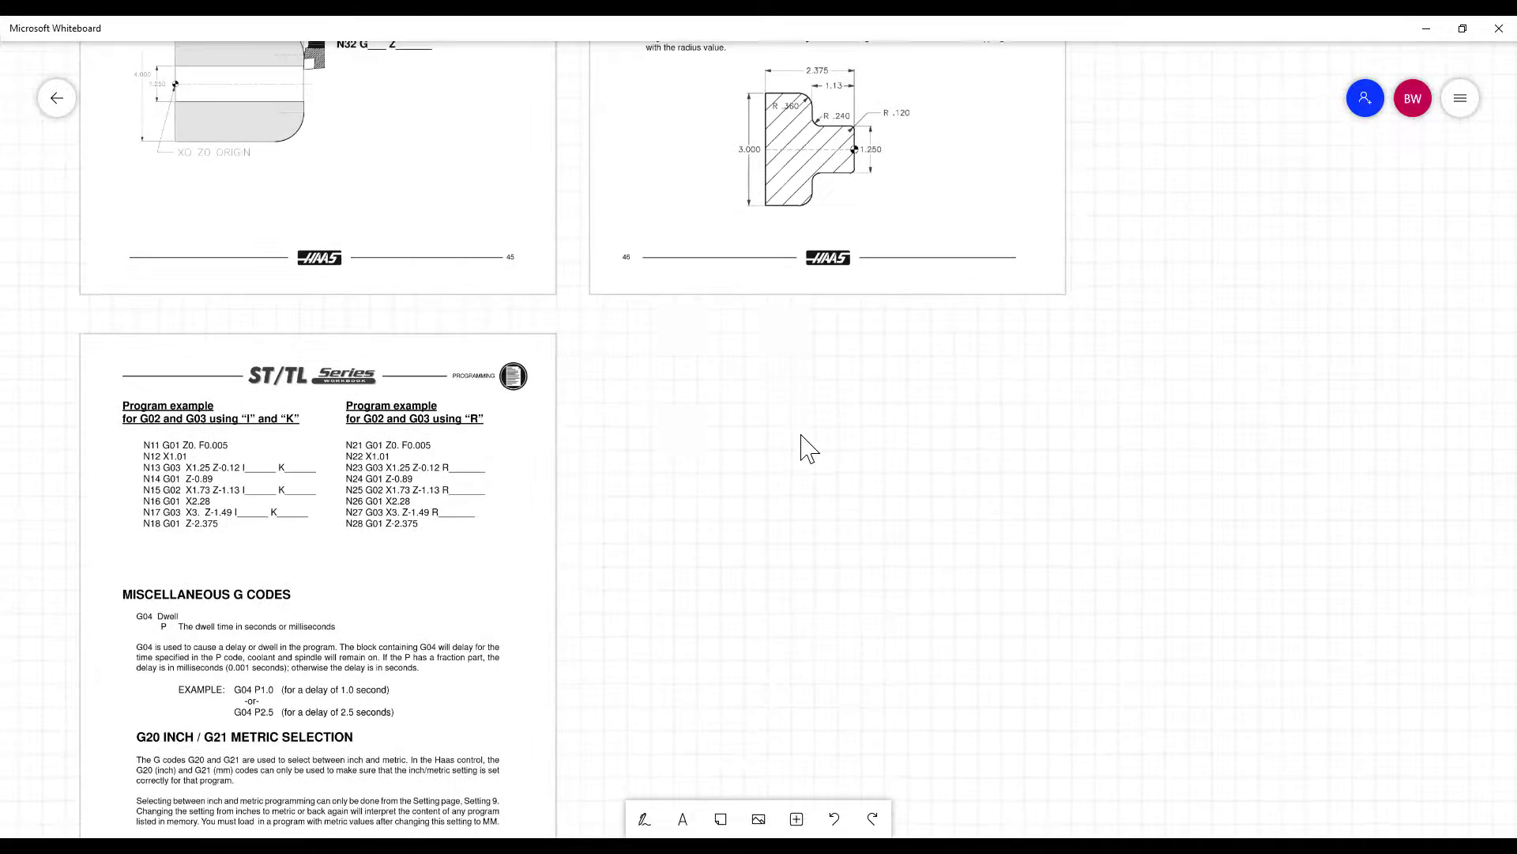
{"action": "scroll", "coordinate": [1226, 345], "scroll_direction": "up", "scroll_amount": 5}
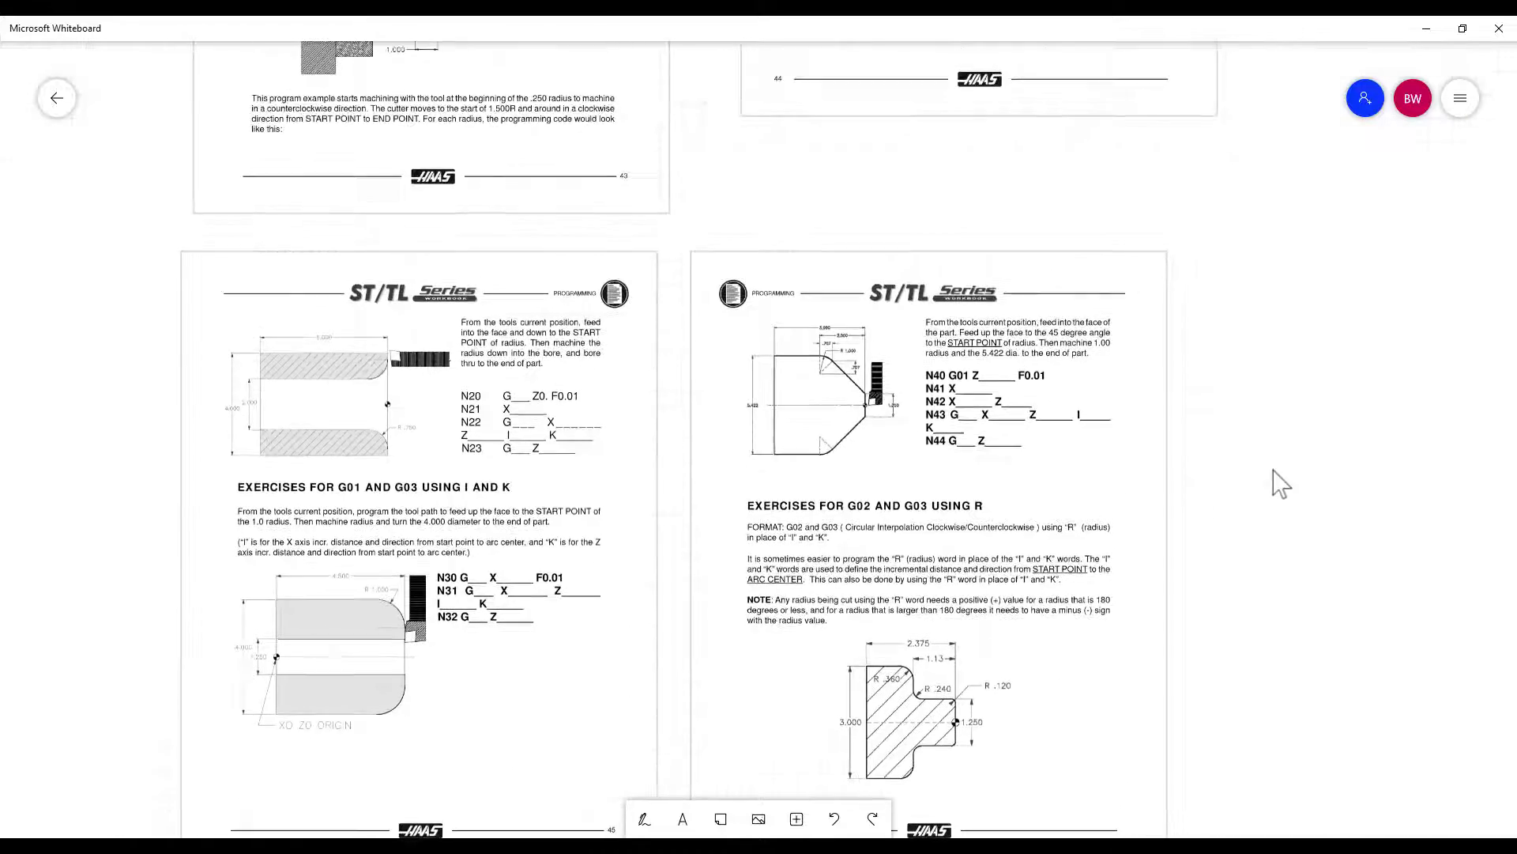
{"action": "scroll", "coordinate": [1191, 460], "scroll_direction": "up", "scroll_amount": 2}
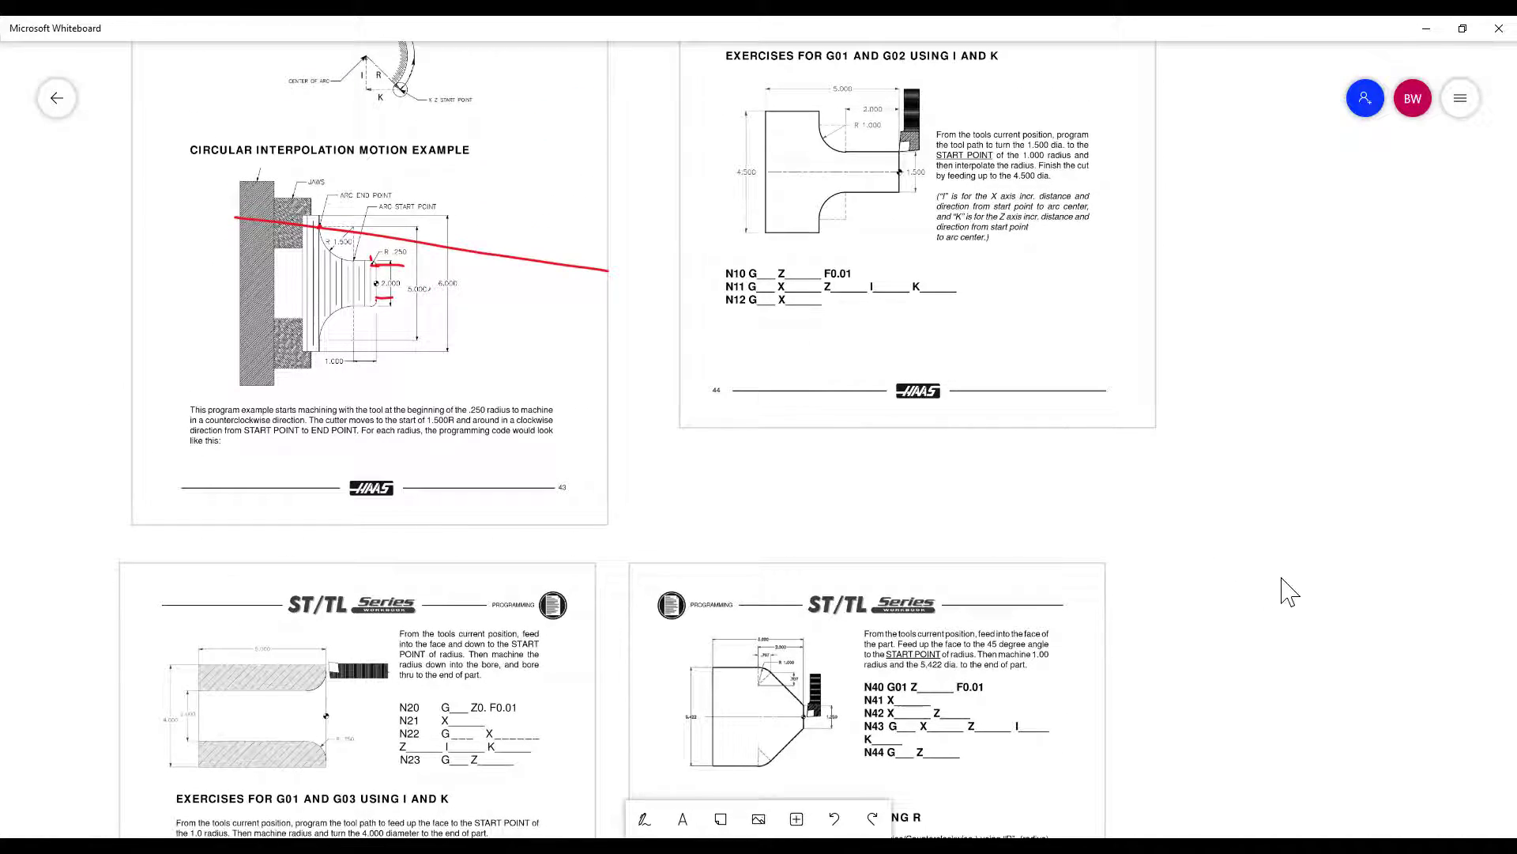
{"action": "scroll", "coordinate": [1274, 379], "scroll_direction": "down", "scroll_amount": 4}
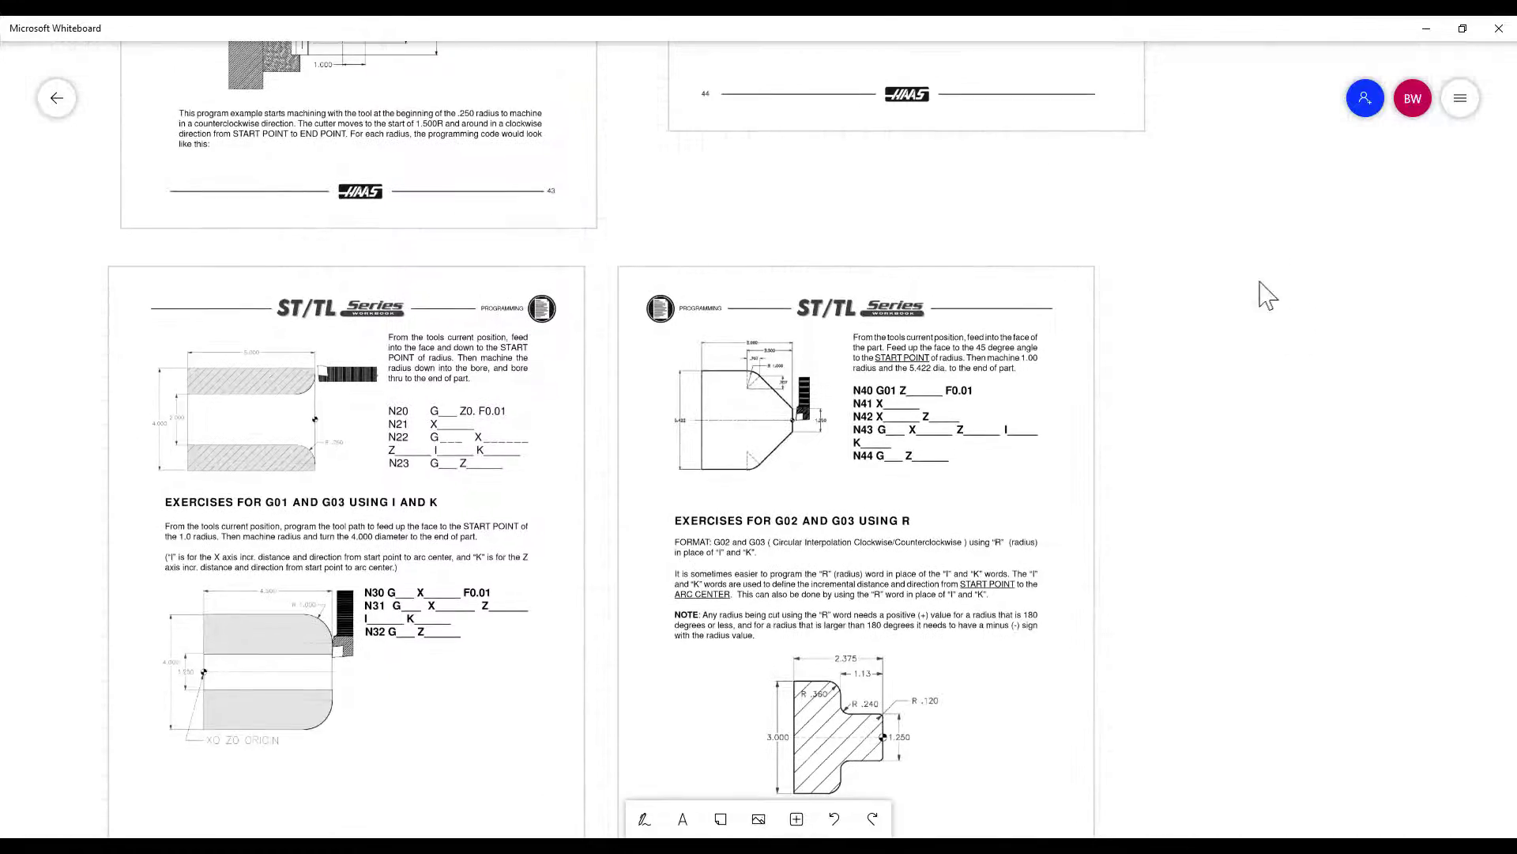
{"action": "scroll", "coordinate": [1162, 328], "scroll_direction": "up", "scroll_amount": 7}
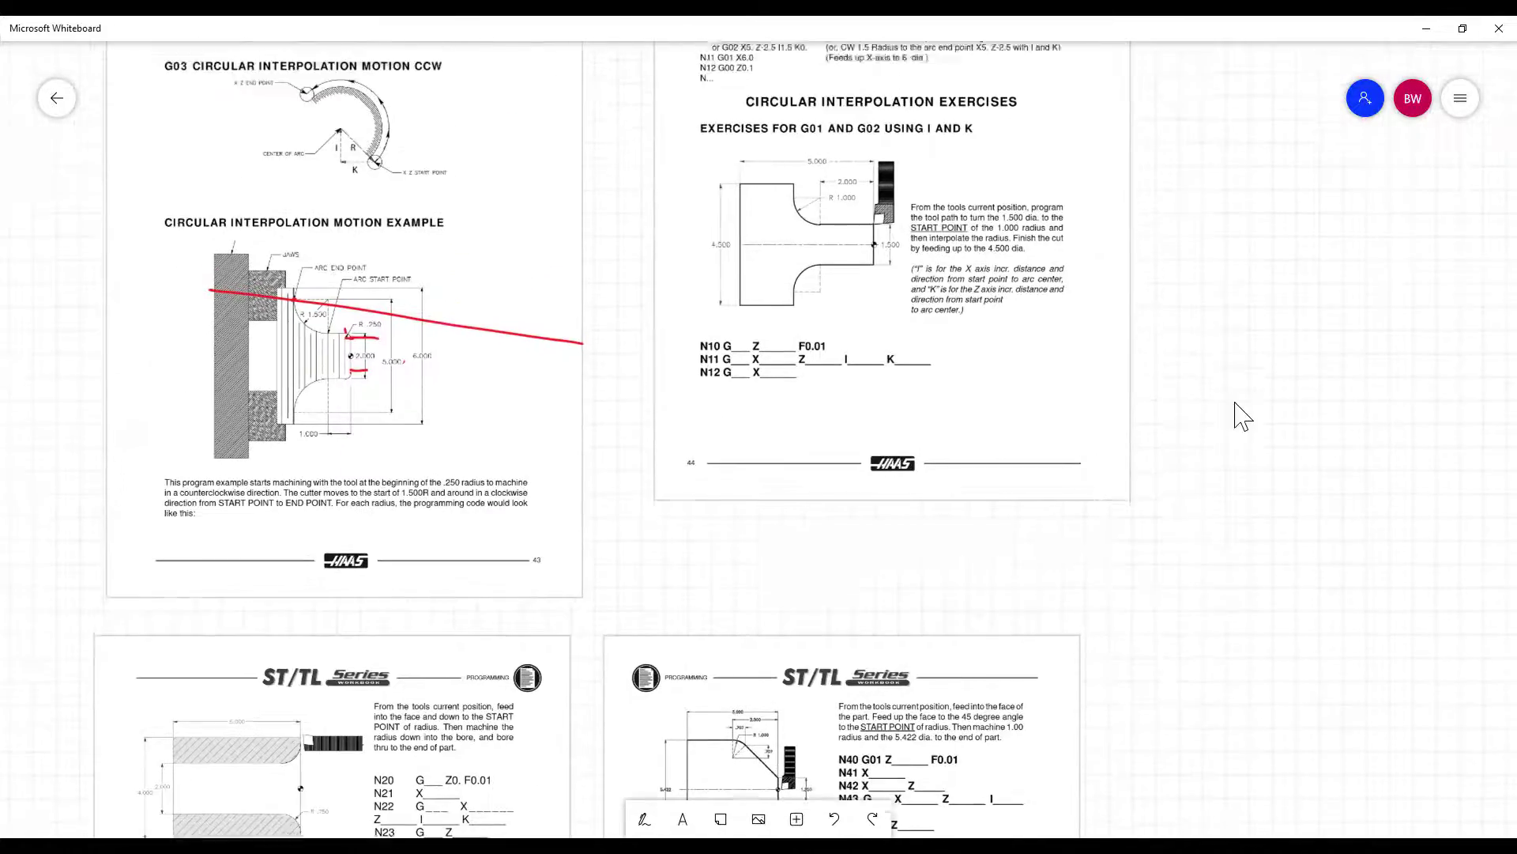
{"action": "left_click_drag", "start_coordinate": [1172, 203], "coordinate": [1140, 223]}
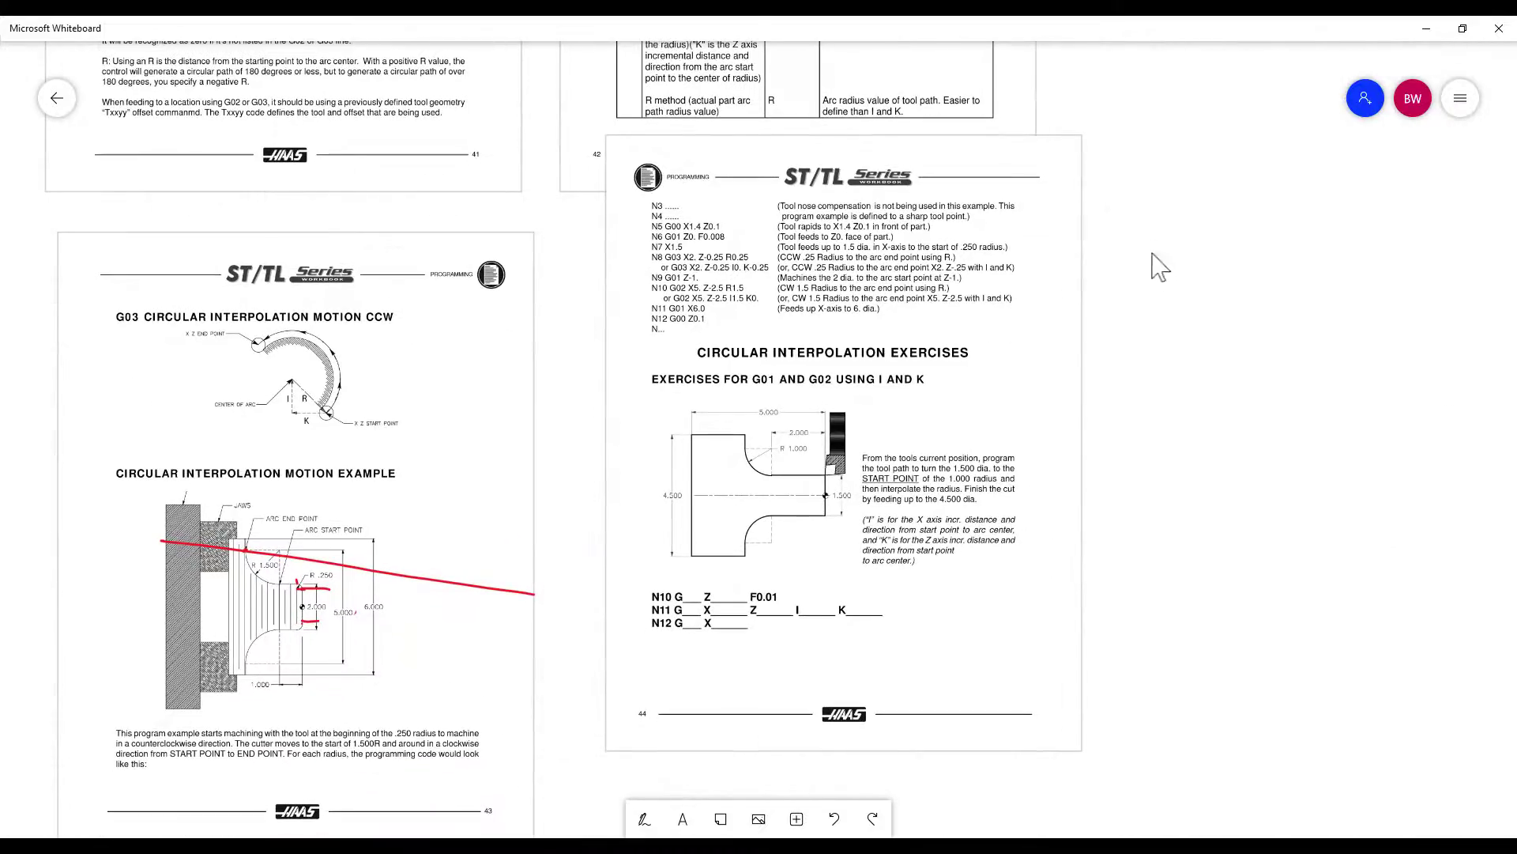
{"action": "scroll", "coordinate": [1168, 285], "scroll_direction": "up", "scroll_amount": 7}
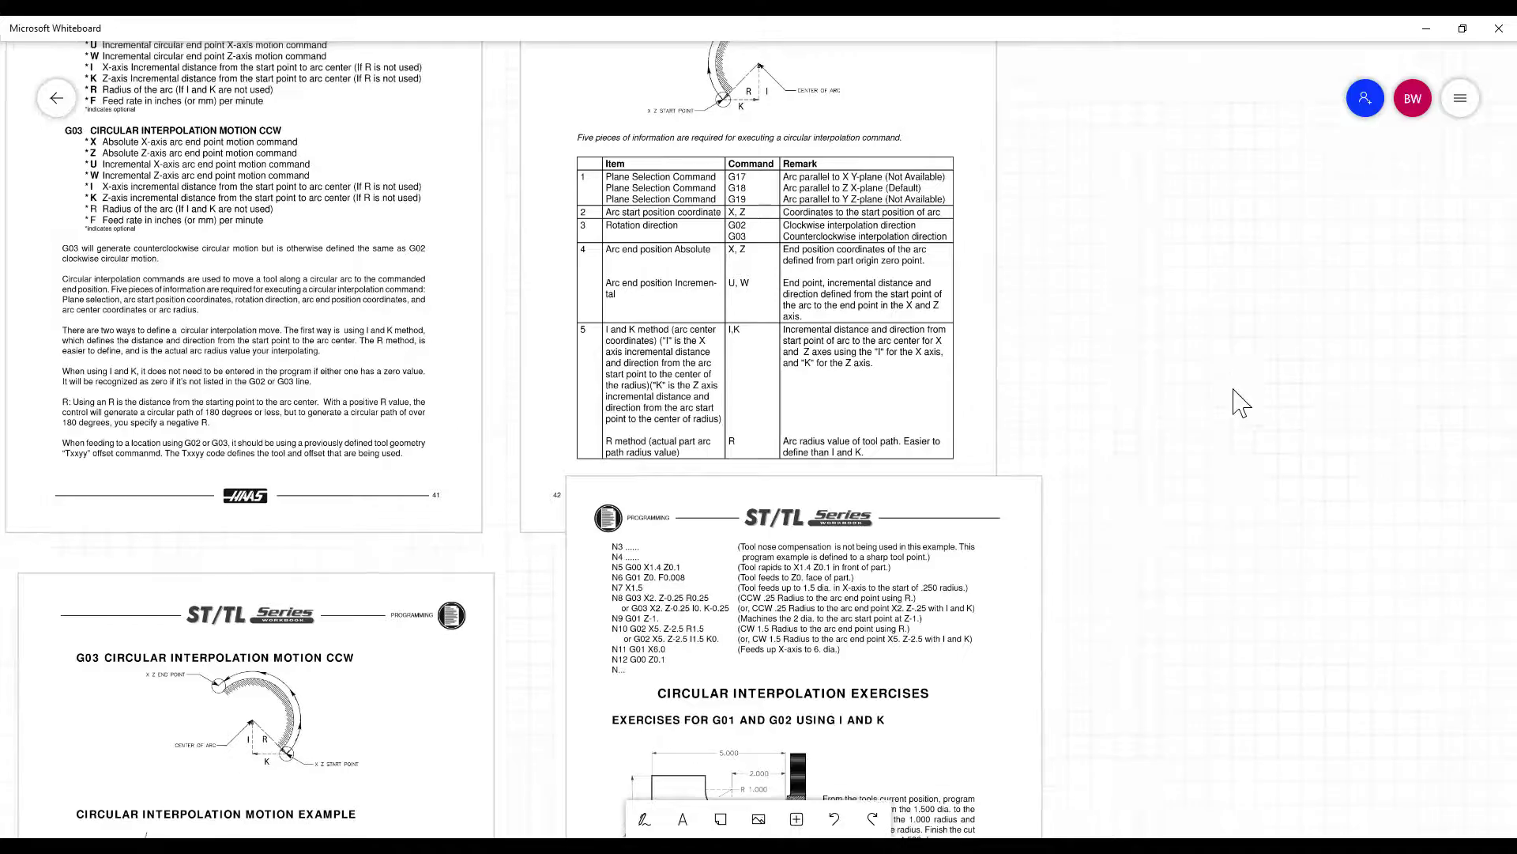
{"action": "scroll", "coordinate": [1243, 403], "scroll_direction": "down", "scroll_amount": 1}
{"action": "left_click_drag", "start_coordinate": [1288, 443], "coordinate": [1402, 211]}
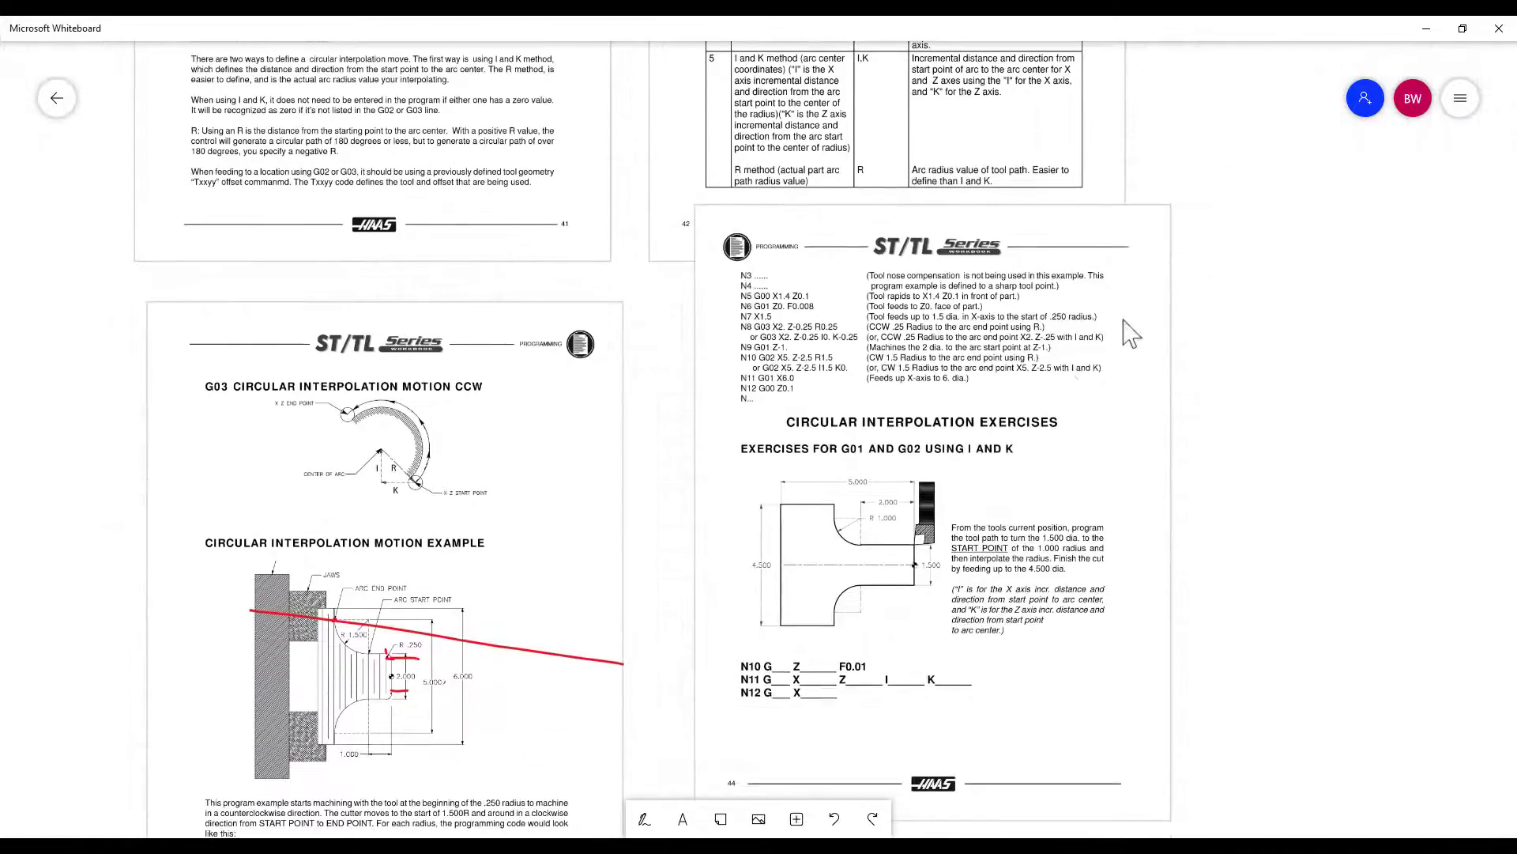
{"action": "left_click_drag", "start_coordinate": [1020, 413], "coordinate": [998, 499]}
{"action": "left_click_drag", "start_coordinate": [1211, 491], "coordinate": [1209, 309]}
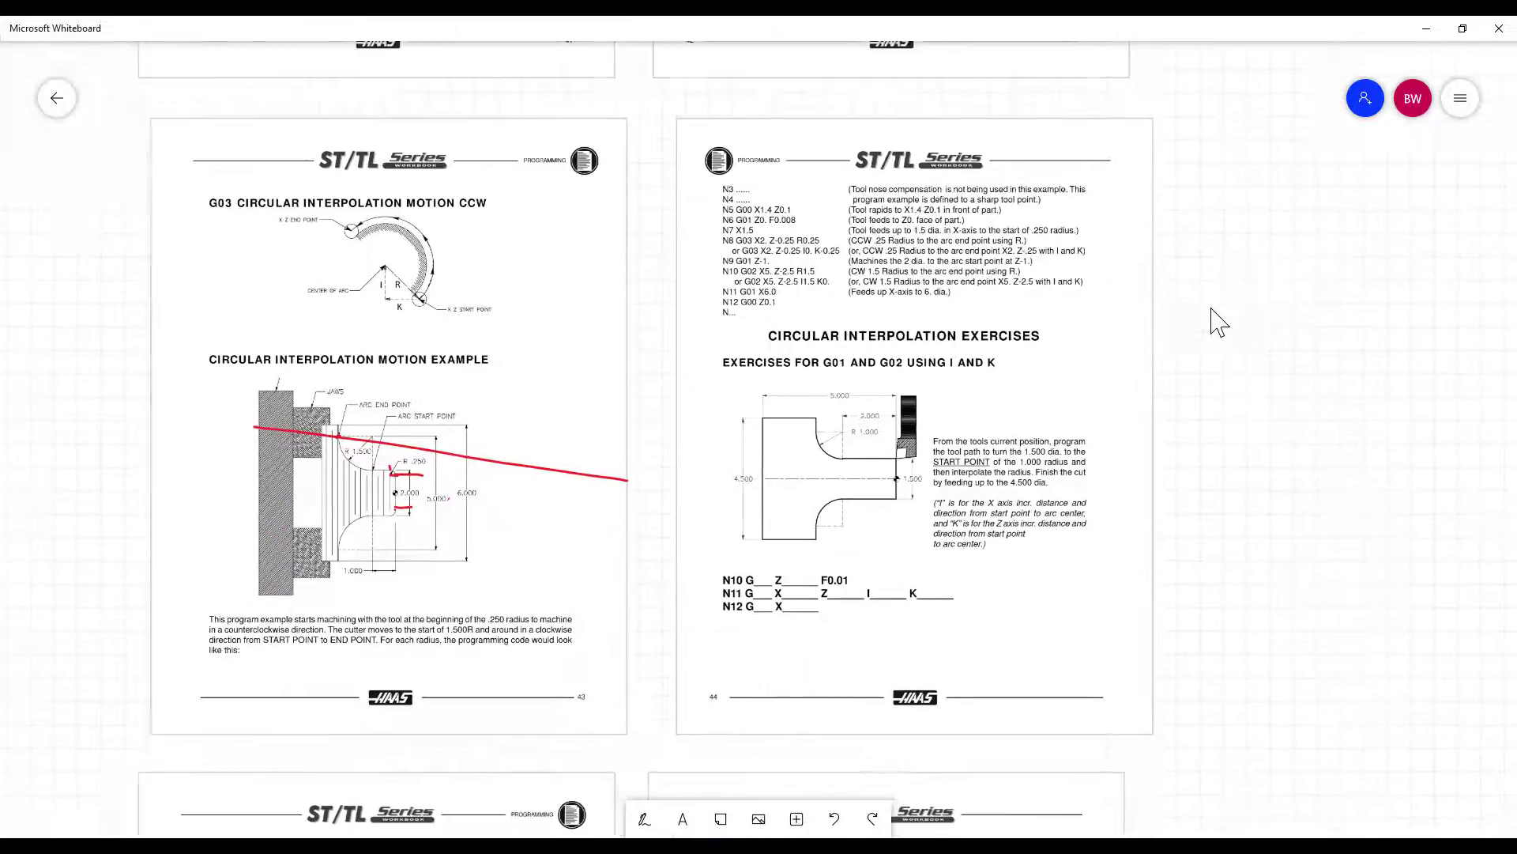
{"action": "left_click", "coordinate": [645, 818]}
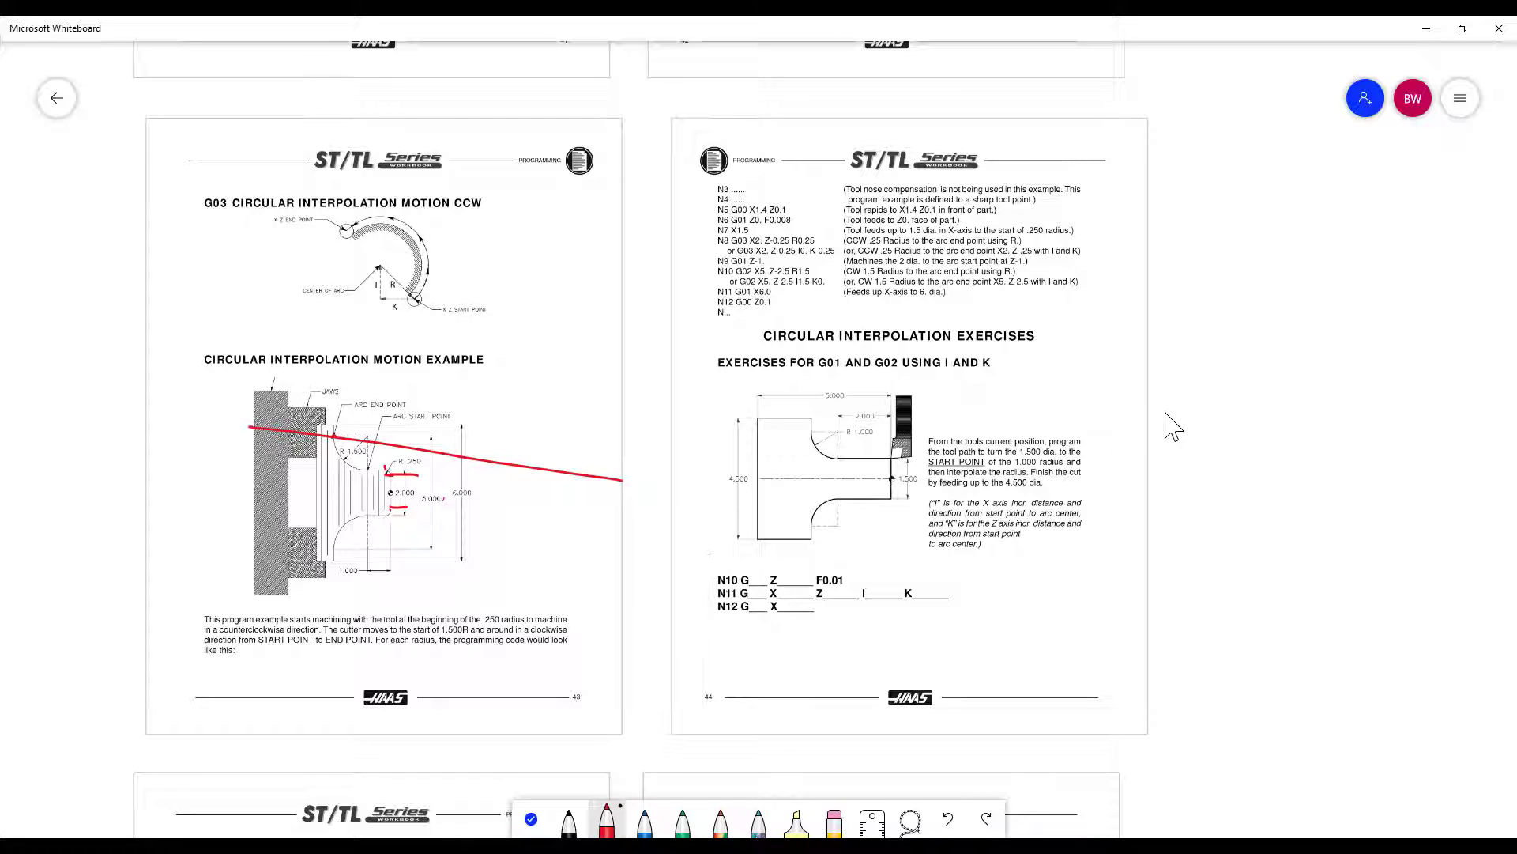
{"action": "left_click_drag", "start_coordinate": [1166, 410], "coordinate": [1174, 527]}
{"action": "left_click_drag", "start_coordinate": [1178, 445], "coordinate": [1175, 463]}
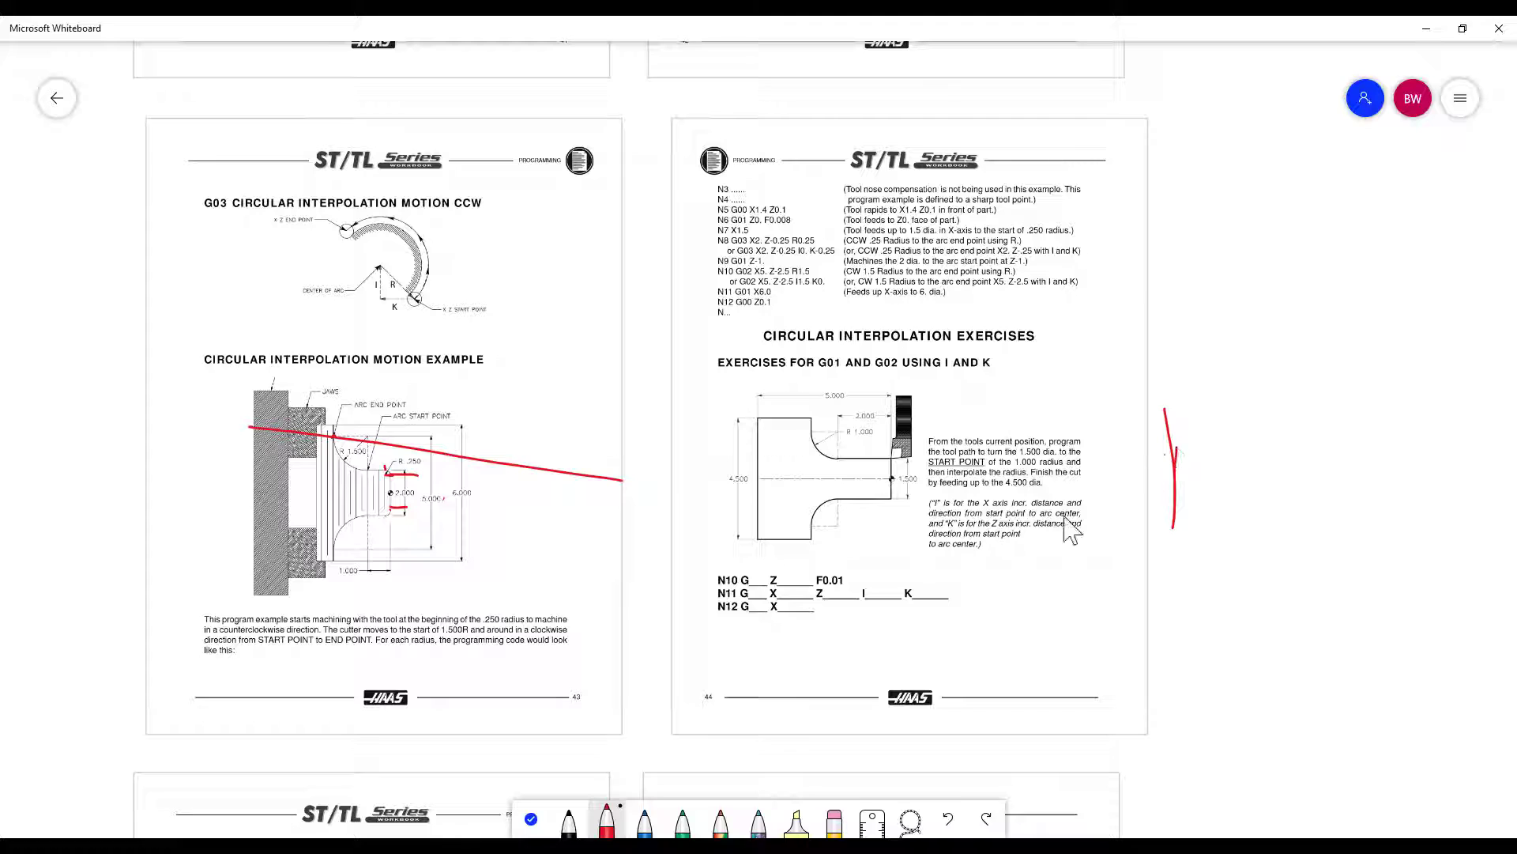
{"action": "left_click", "coordinate": [531, 818]}
- Erase the red stroke beside page 44 and all remaining red lines on page 43's circular interpolation motion example
{"action": "left_click", "coordinate": [643, 820]}
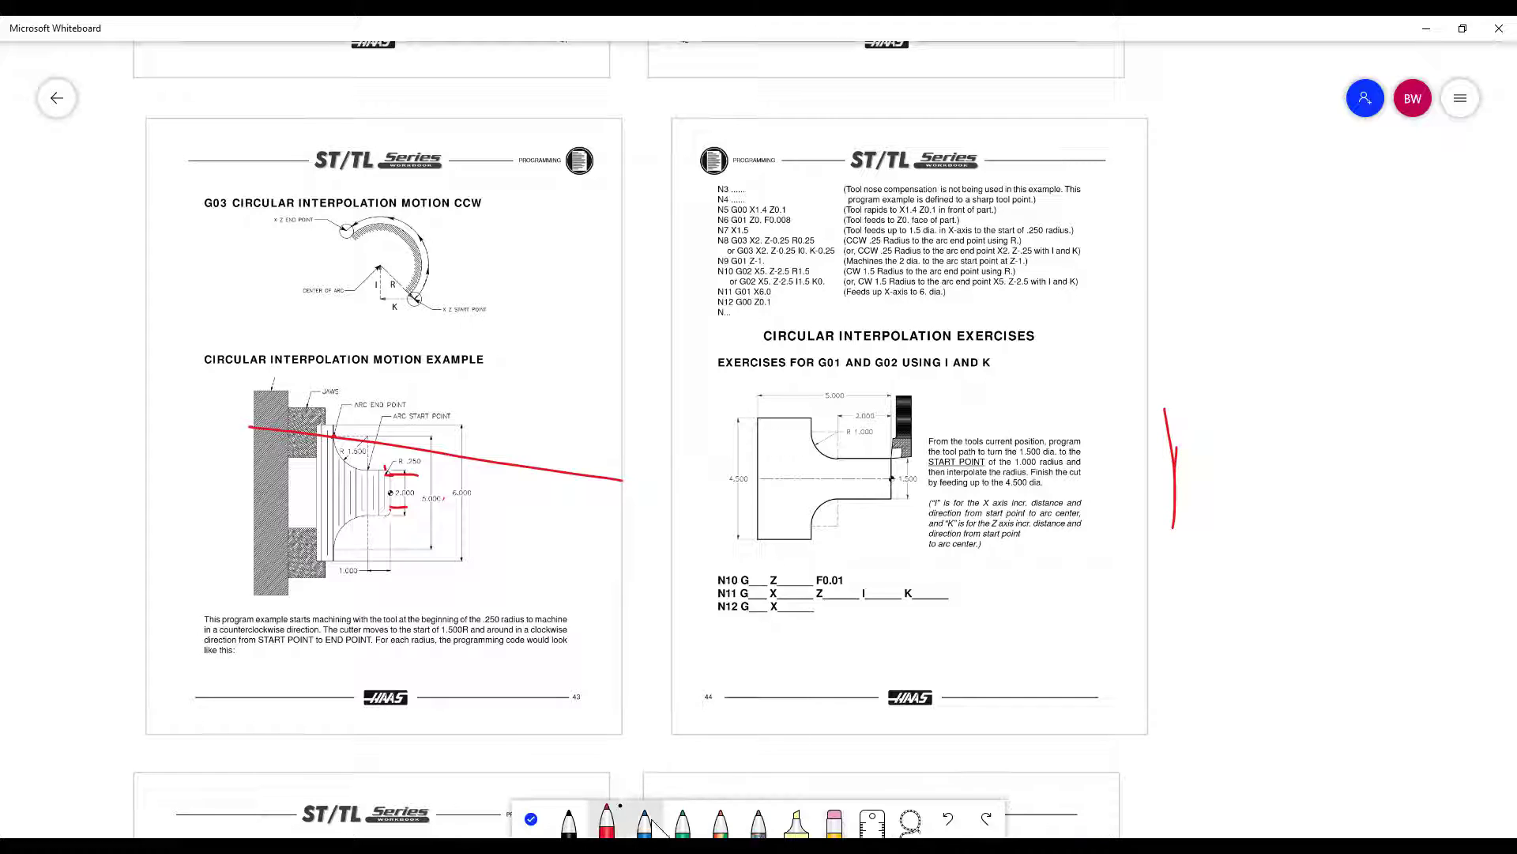
{"action": "left_click", "coordinate": [835, 821]}
{"action": "mouse_move", "coordinate": [1169, 427]}
{"action": "left_mouse_down"}
{"action": "mouse_move", "coordinate": [1166, 535]}
{"action": "mouse_move", "coordinate": [1172, 501]}
{"action": "left_mouse_up"}
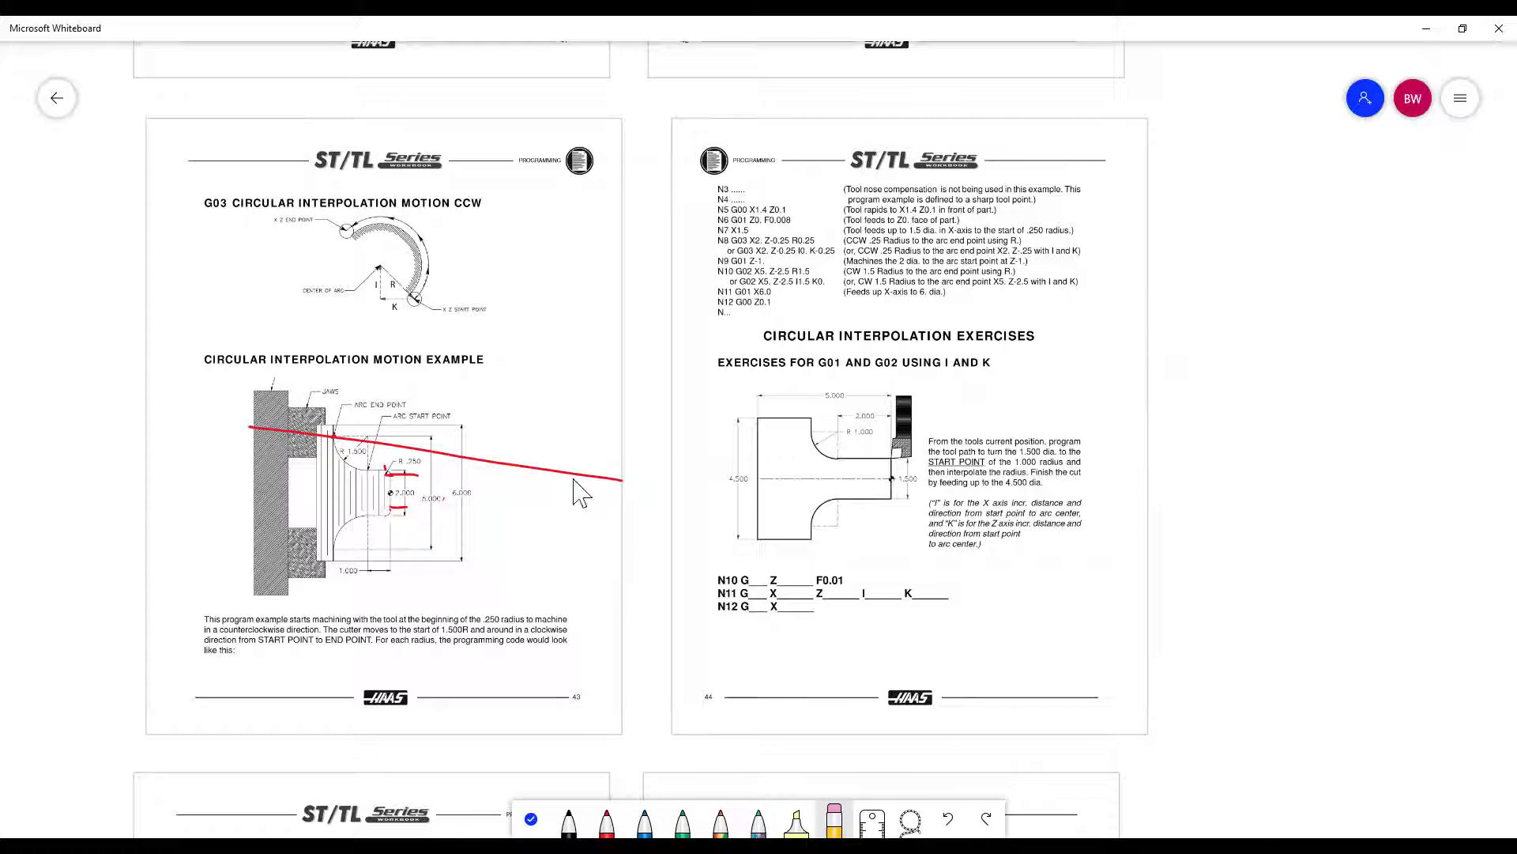
{"action": "left_click_drag", "start_coordinate": [623, 490], "coordinate": [260, 435]}
{"action": "mouse_move", "coordinate": [418, 472]}
{"action": "left_mouse_down"}
{"action": "mouse_move", "coordinate": [395, 506]}
{"action": "mouse_move", "coordinate": [407, 521]}
{"action": "mouse_move", "coordinate": [392, 517]}
{"action": "left_mouse_up"}
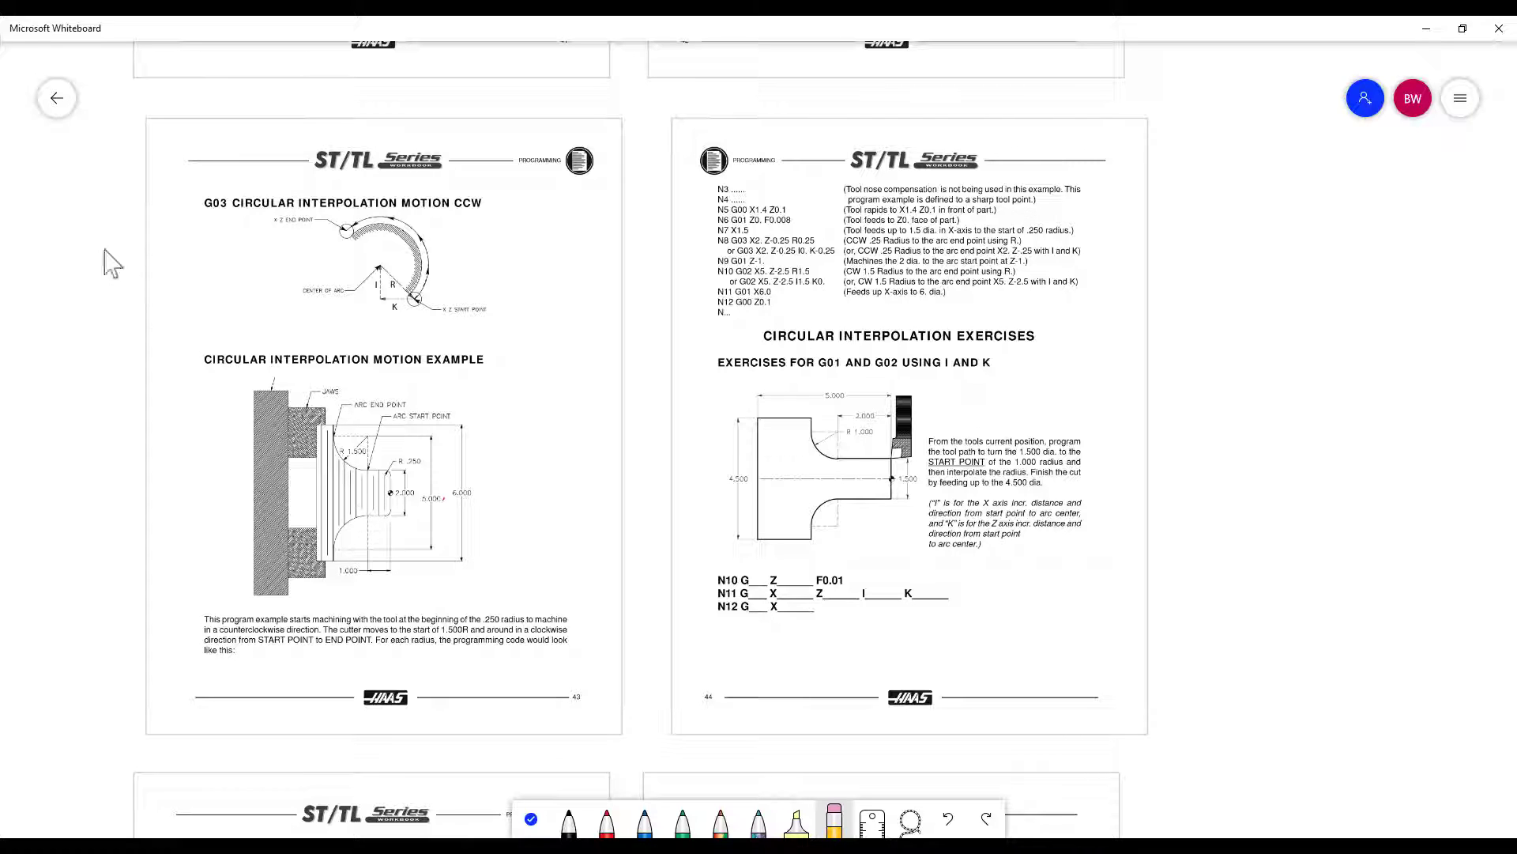
- Bring up the Mystery Radii drawing and draw short red lines outward from the small end face where its corner radii meet it
{"action": "key", "text": "ctrl+v"}
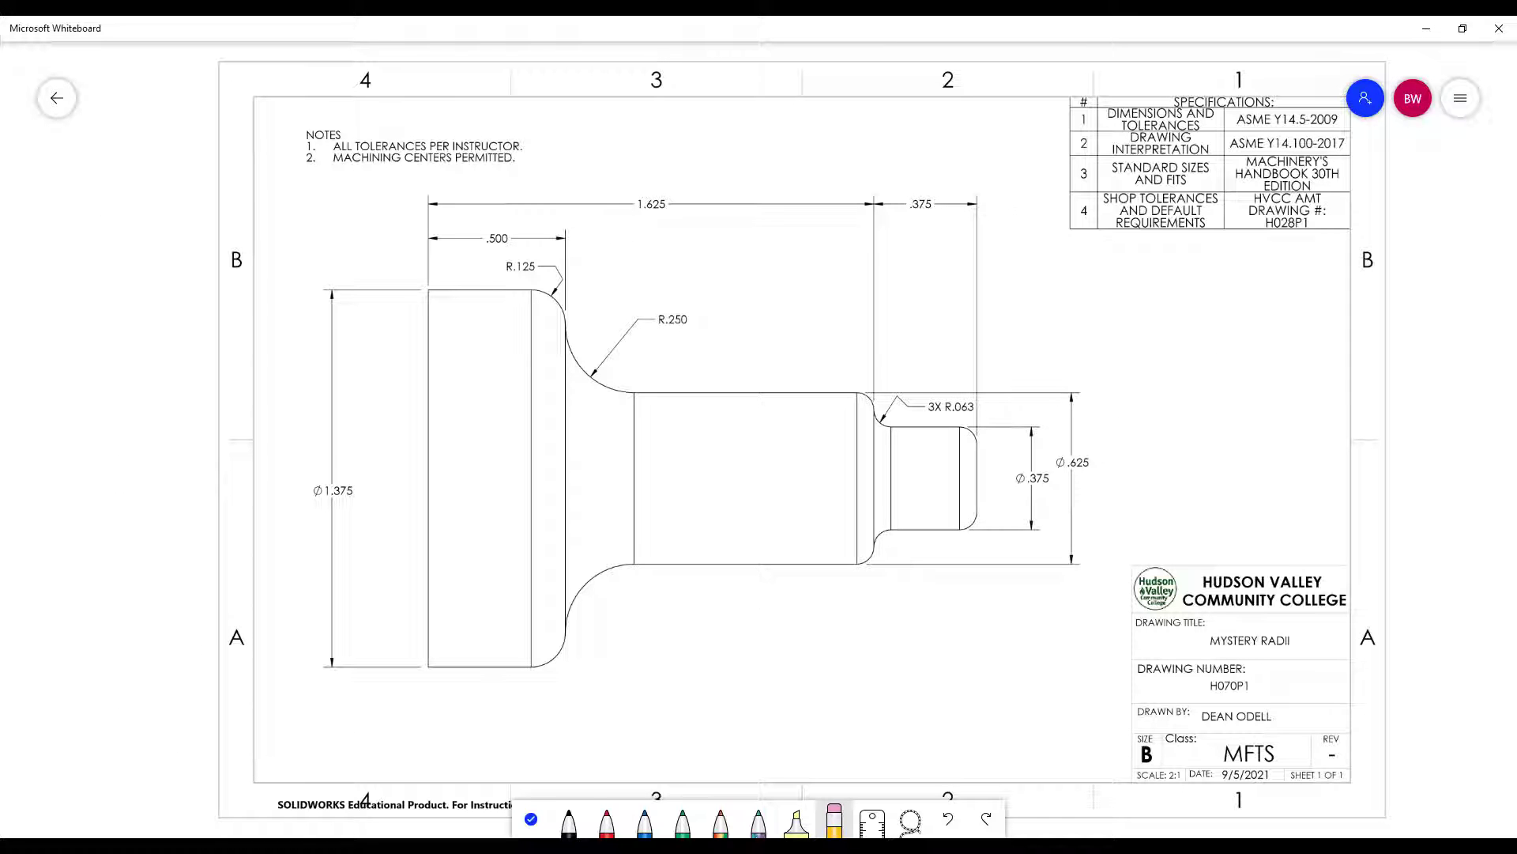
{"action": "left_click", "coordinate": [578, 813]}
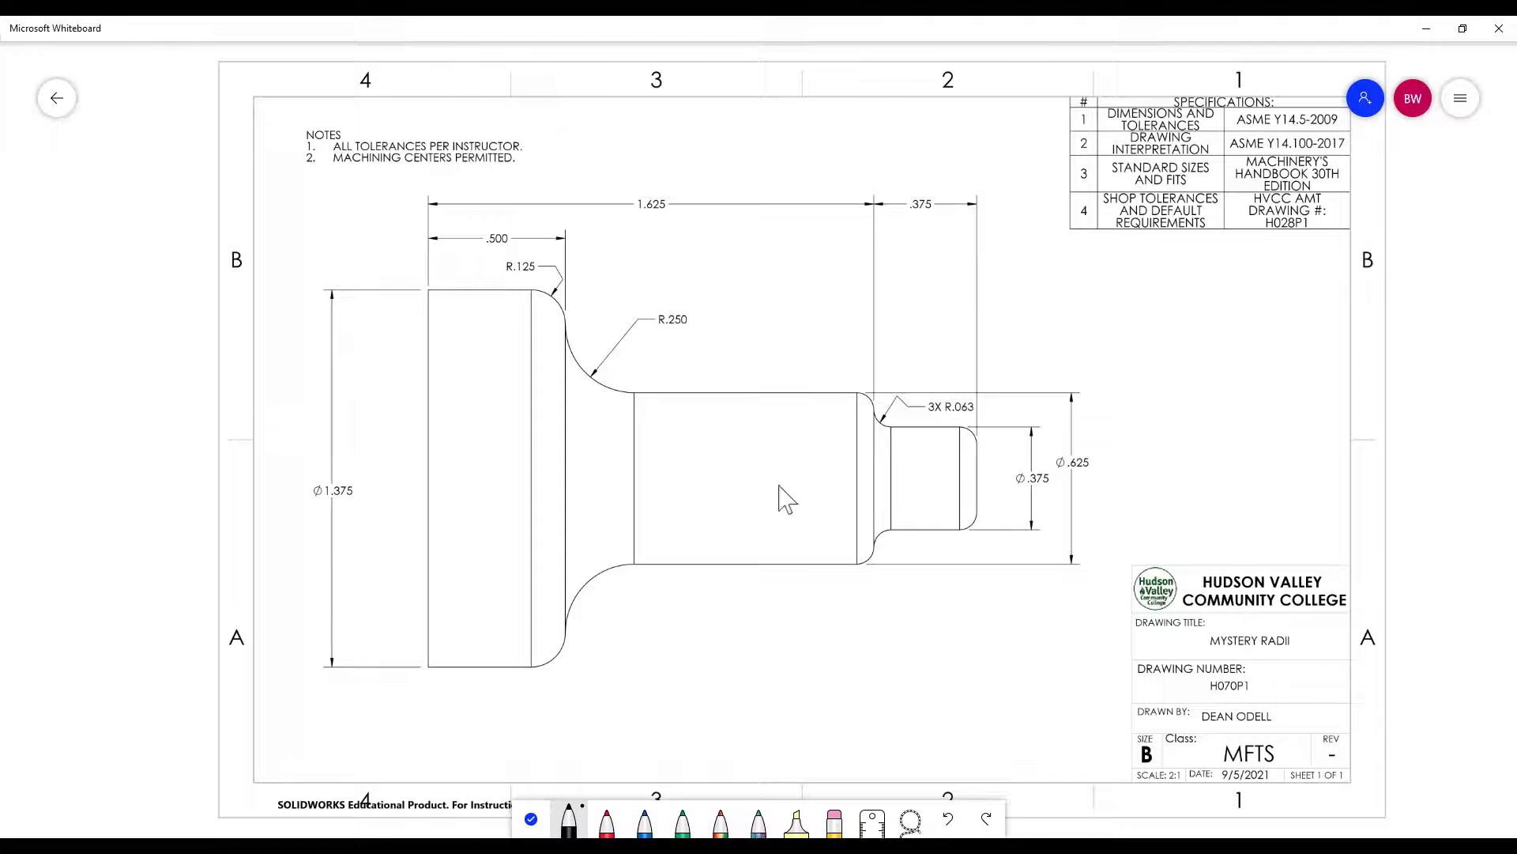
{"action": "scroll", "coordinate": [1056, 474], "scroll_direction": "up", "scroll_amount": 6, "text": "ctrl"}
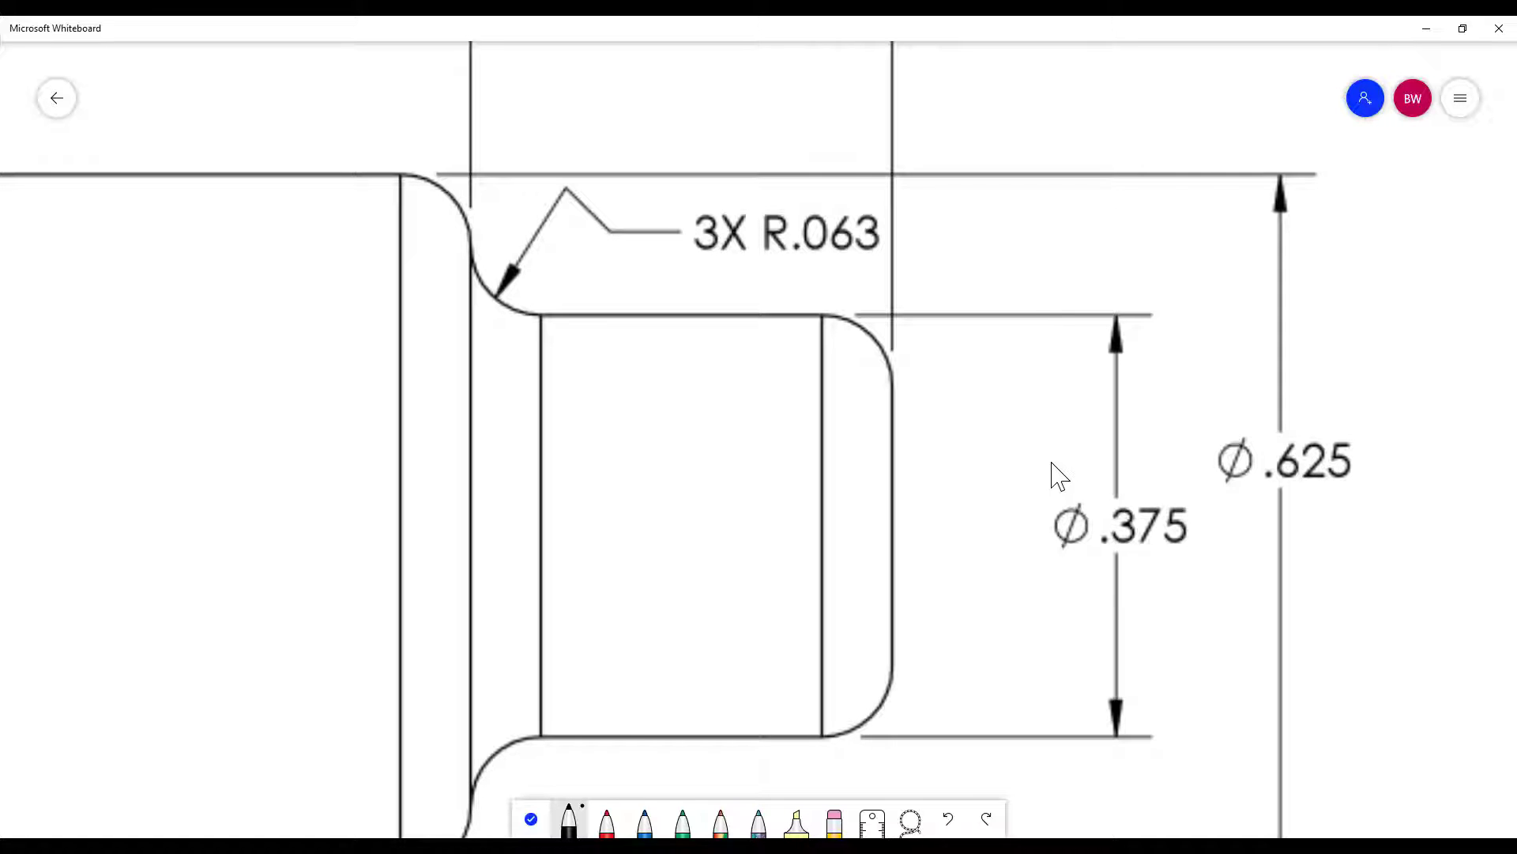
{"action": "left_click", "coordinate": [607, 822]}
{"action": "left_click_drag", "start_coordinate": [895, 379], "coordinate": [970, 378]}
{"action": "left_click_drag", "start_coordinate": [890, 673], "coordinate": [970, 673]}
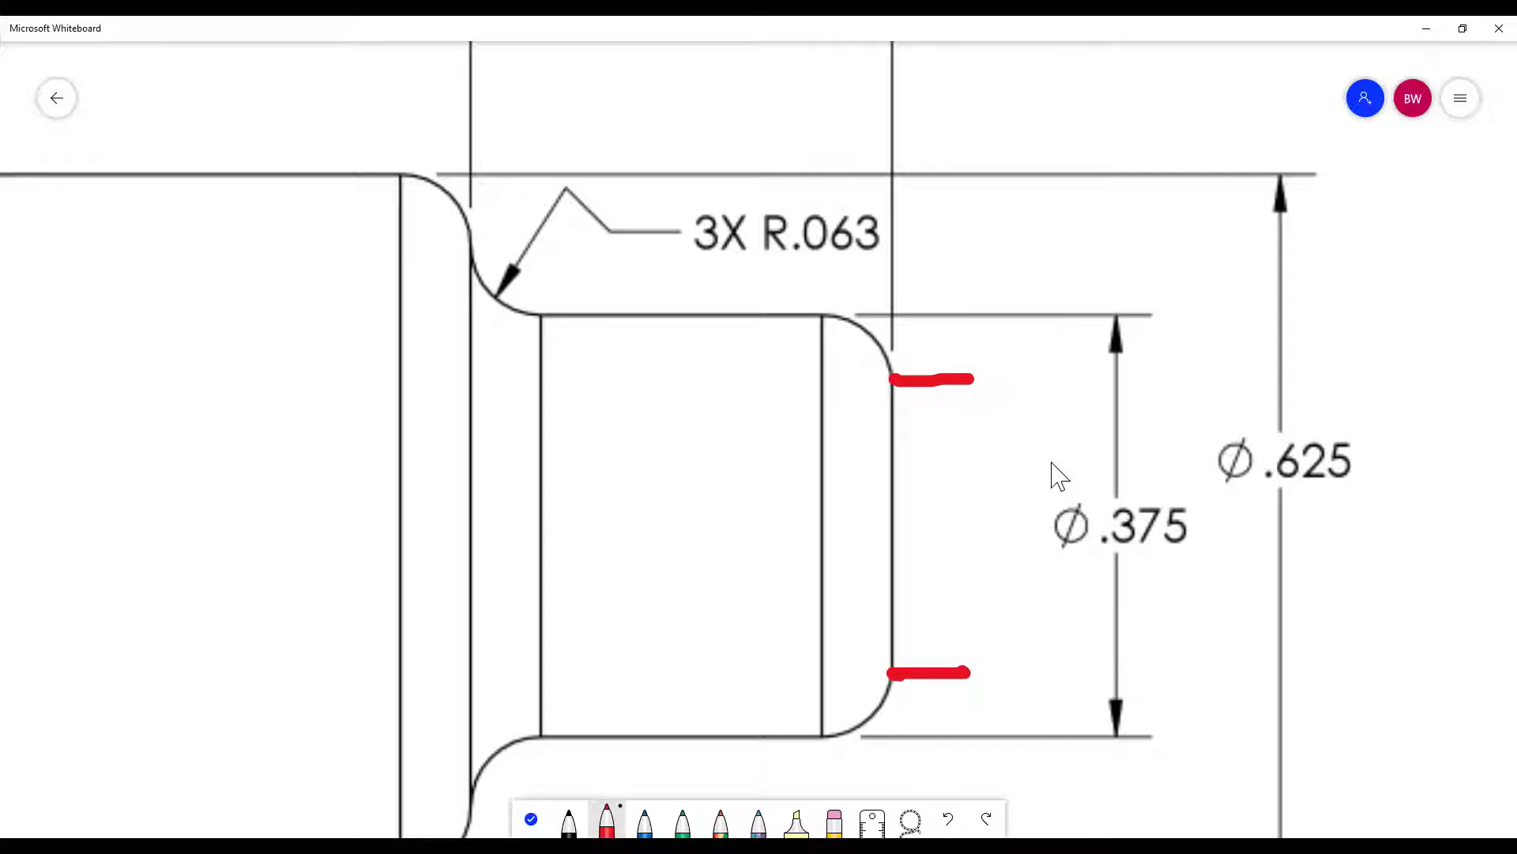
- Extend the upper face mark inward in red and mark the end points of the .063 fillet on the shoulder
{"action": "left_click_drag", "start_coordinate": [891, 380], "coordinate": [848, 383]}
{"action": "mouse_move", "coordinate": [543, 322]}
{"action": "left_mouse_down"}
{"action": "mouse_move", "coordinate": [547, 251]}
{"action": "mouse_move", "coordinate": [474, 241]}
{"action": "mouse_move", "coordinate": [505, 238]}
{"action": "left_mouse_up"}
{"action": "left_click_drag", "start_coordinate": [472, 787], "coordinate": [525, 792]}
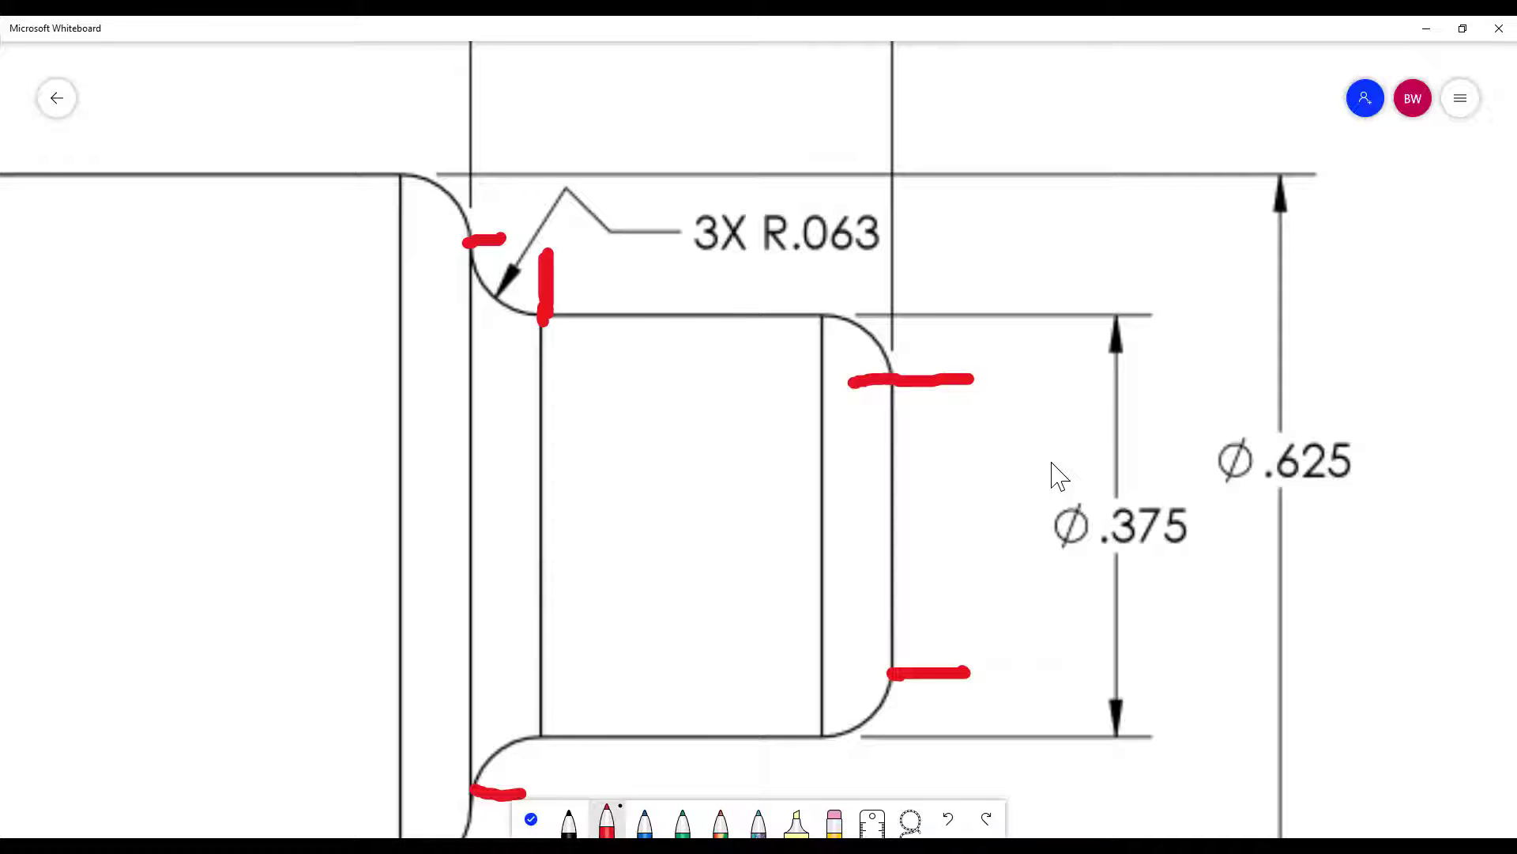
- Circle the .625 and .375 diameters in red and underline the R.063 callout
{"action": "mouse_move", "coordinate": [1296, 365]}
{"action": "left_mouse_down"}
{"action": "mouse_move", "coordinate": [1245, 386]}
{"action": "mouse_move", "coordinate": [1273, 364]}
{"action": "left_mouse_up"}
{"action": "mouse_move", "coordinate": [1128, 484]}
{"action": "left_mouse_down"}
{"action": "mouse_move", "coordinate": [1074, 562]}
{"action": "mouse_move", "coordinate": [1094, 460]}
{"action": "left_mouse_up"}
{"action": "left_click_drag", "start_coordinate": [757, 257], "coordinate": [904, 245]}
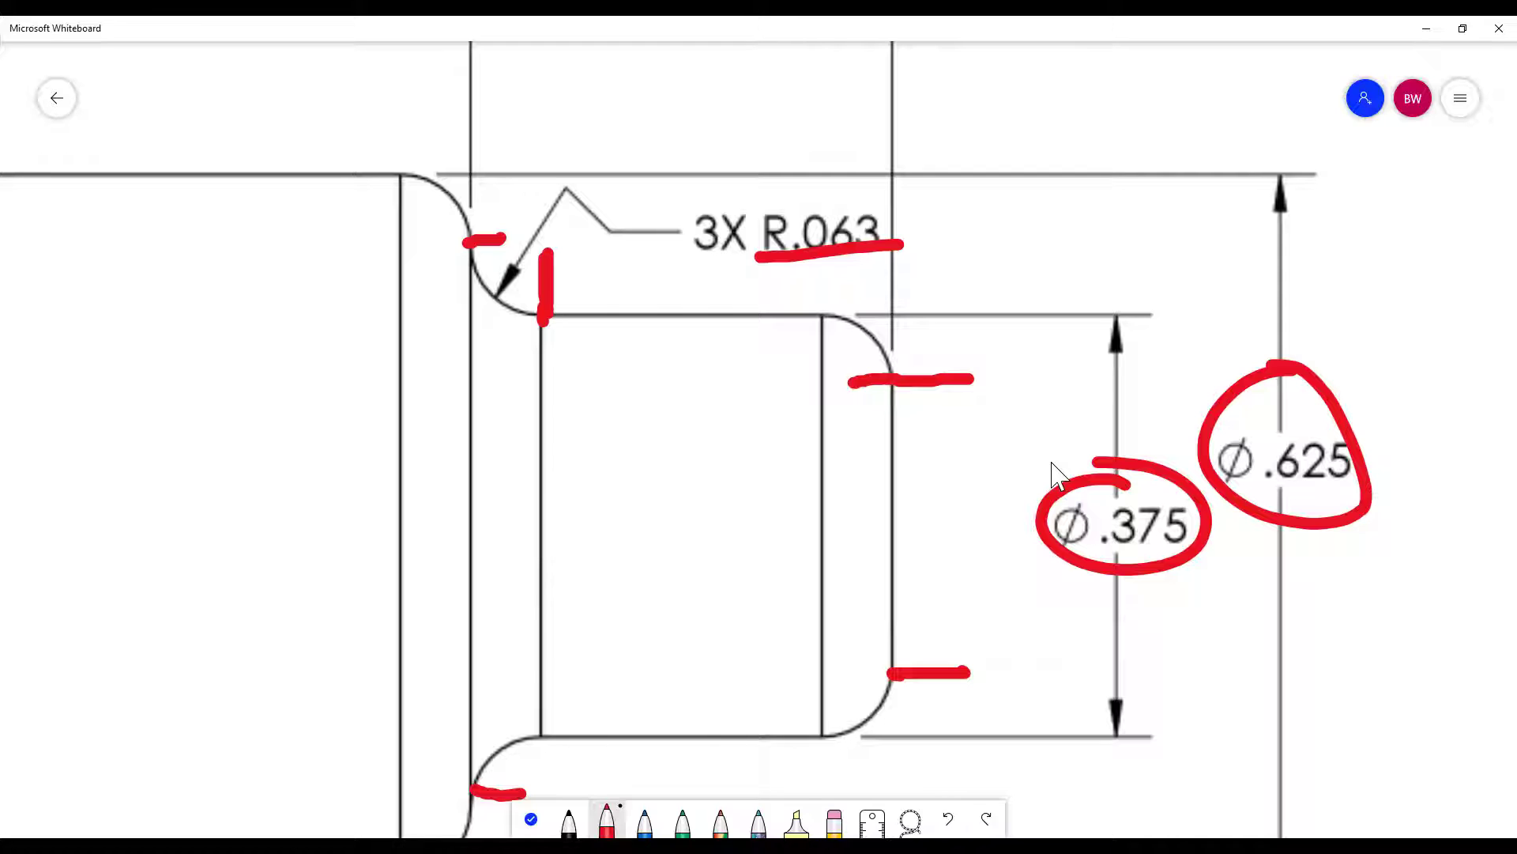
- Underline the .375 diameter in red and go over the radius tangent marks on the face and shoulder again
{"action": "left_click_drag", "start_coordinate": [1080, 541], "coordinate": [1206, 563]}
{"action": "mouse_move", "coordinate": [901, 371]}
{"action": "left_mouse_down"}
{"action": "mouse_move", "coordinate": [885, 385]}
{"action": "mouse_move", "coordinate": [986, 385]}
{"action": "left_mouse_up"}
{"action": "left_click_drag", "start_coordinate": [885, 666], "coordinate": [975, 659]}
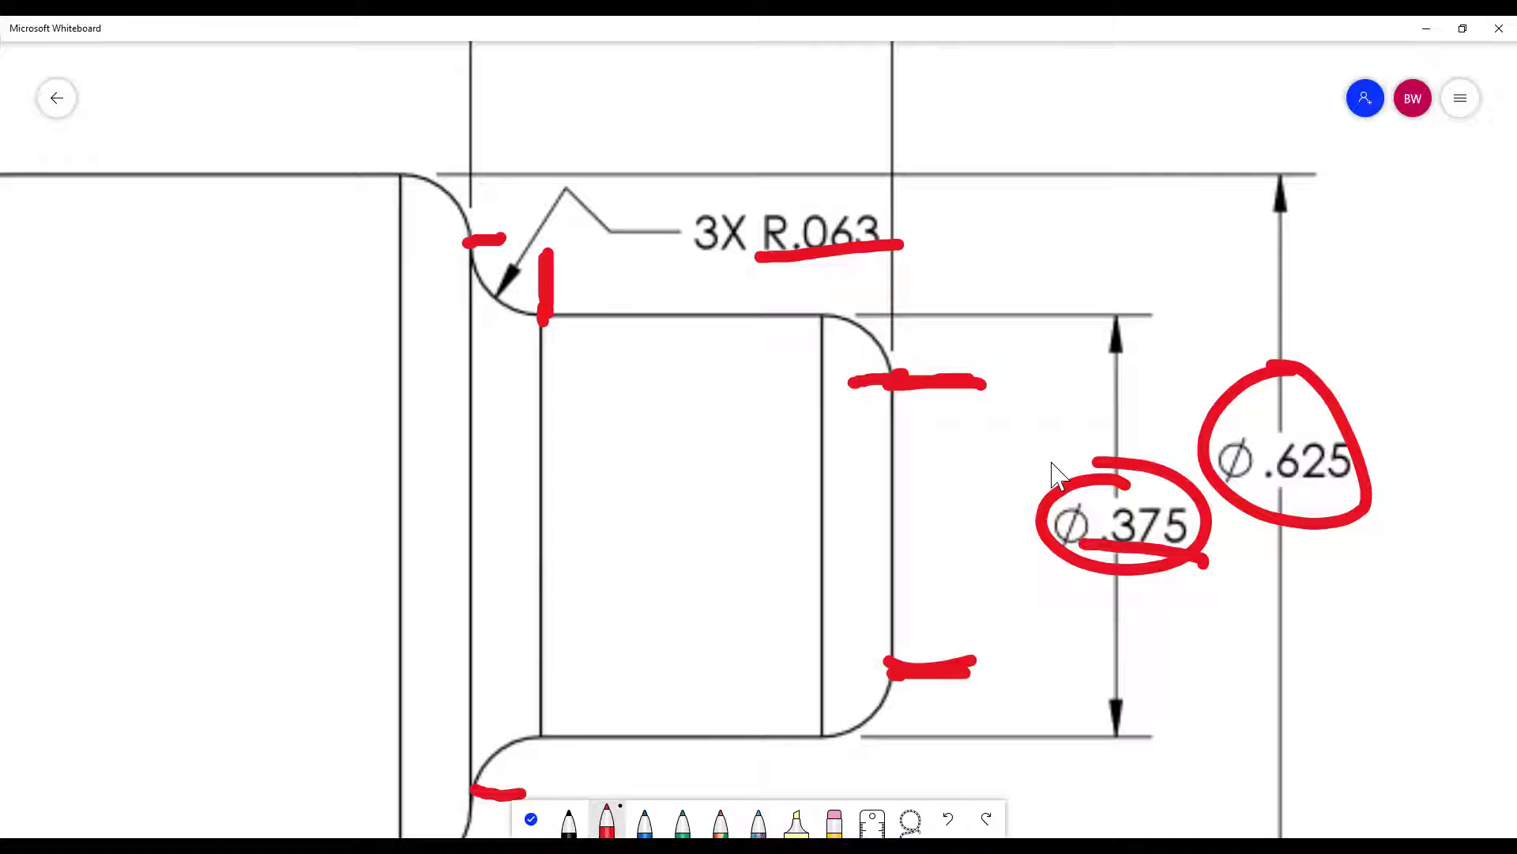
{"action": "mouse_move", "coordinate": [468, 244]}
{"action": "left_mouse_down"}
{"action": "mouse_move", "coordinate": [517, 245]}
{"action": "mouse_move", "coordinate": [478, 252]}
{"action": "left_mouse_up"}
- Sketch the facing pass at the small end in red and trace the tool path along the upper profile to the 1.375 diameter
{"action": "scroll", "coordinate": [644, 400], "scroll_direction": "down", "scroll_amount": 5, "text": "ctrl"}
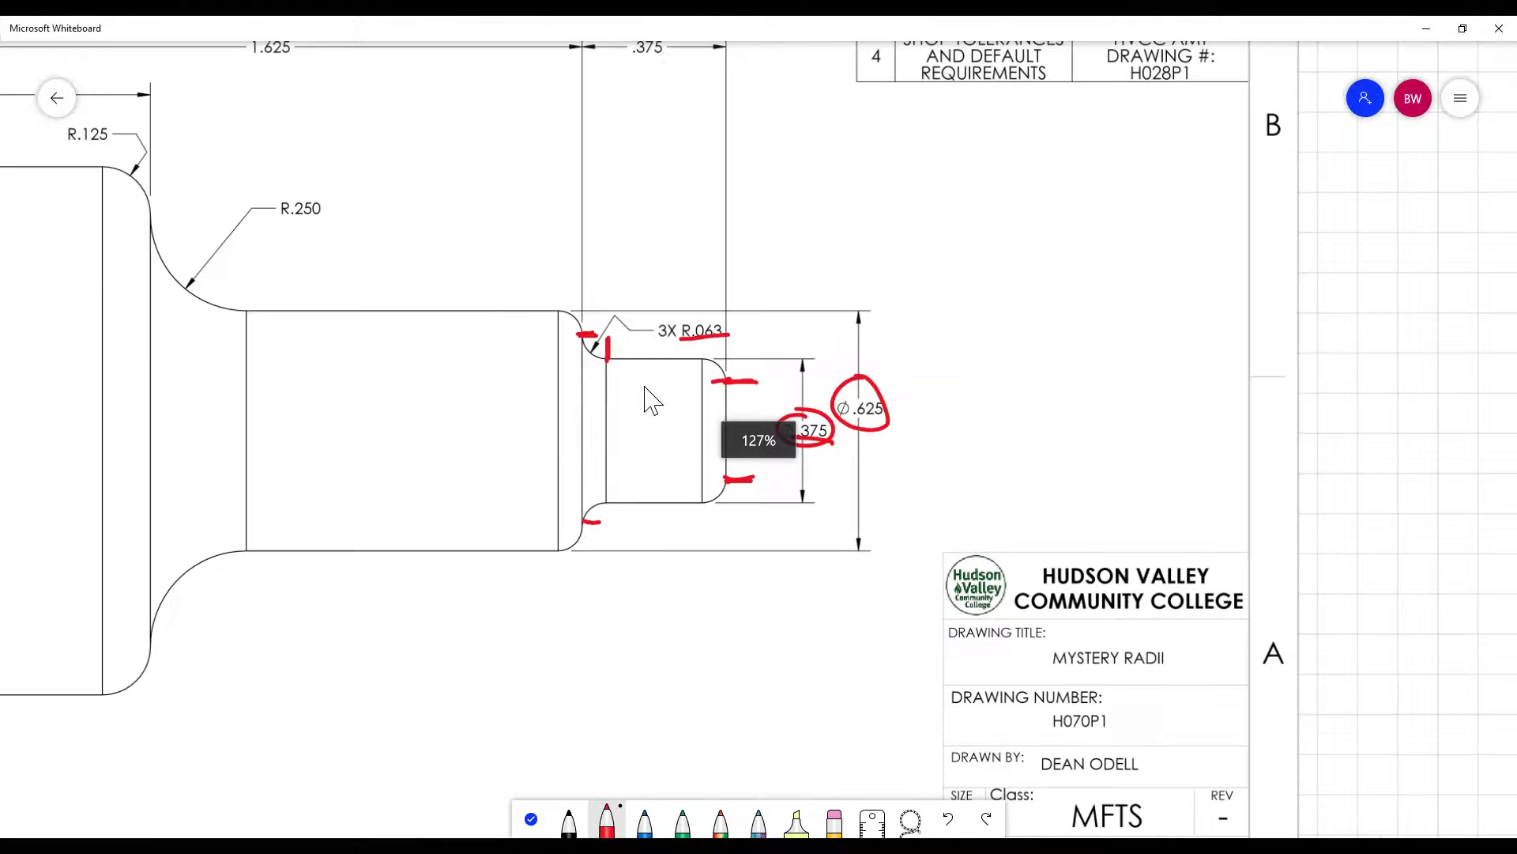
{"action": "left_click_drag", "start_coordinate": [844, 191], "coordinate": [793, 301]}
{"action": "mouse_move", "coordinate": [742, 164]}
{"action": "left_mouse_down"}
{"action": "mouse_move", "coordinate": [722, 533]}
{"action": "mouse_move", "coordinate": [764, 159]}
{"action": "mouse_move", "coordinate": [764, 387]}
{"action": "mouse_move", "coordinate": [474, 302]}
{"action": "mouse_move", "coordinate": [198, 281]}
{"action": "mouse_move", "coordinate": [67, 170]}
{"action": "left_mouse_up"}
{"action": "scroll", "coordinate": [627, 383], "scroll_direction": "down", "scroll_amount": 4, "text": "ctrl"}
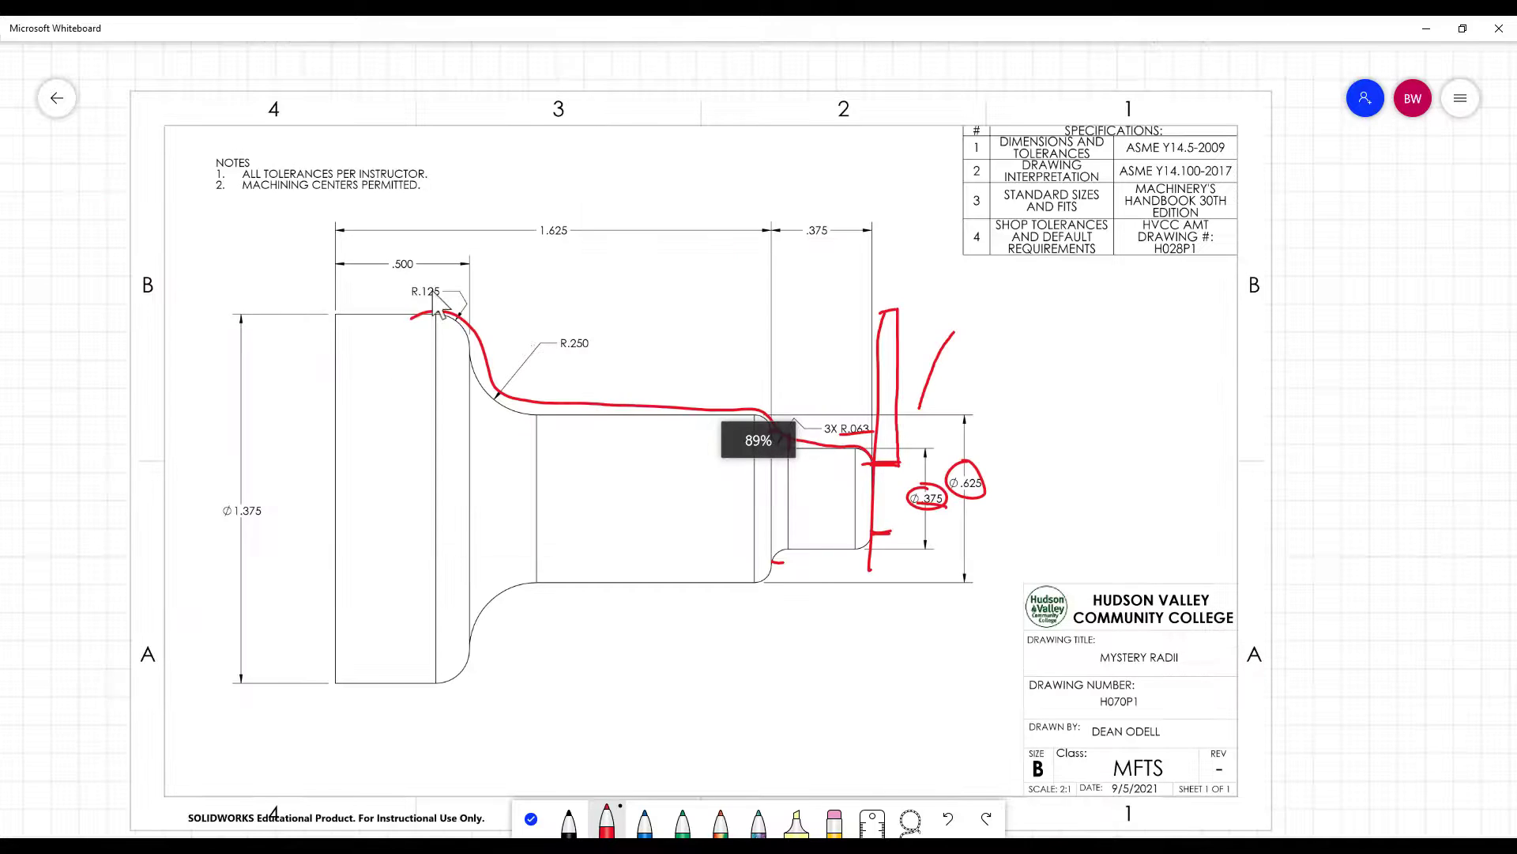
{"action": "scroll", "coordinate": [403, 289], "scroll_direction": "up", "scroll_amount": 3, "text": "ctrl"}
{"action": "left_click_drag", "start_coordinate": [451, 306], "coordinate": [132, 307]}
{"action": "mouse_move", "coordinate": [240, 169]}
{"action": "left_mouse_down"}
{"action": "mouse_move", "coordinate": [241, 302]}
{"action": "mouse_move", "coordinate": [282, 230]}
{"action": "mouse_move", "coordinate": [280, 180]}
{"action": "left_mouse_up"}
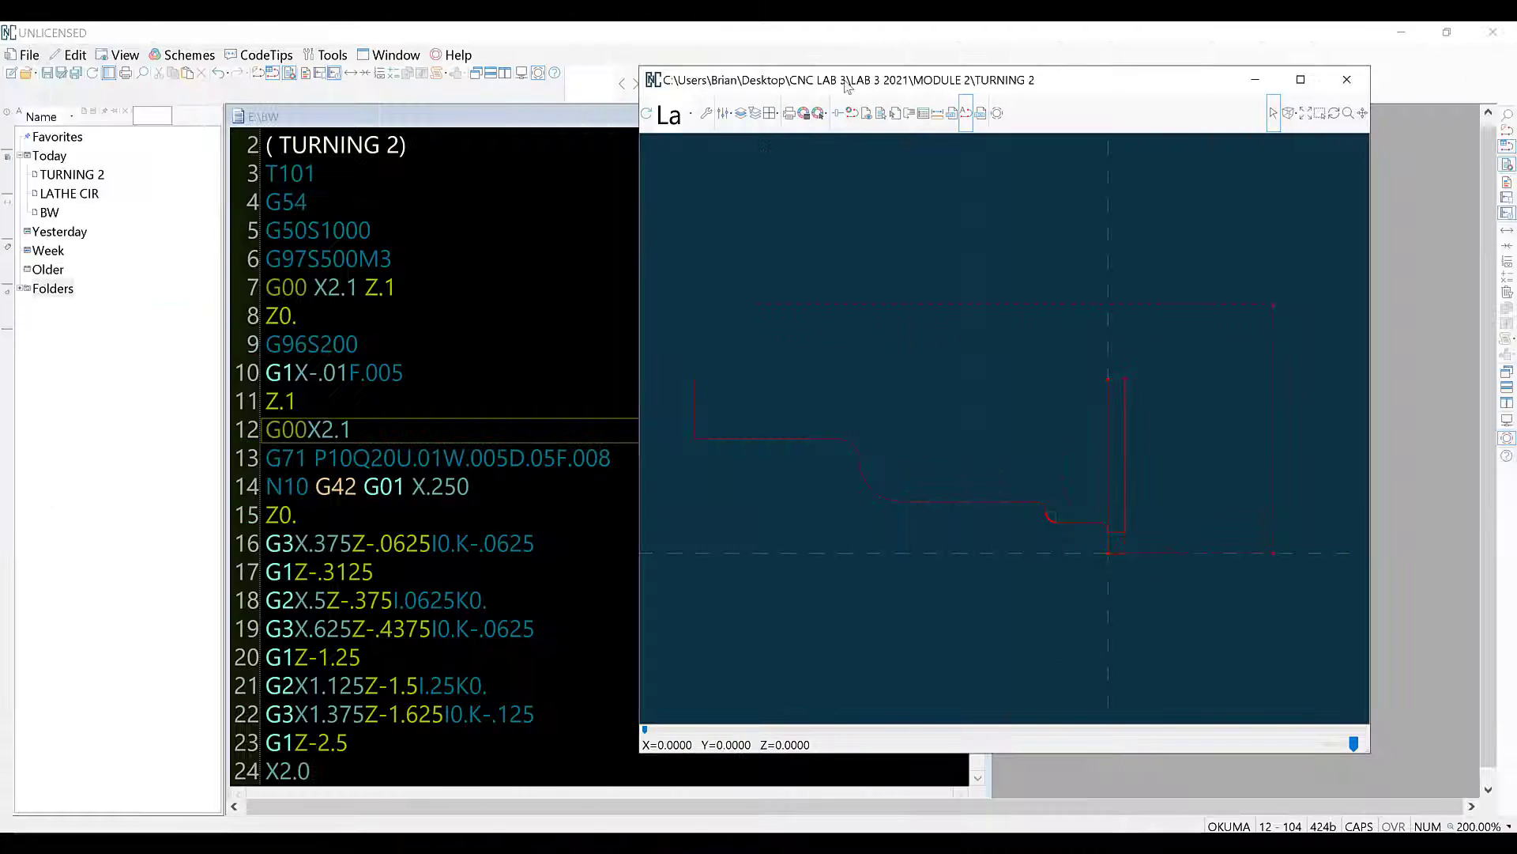
- Move the backplot window clear of the code and step through the setup blocks from T101 to the Z0. line
{"action": "left_click_drag", "start_coordinate": [844, 83], "coordinate": [950, 110]}
{"action": "left_click", "coordinate": [308, 202]}
{"action": "left_click", "coordinate": [317, 174]}
{"action": "key", "text": "Down"}
{"action": "key", "text": "Down"}
{"action": "key", "text": "Down"}
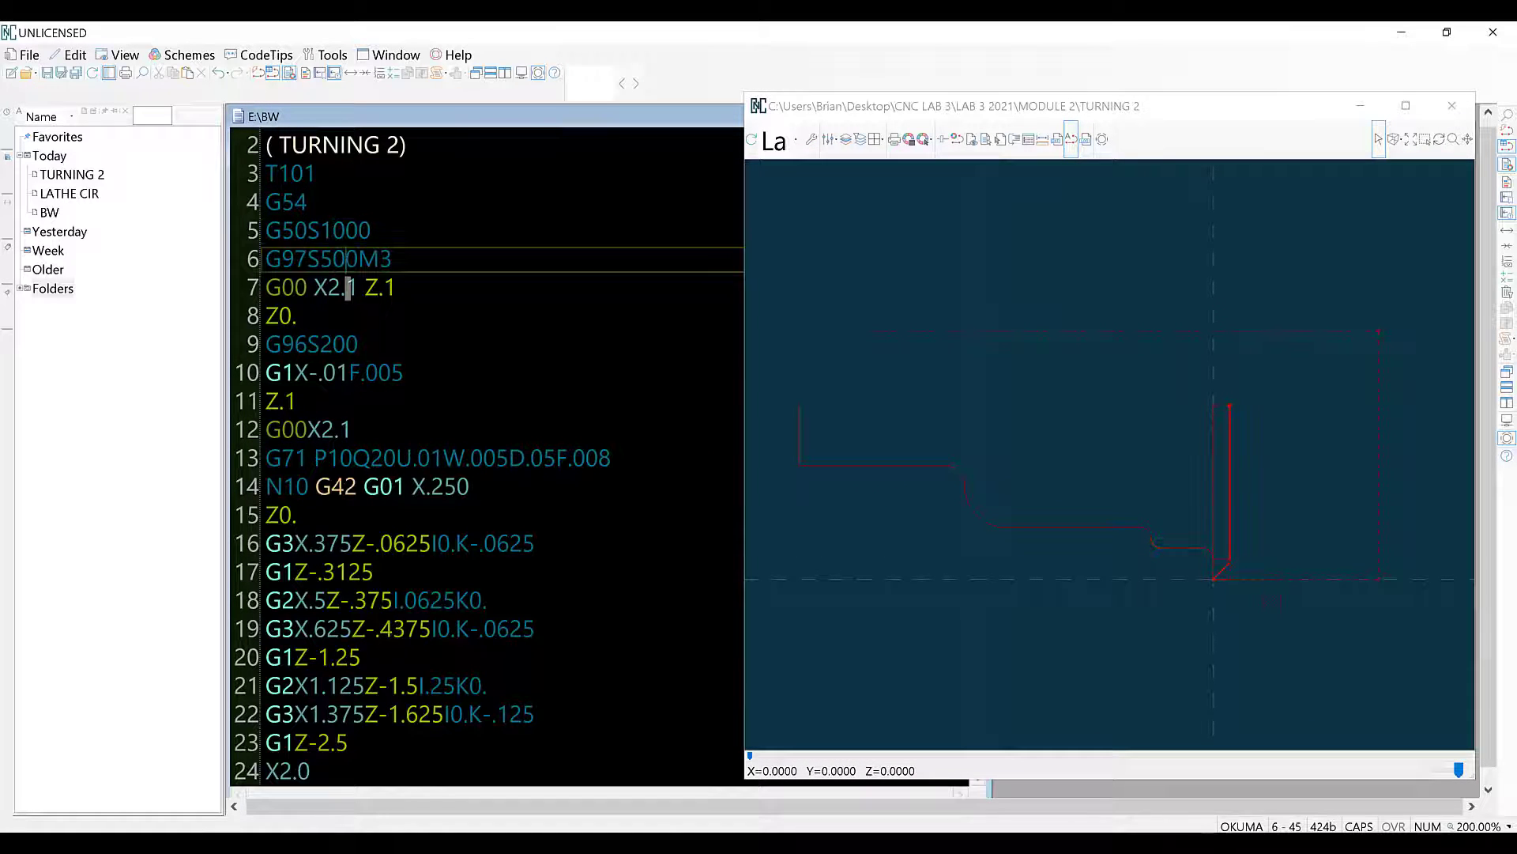
{"action": "key", "text": "Down"}
{"action": "key", "text": "Down"}
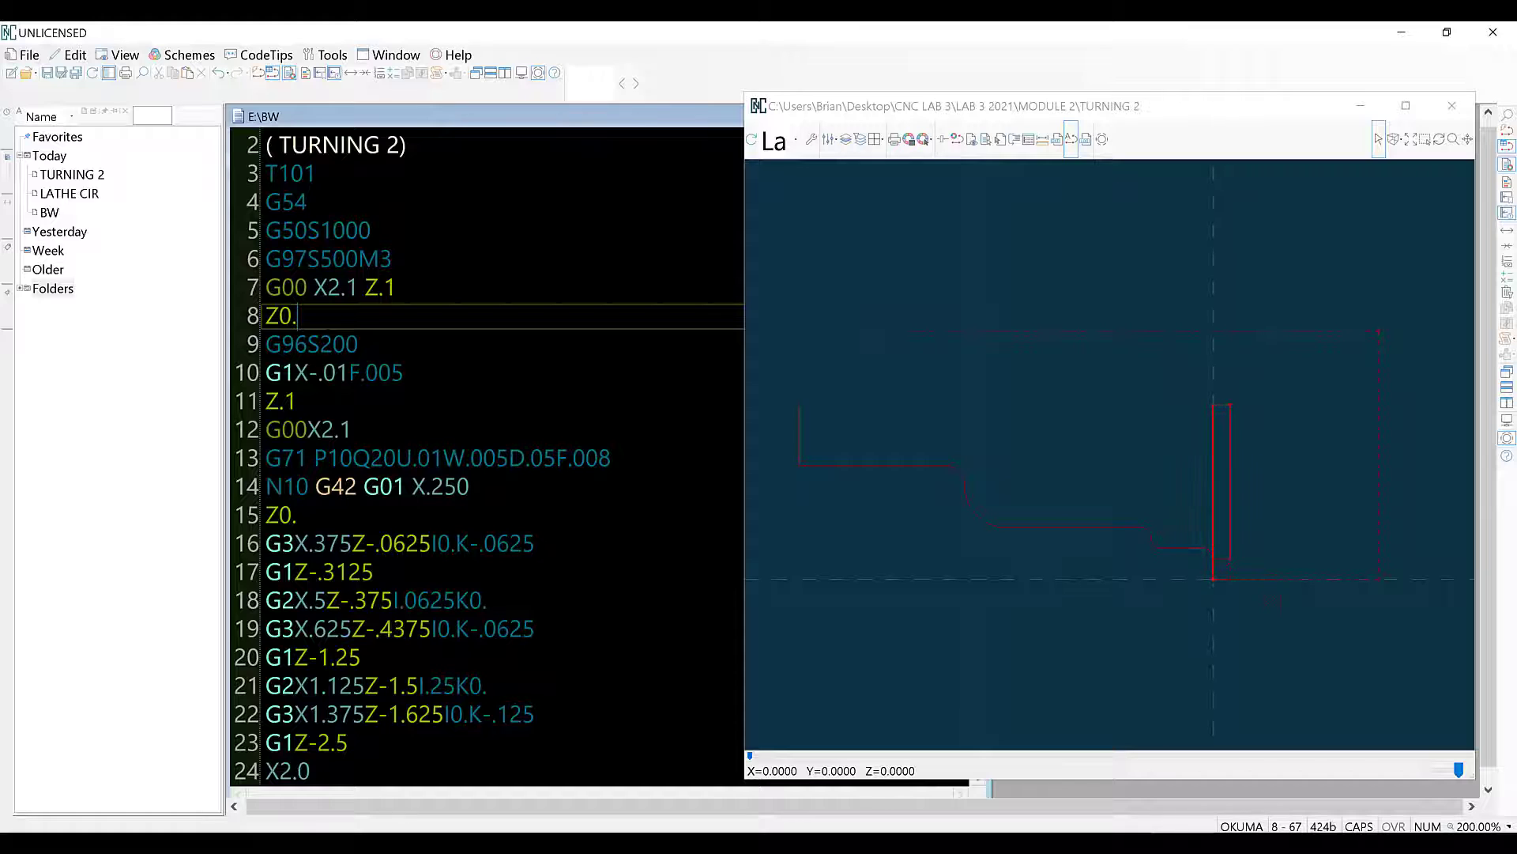
- Step through the facing blocks from G96S200 to the G00X2.1 retract while checking them on the backplot
{"action": "key", "text": "Down"}
{"action": "key", "text": "Down"}
{"action": "key", "text": "Up"}
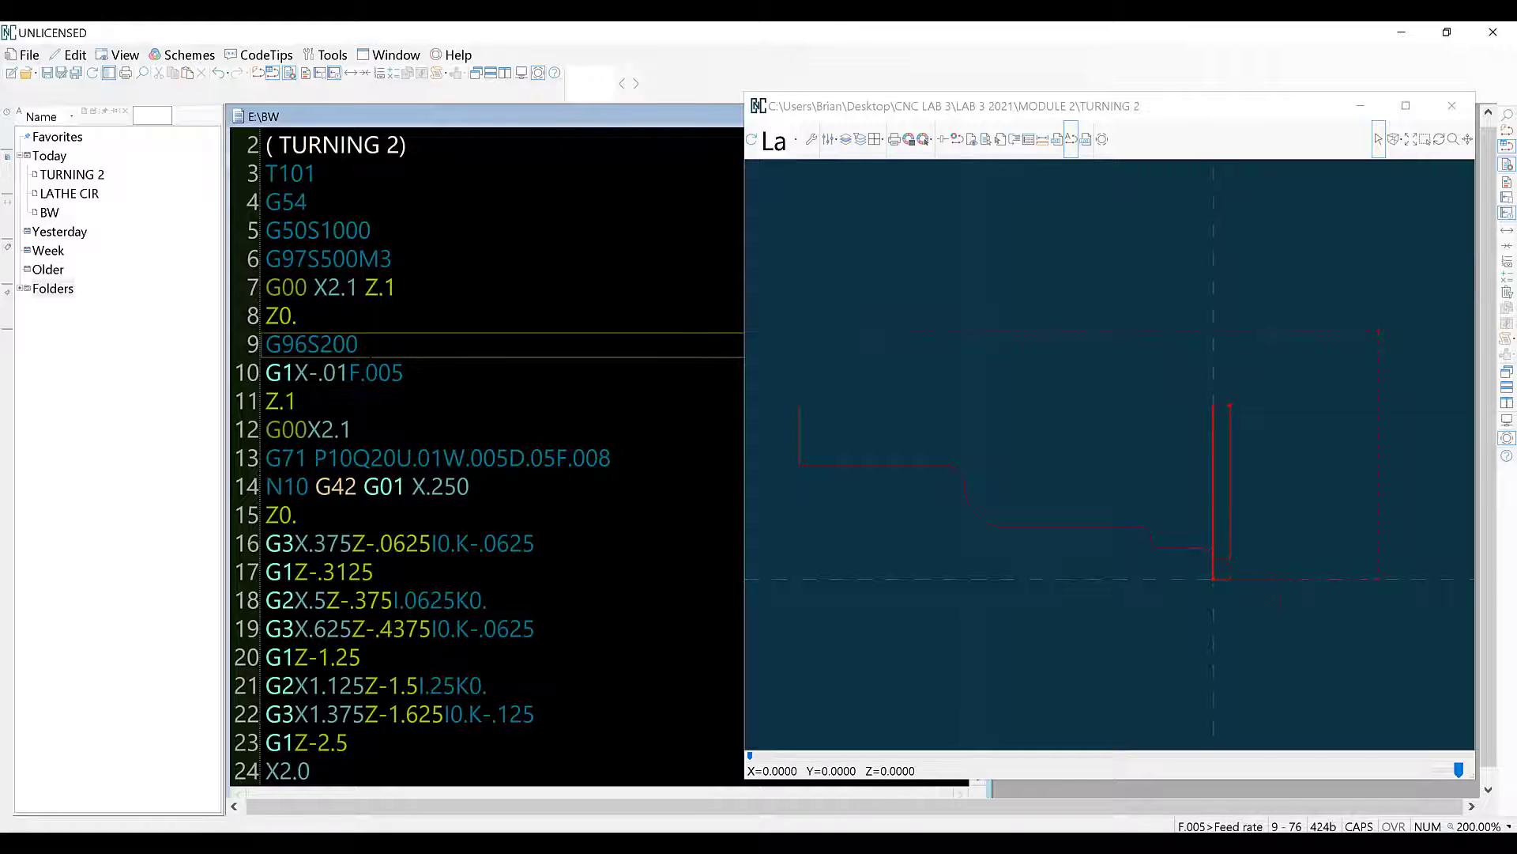
{"action": "key", "text": "Down"}
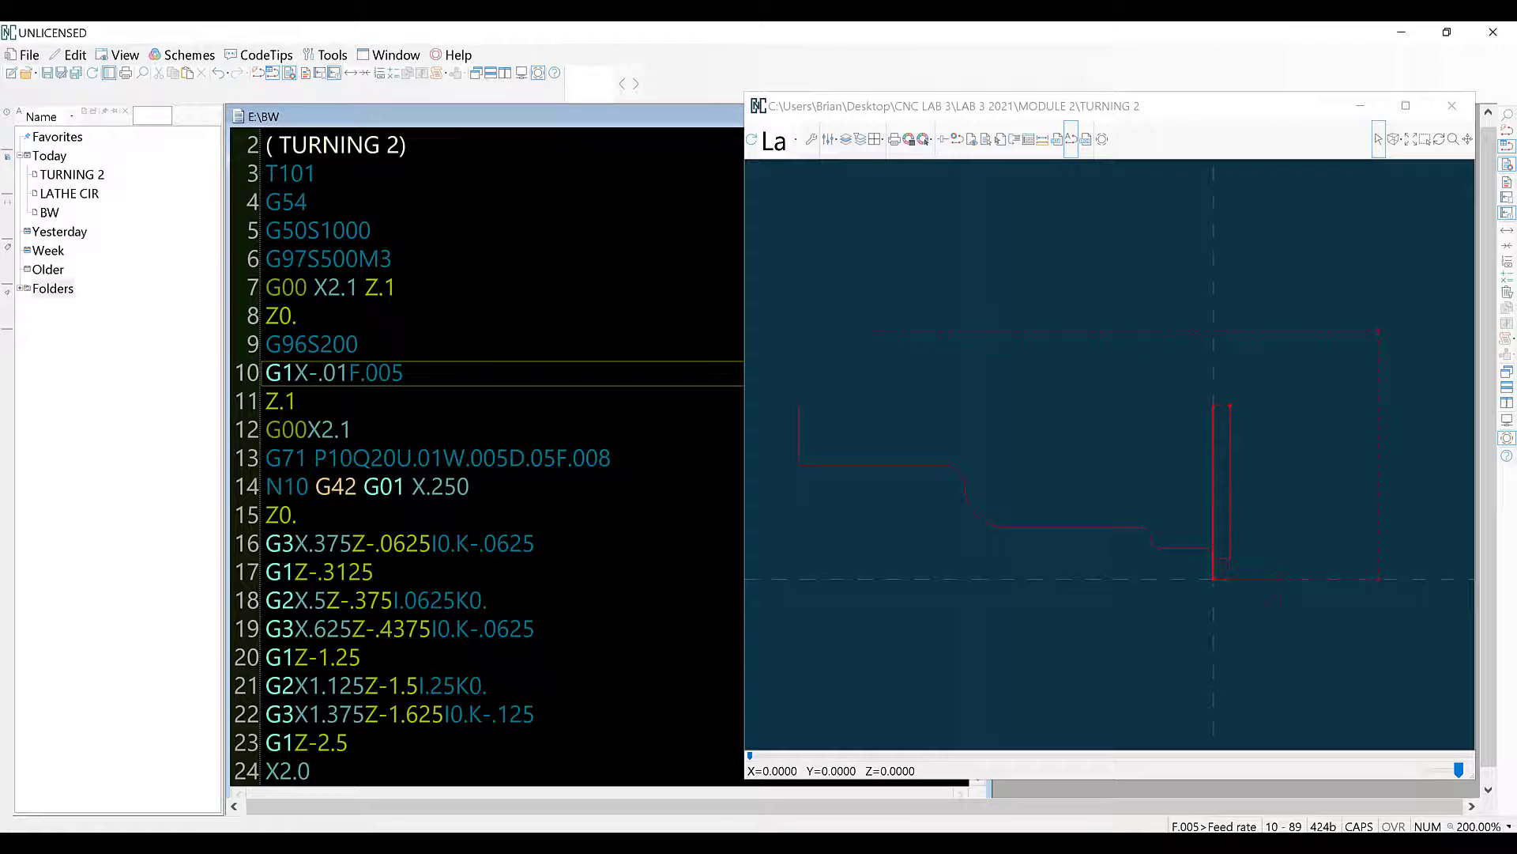
{"action": "key", "text": "Down"}
{"action": "key", "text": "Down"}
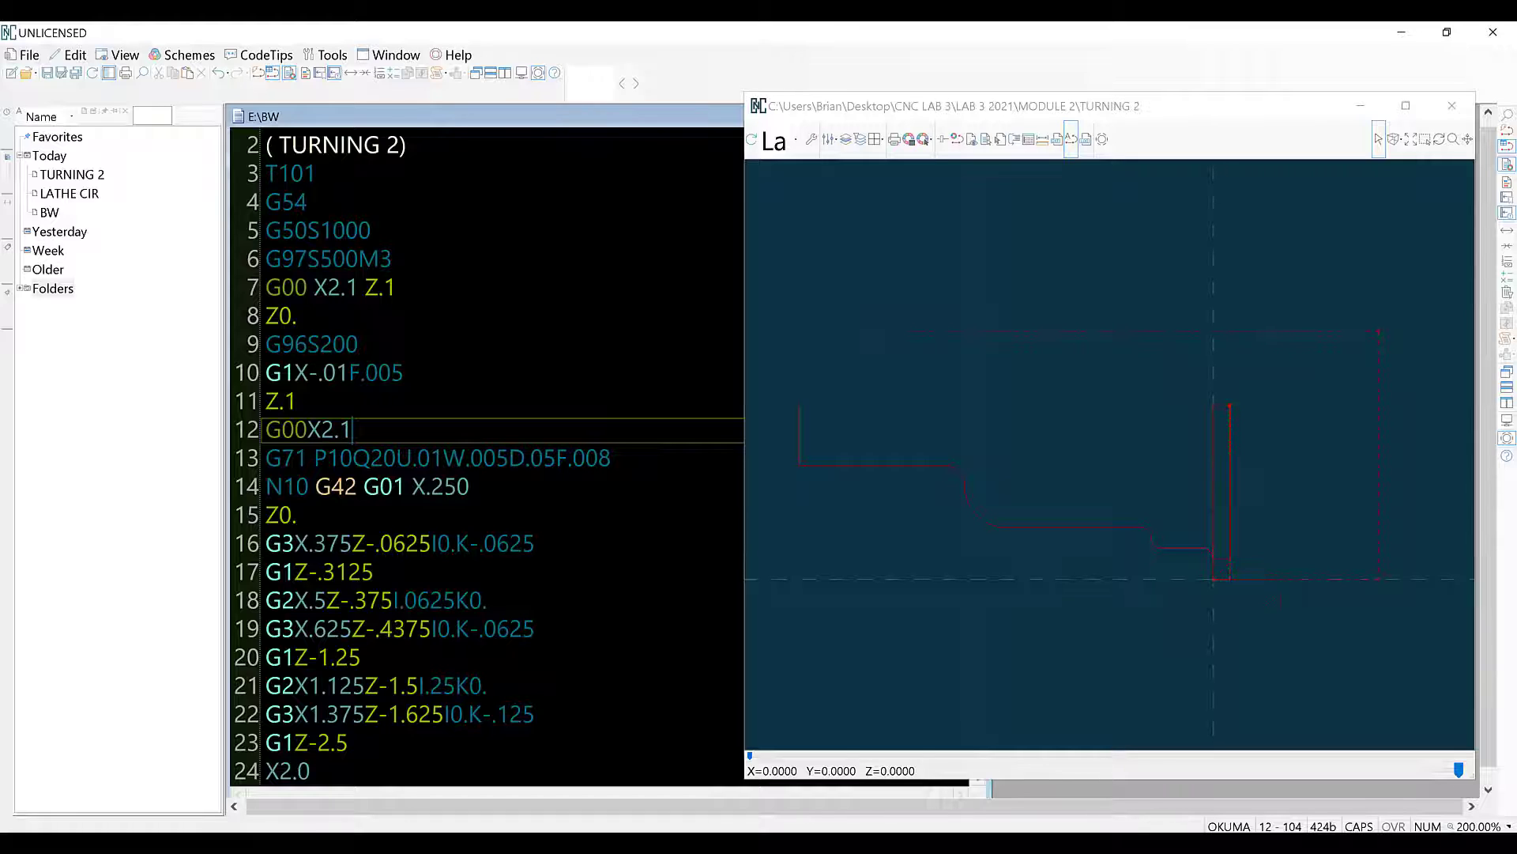
- Remove the space between G71 and P10 in the roughing cycle block
{"action": "scroll", "coordinate": [486, 455], "scroll_direction": "down", "scroll_amount": 2}
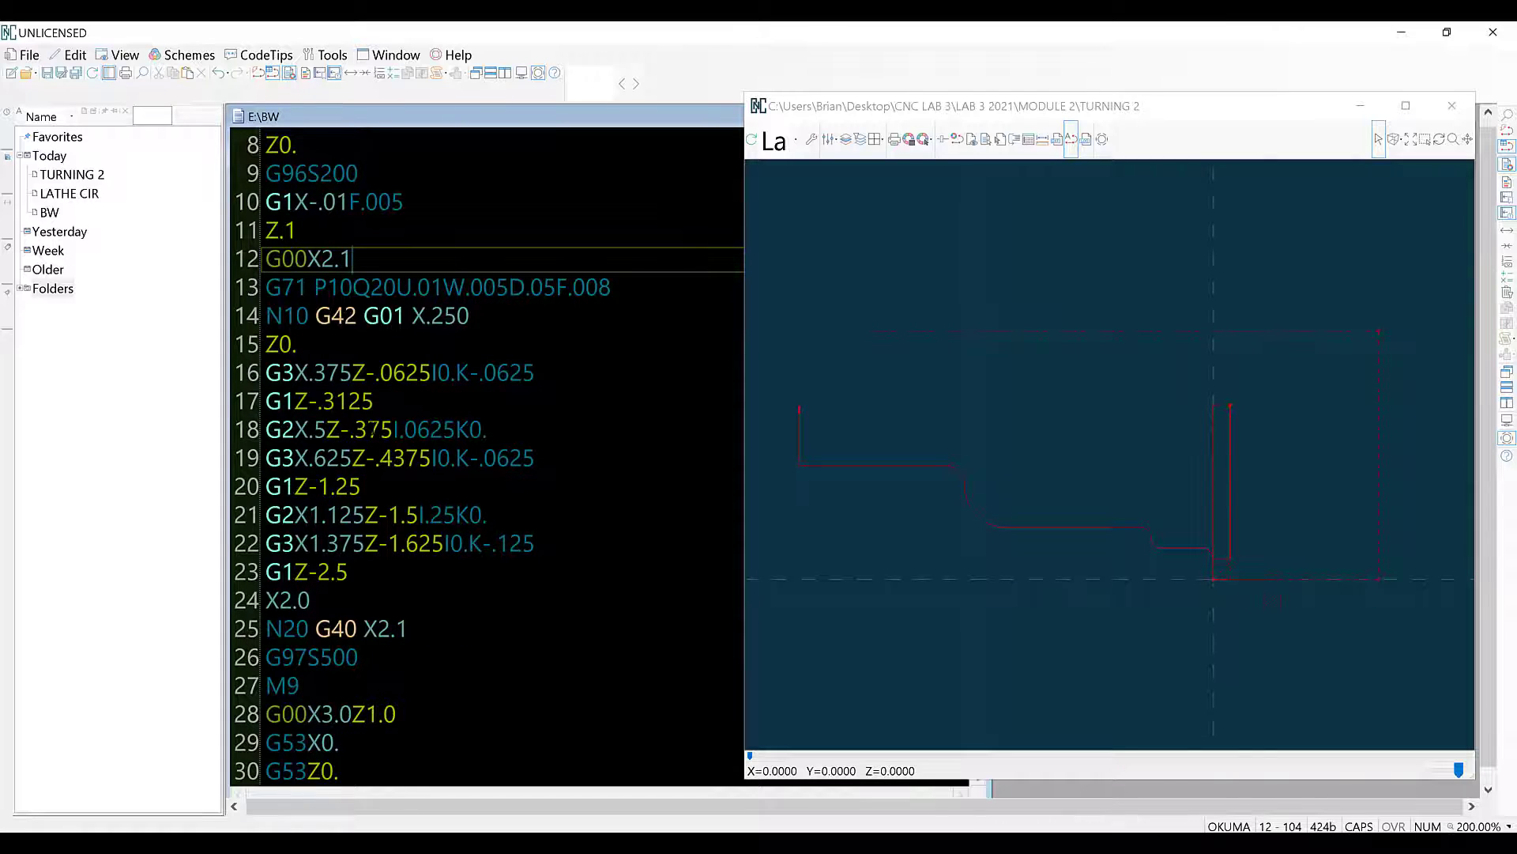
{"action": "scroll", "coordinate": [486, 455], "scroll_direction": "up", "scroll_amount": 1}
{"action": "left_click", "coordinate": [315, 372]}
{"action": "key", "text": "BackSpace"}
- Highlight G42 in block N10 and compare the approach moves to X.250 and Z0. with the backplot
{"action": "left_click", "coordinate": [320, 401]}
{"action": "double_click", "coordinate": [319, 401]}
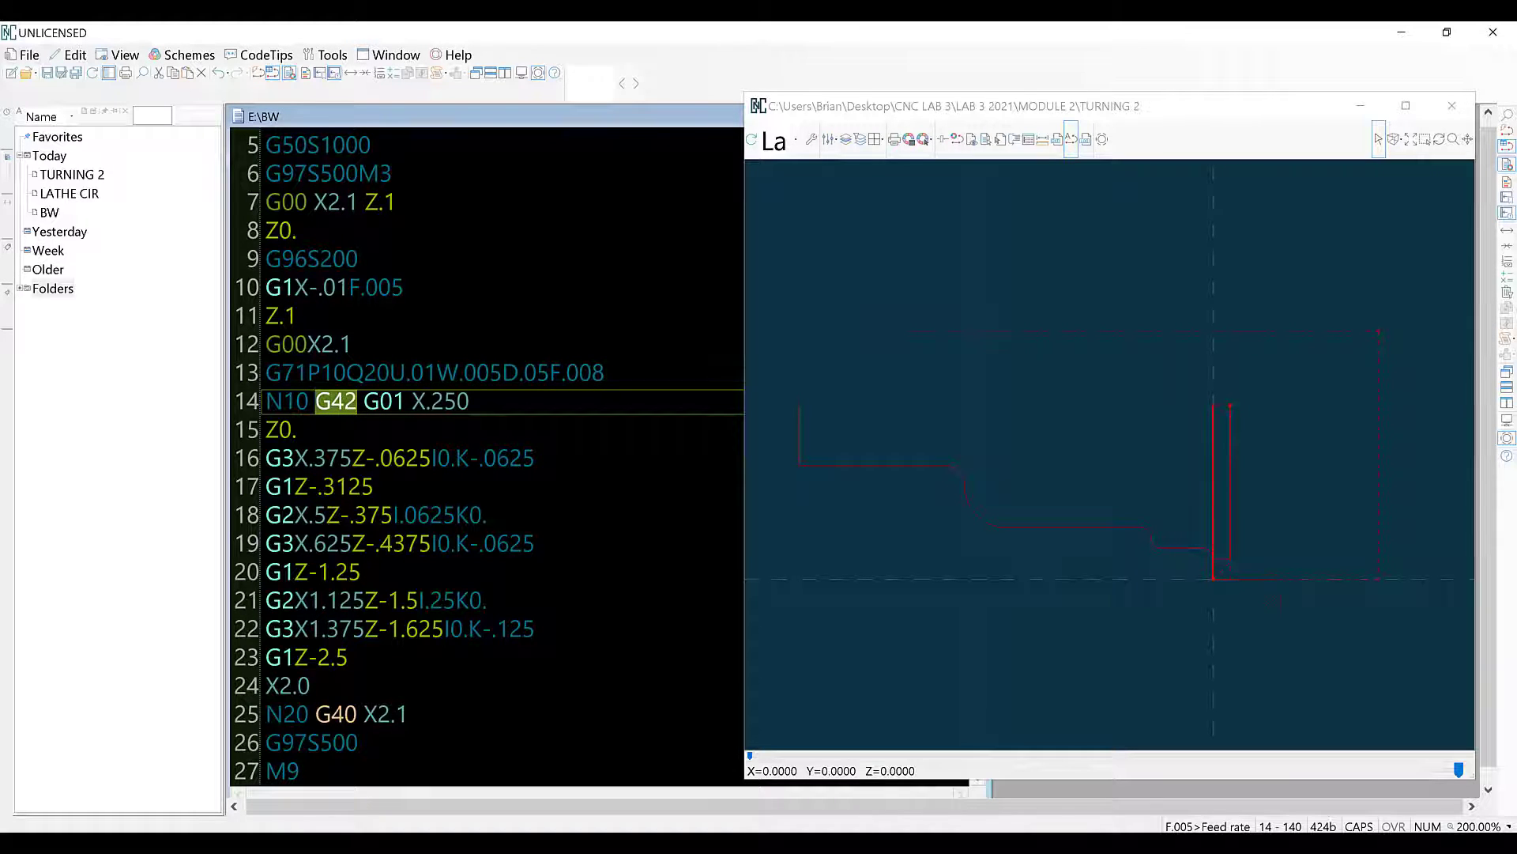
{"action": "left_click", "coordinate": [388, 400]}
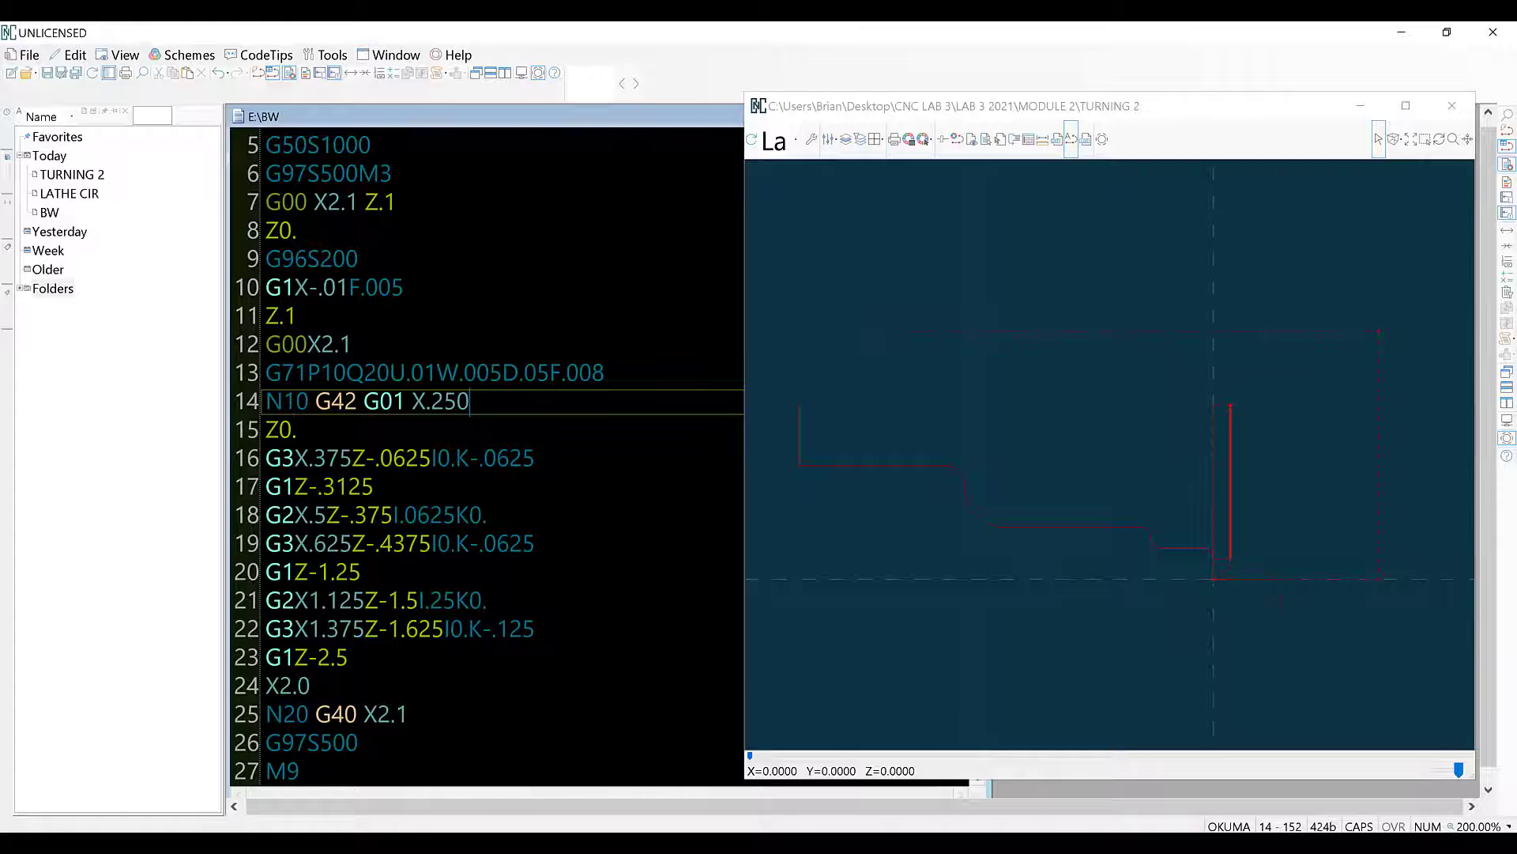
{"action": "mouse_move", "coordinate": [1216, 569]}
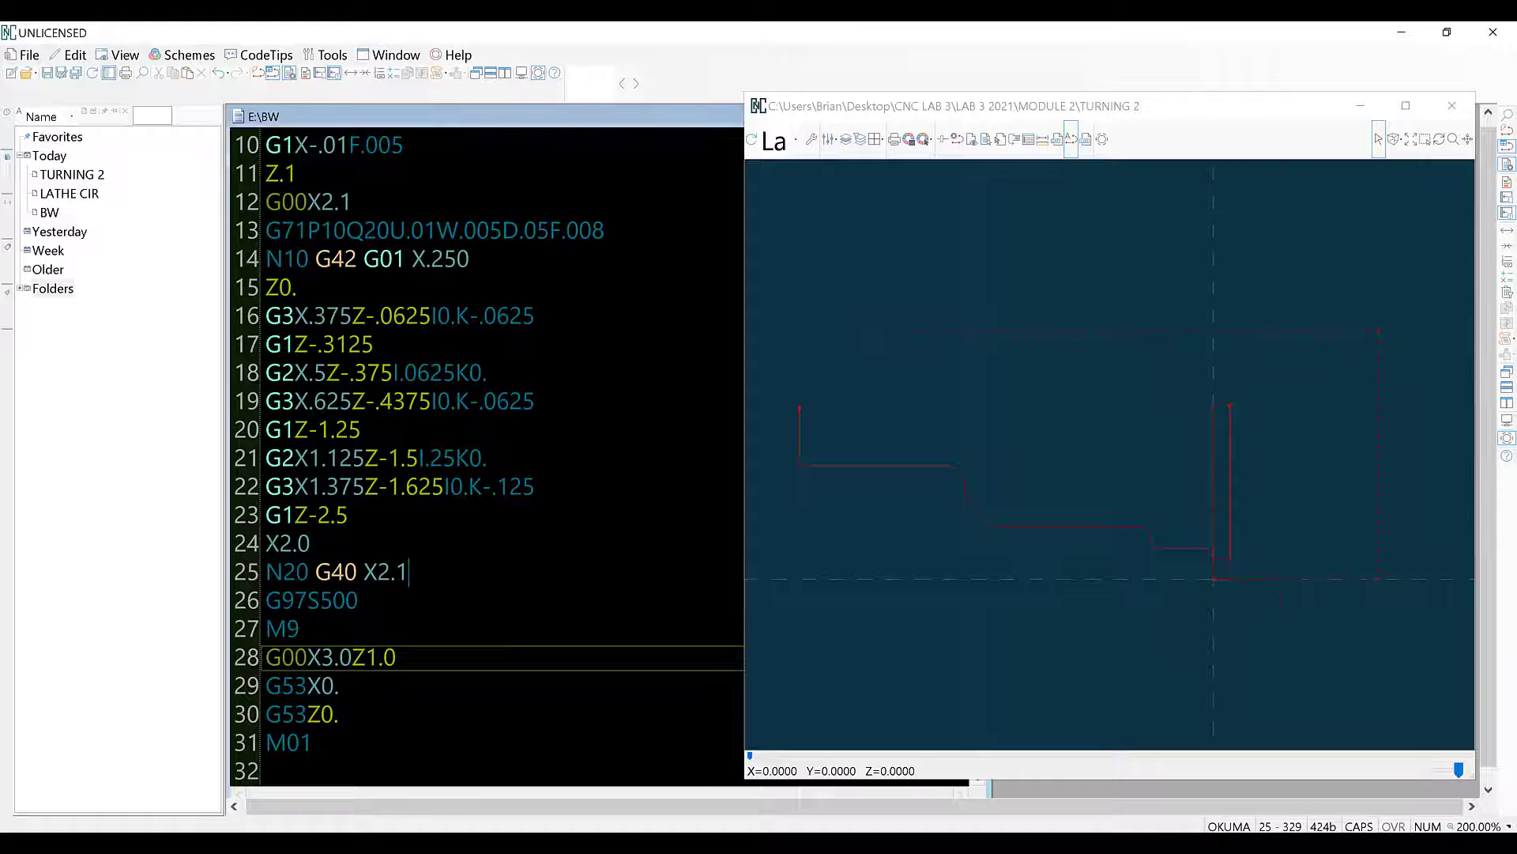
{"action": "left_click", "coordinate": [371, 201]}
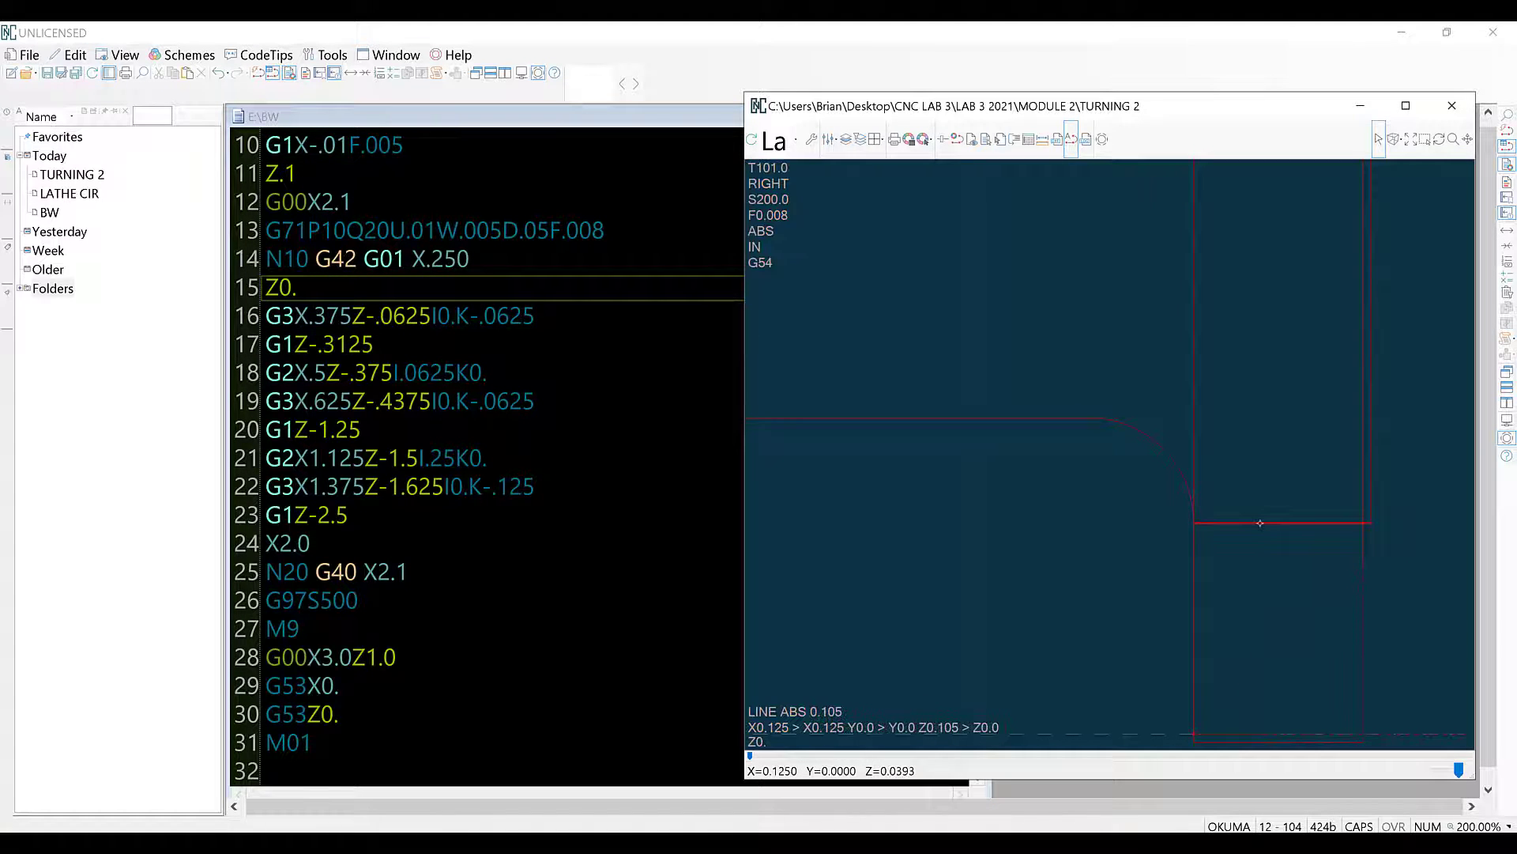
{"action": "left_click", "coordinate": [329, 283]}
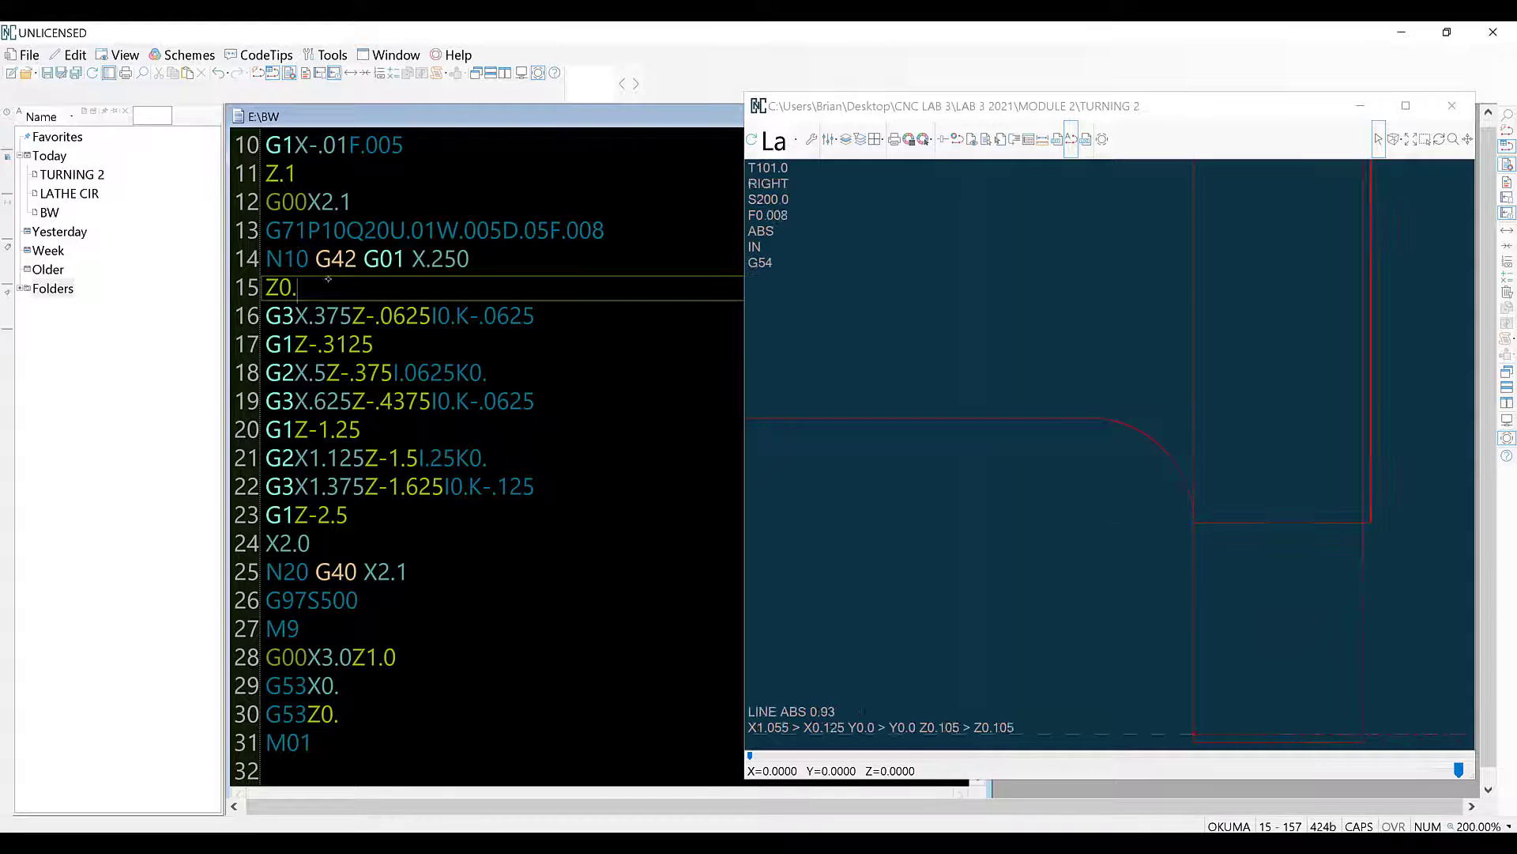
{"action": "scroll", "coordinate": [1059, 458], "scroll_direction": "down", "scroll_amount": 5}
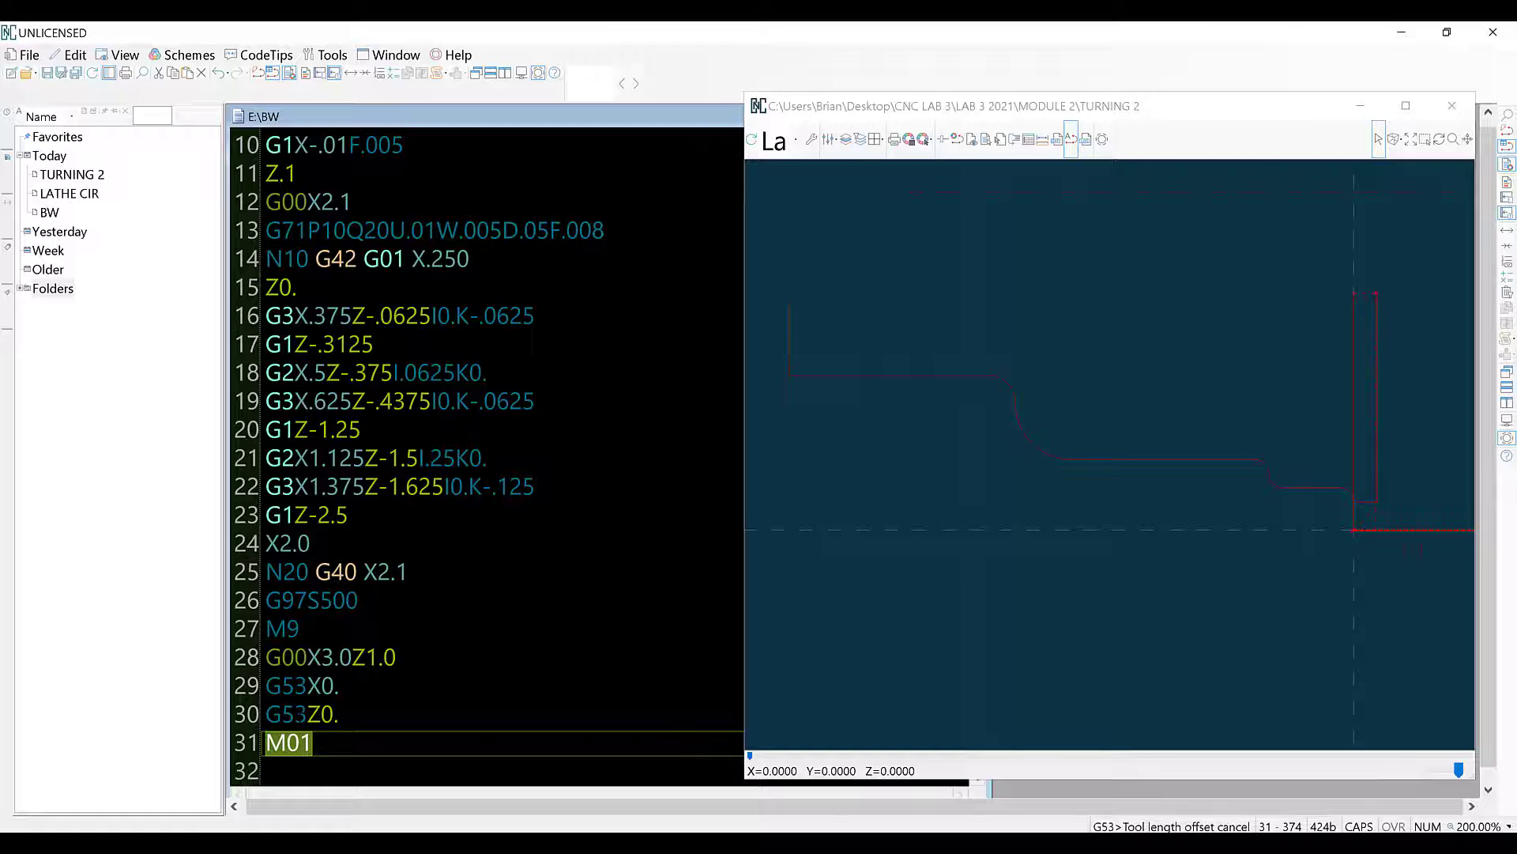
- Check the M01 ending, and compare the G1Z-.3125 block and the X1.375 G3 arc with the backplot
{"action": "left_click", "coordinate": [316, 741]}
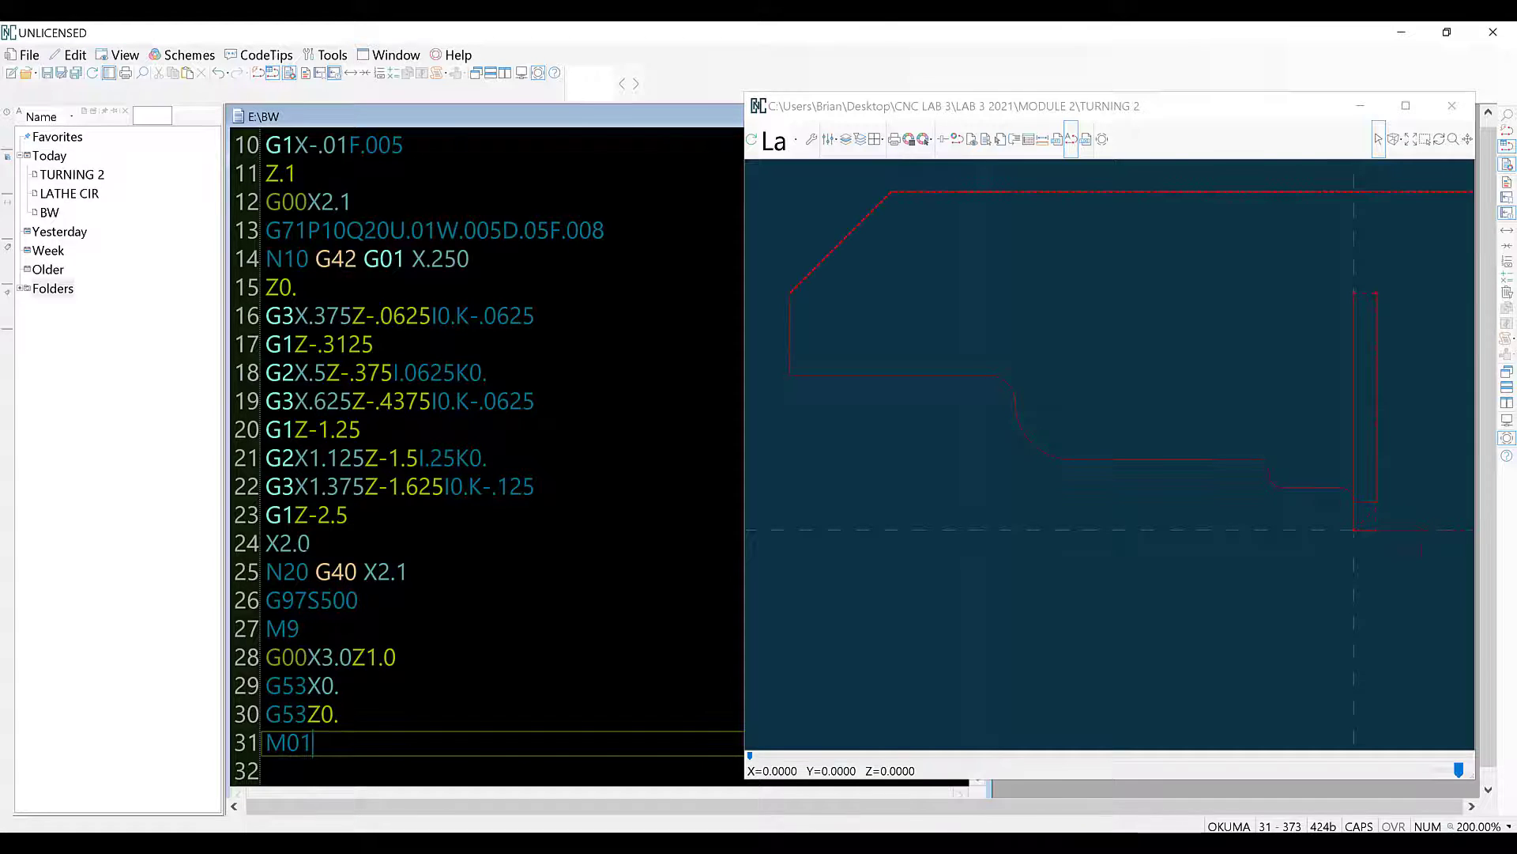
{"action": "left_click", "coordinate": [267, 771]}
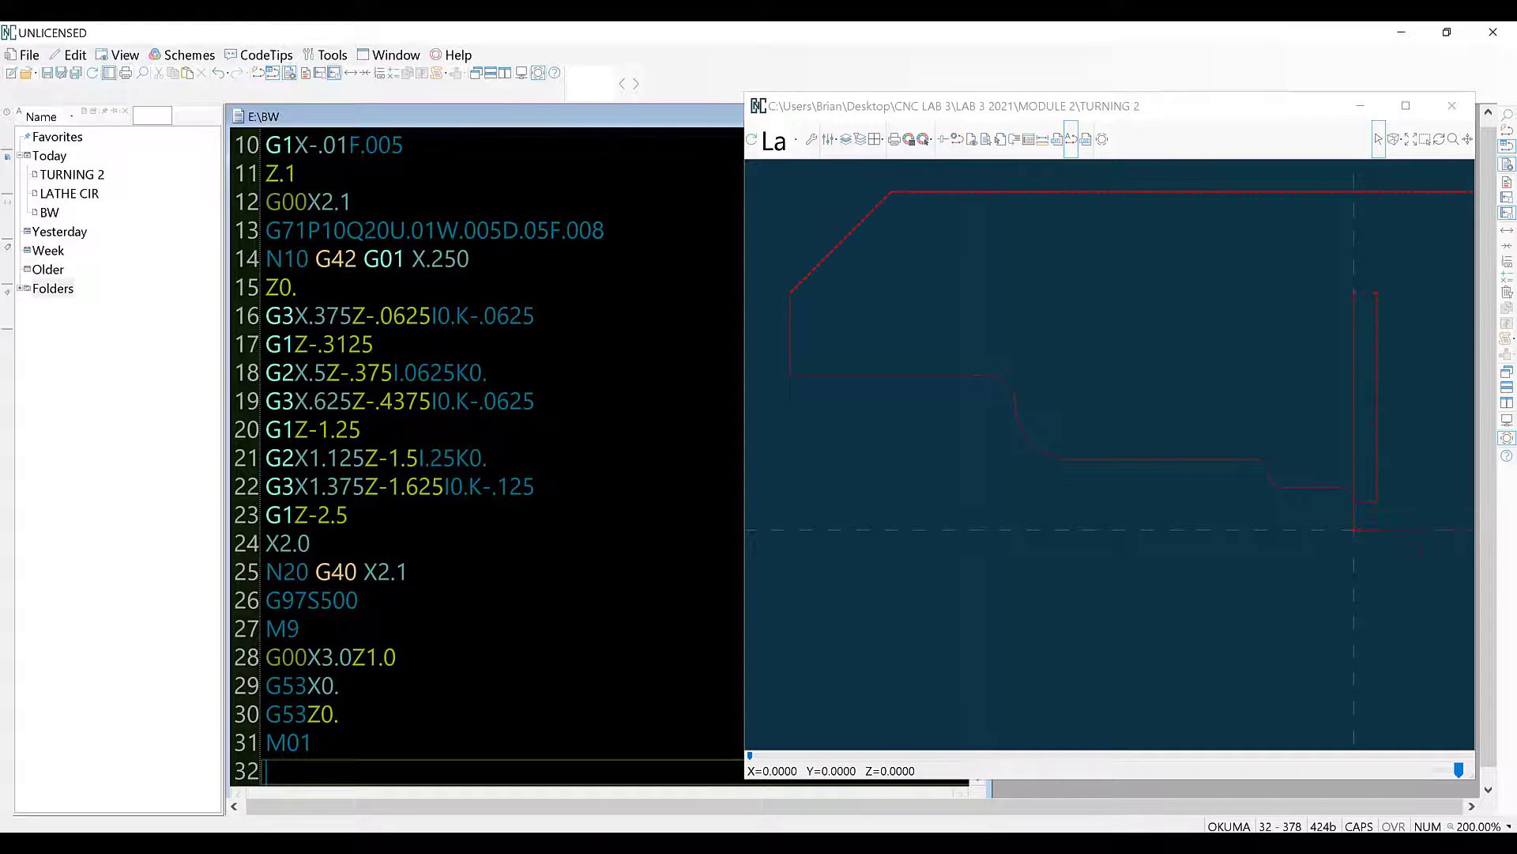
{"action": "scroll", "coordinate": [486, 455], "scroll_direction": "up", "scroll_amount": 3}
{"action": "scroll", "coordinate": [486, 454], "scroll_direction": "down", "scroll_amount": 3}
{"action": "left_click", "coordinate": [467, 372]}
{"action": "left_click", "coordinate": [464, 486]}
{"action": "left_click", "coordinate": [374, 344]}
{"action": "left_click", "coordinate": [463, 486]}
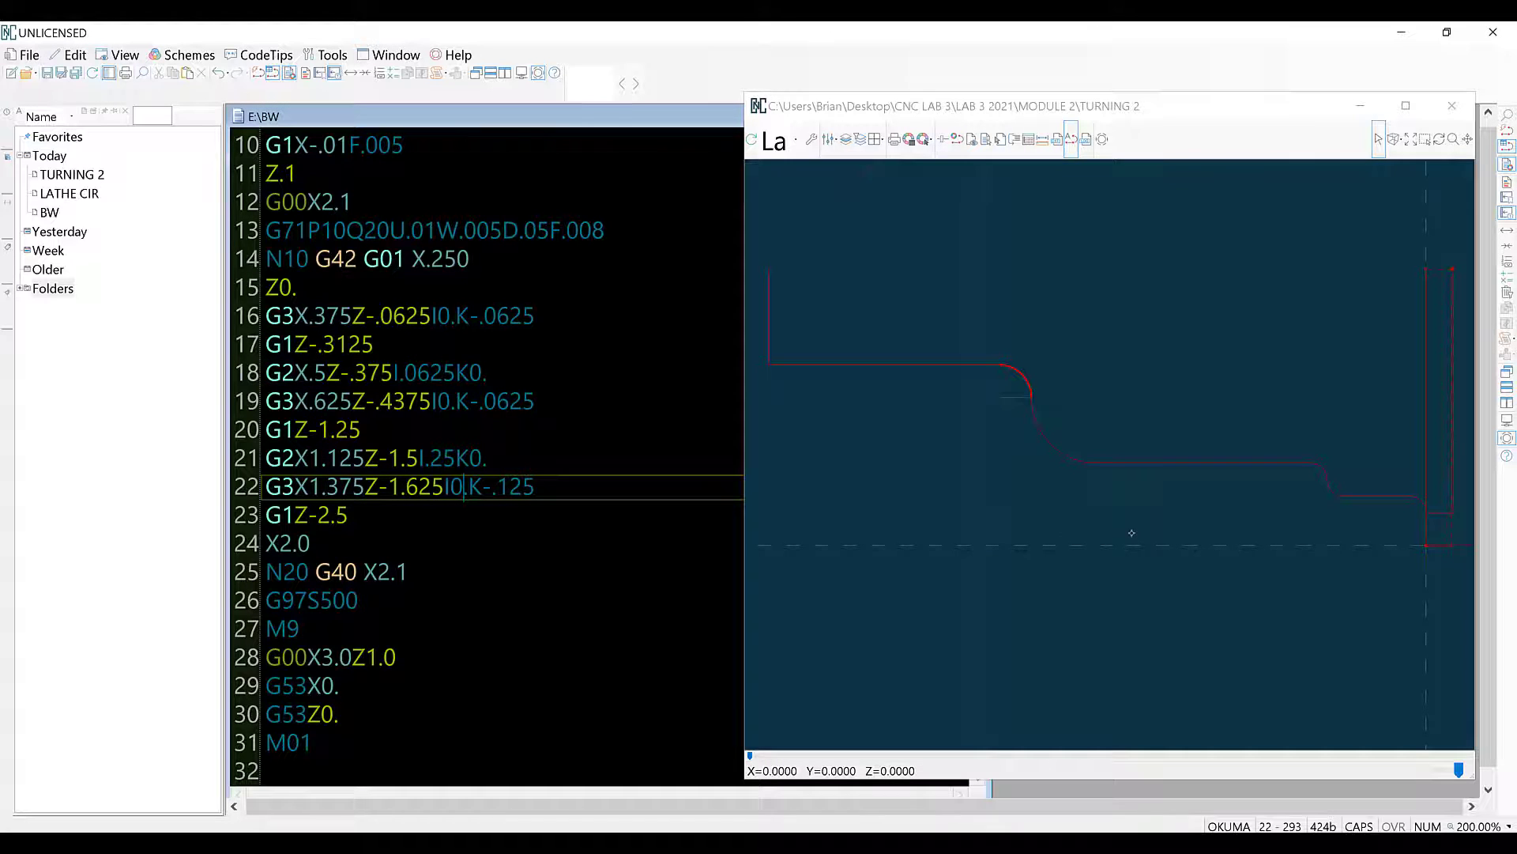
- Trace the profile blocks from Z0. through the X1.125 and X1.375 arcs on the backplot
{"action": "scroll", "coordinate": [1132, 532], "scroll_direction": "down", "scroll_amount": 2}
{"action": "scroll", "coordinate": [1132, 532], "scroll_direction": "up", "scroll_amount": 1}
{"action": "left_click", "coordinate": [522, 292]}
{"action": "left_click", "coordinate": [525, 372]}
{"action": "left_click", "coordinate": [528, 429]}
{"action": "left_click", "coordinate": [531, 457]}
{"action": "left_click", "coordinate": [538, 486]}
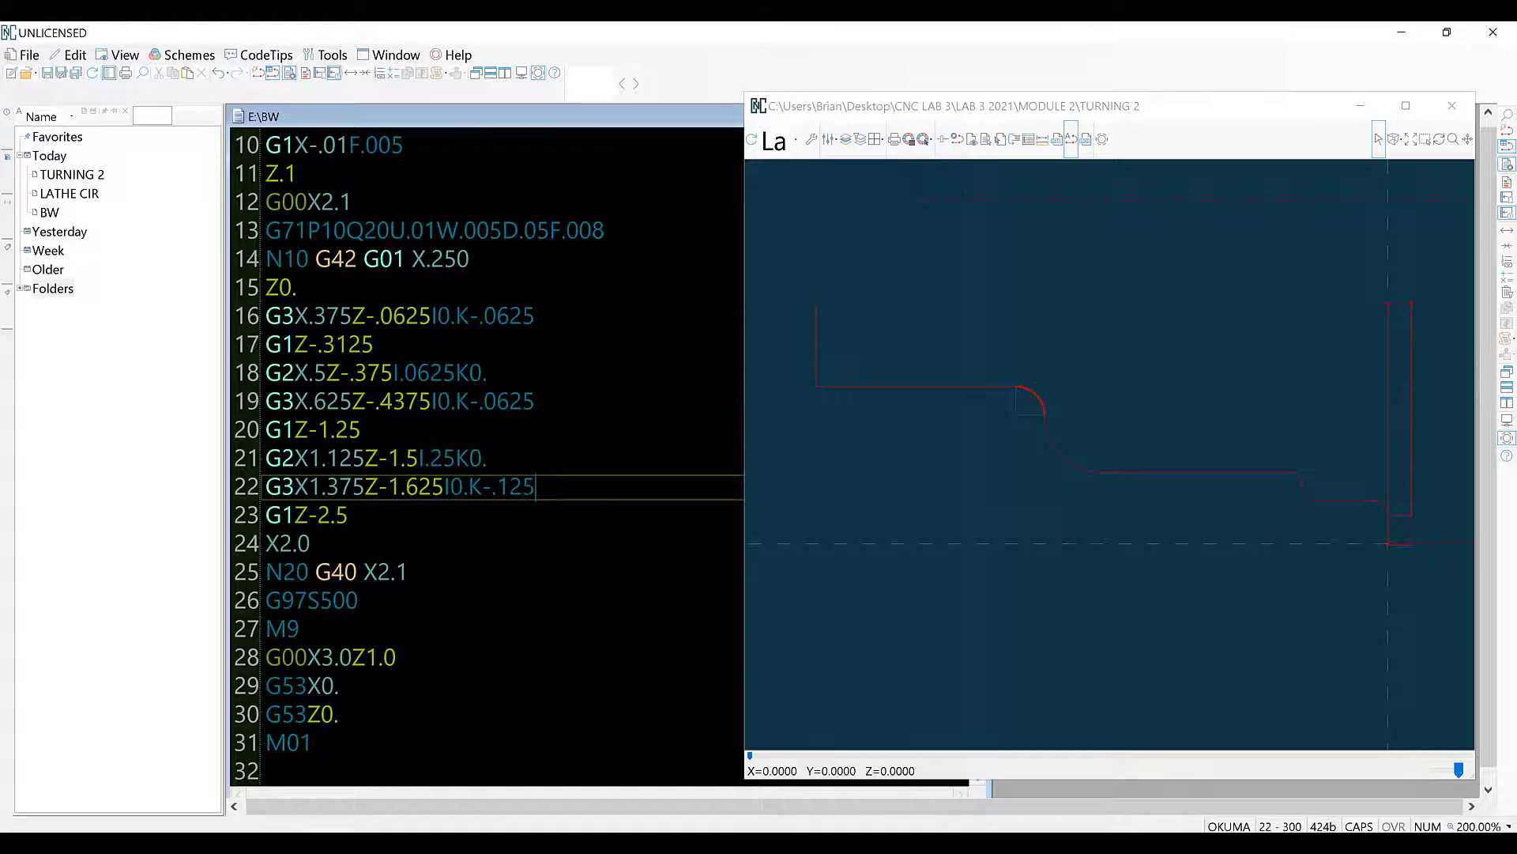
- Step past the G1Z-2.5 and X2.0 moves and back to the X1.125 G2 arc and the first radius blocks
{"action": "key", "text": "Down"}
{"action": "key", "text": "Down"}
{"action": "key", "text": "Up"}
{"action": "key", "text": "Up"}
{"action": "key", "text": "Up"}
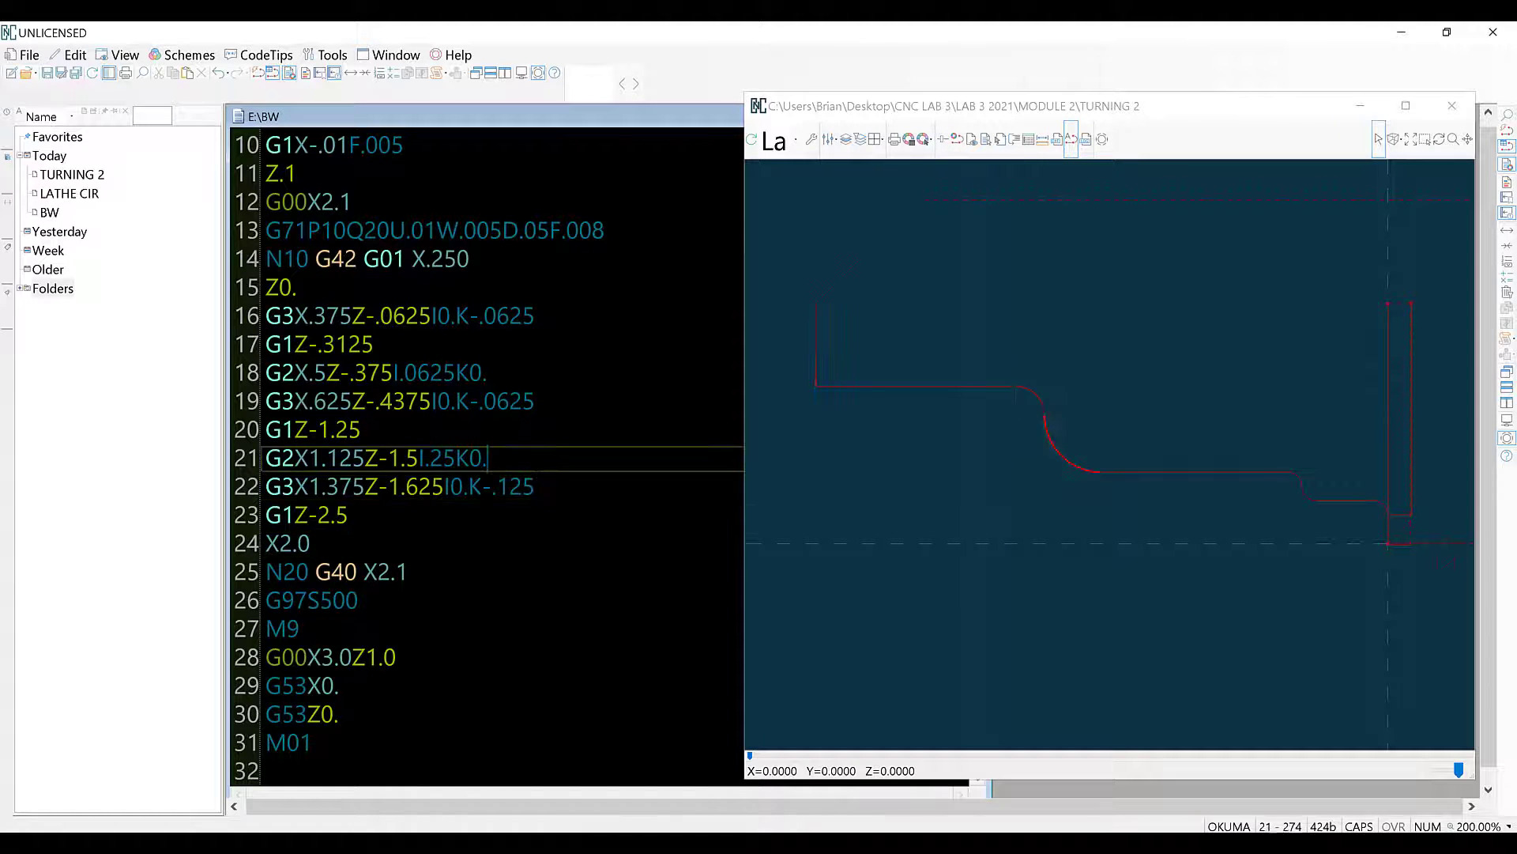
{"action": "left_click", "coordinate": [578, 369]}
{"action": "left_click", "coordinate": [585, 323]}
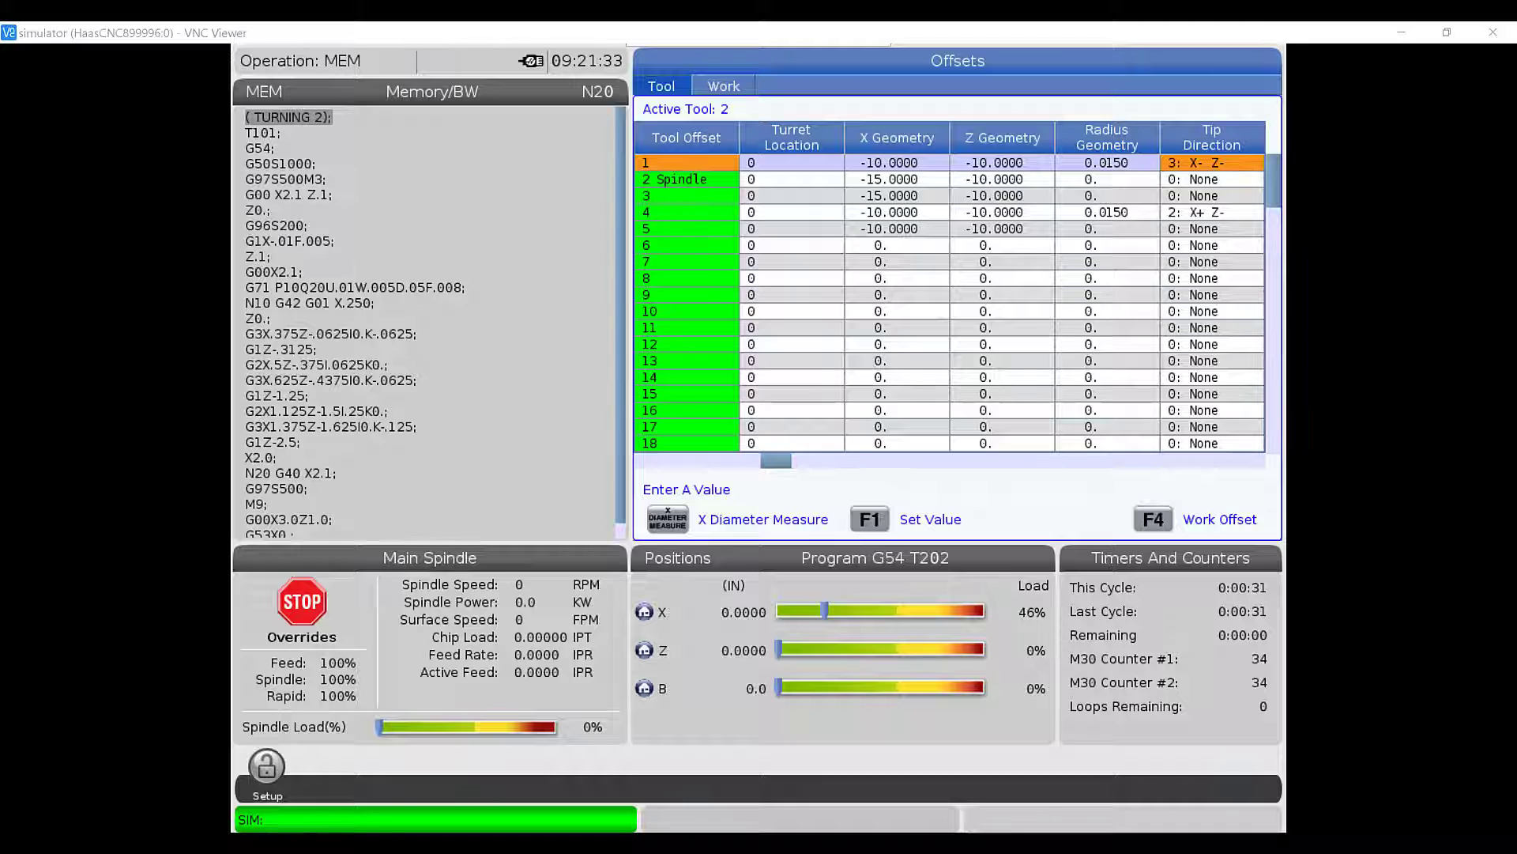
- In the Haas simulator, review tool 1's Z geometry and radius geometry offsets
{"action": "key", "text": "Left"}
{"action": "key", "text": "Left"}
{"action": "key", "text": "Left"}
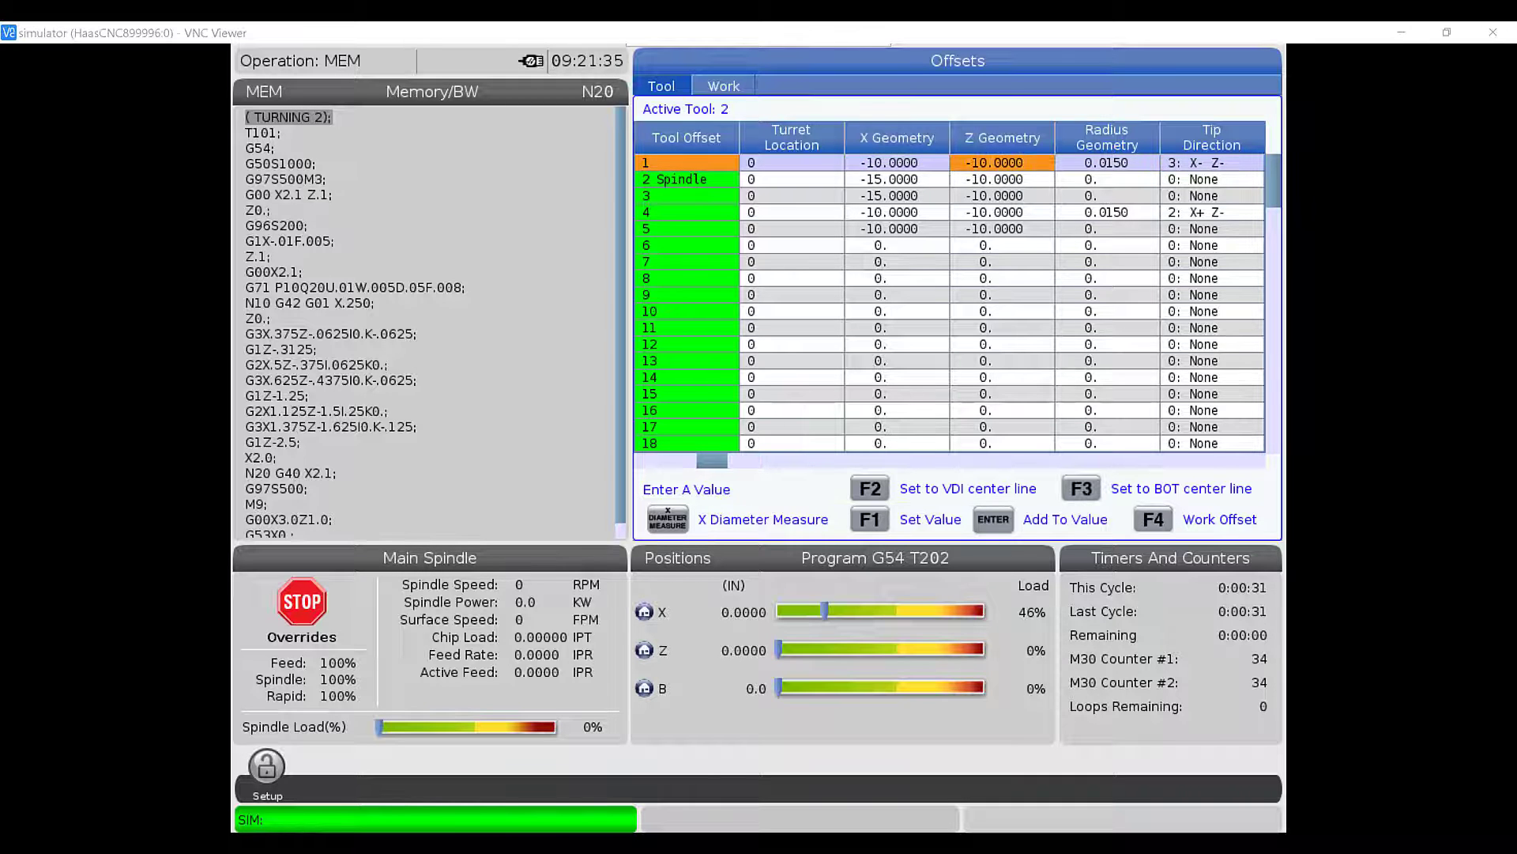
{"action": "key", "text": "Right"}
{"action": "key", "text": "Right"}
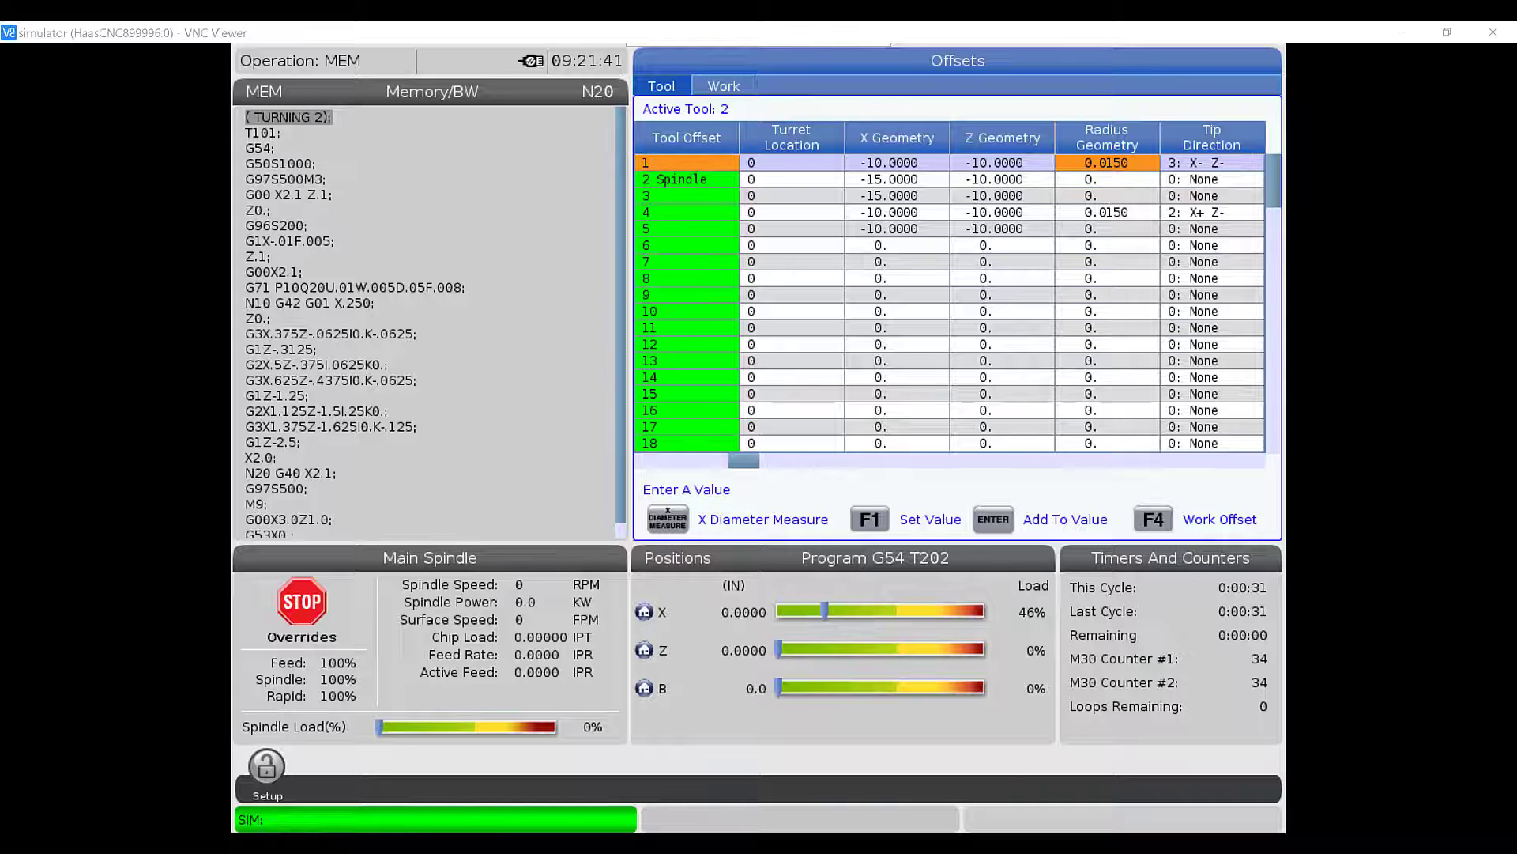
- Choose tip direction 3 (X- Z-) for tool 1
{"action": "key", "text": "Right"}
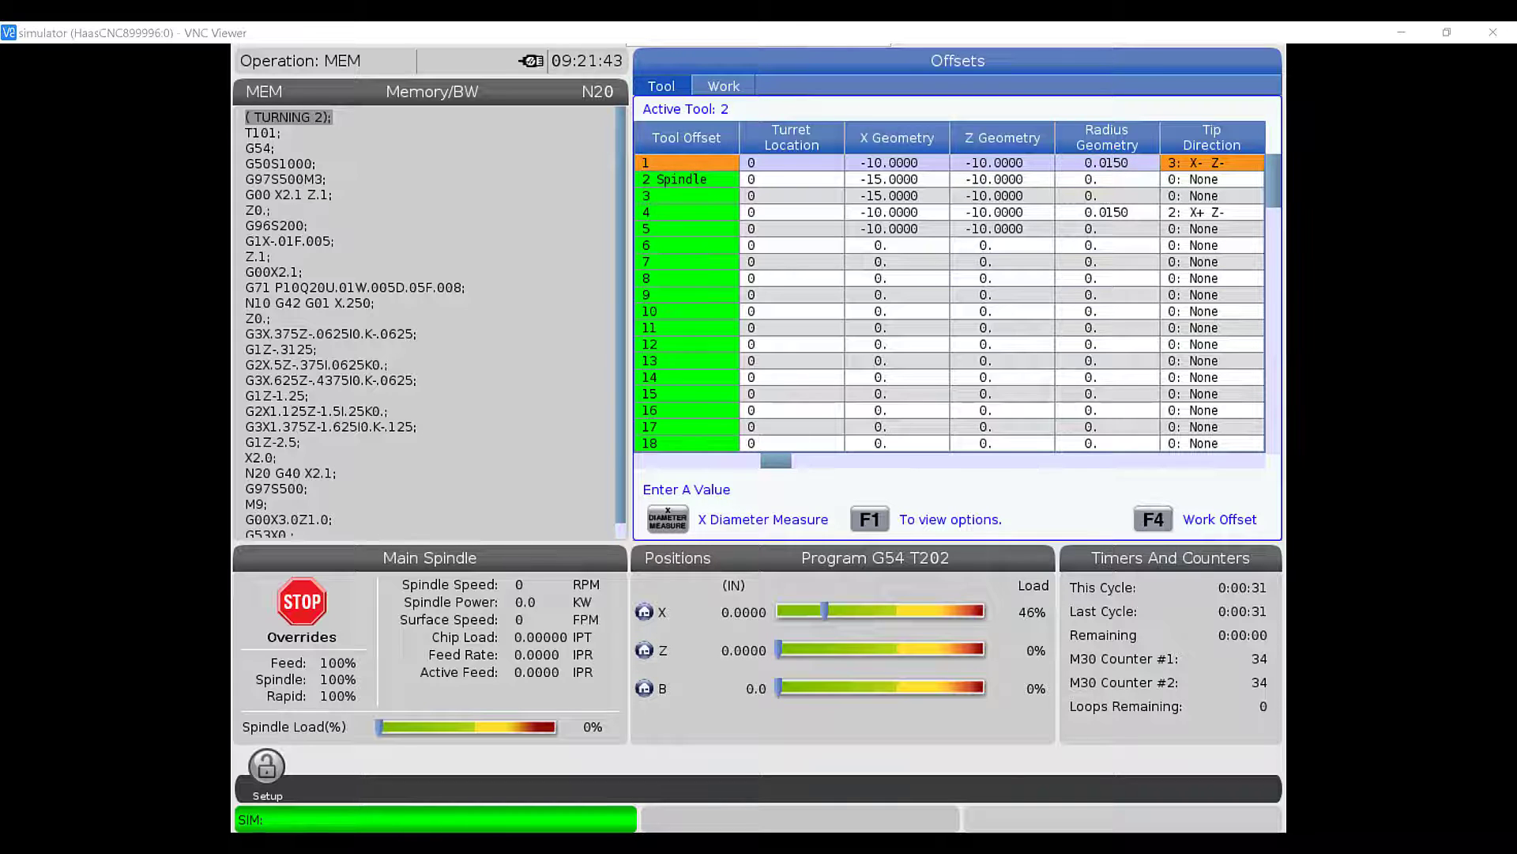
{"action": "key", "text": "F1"}
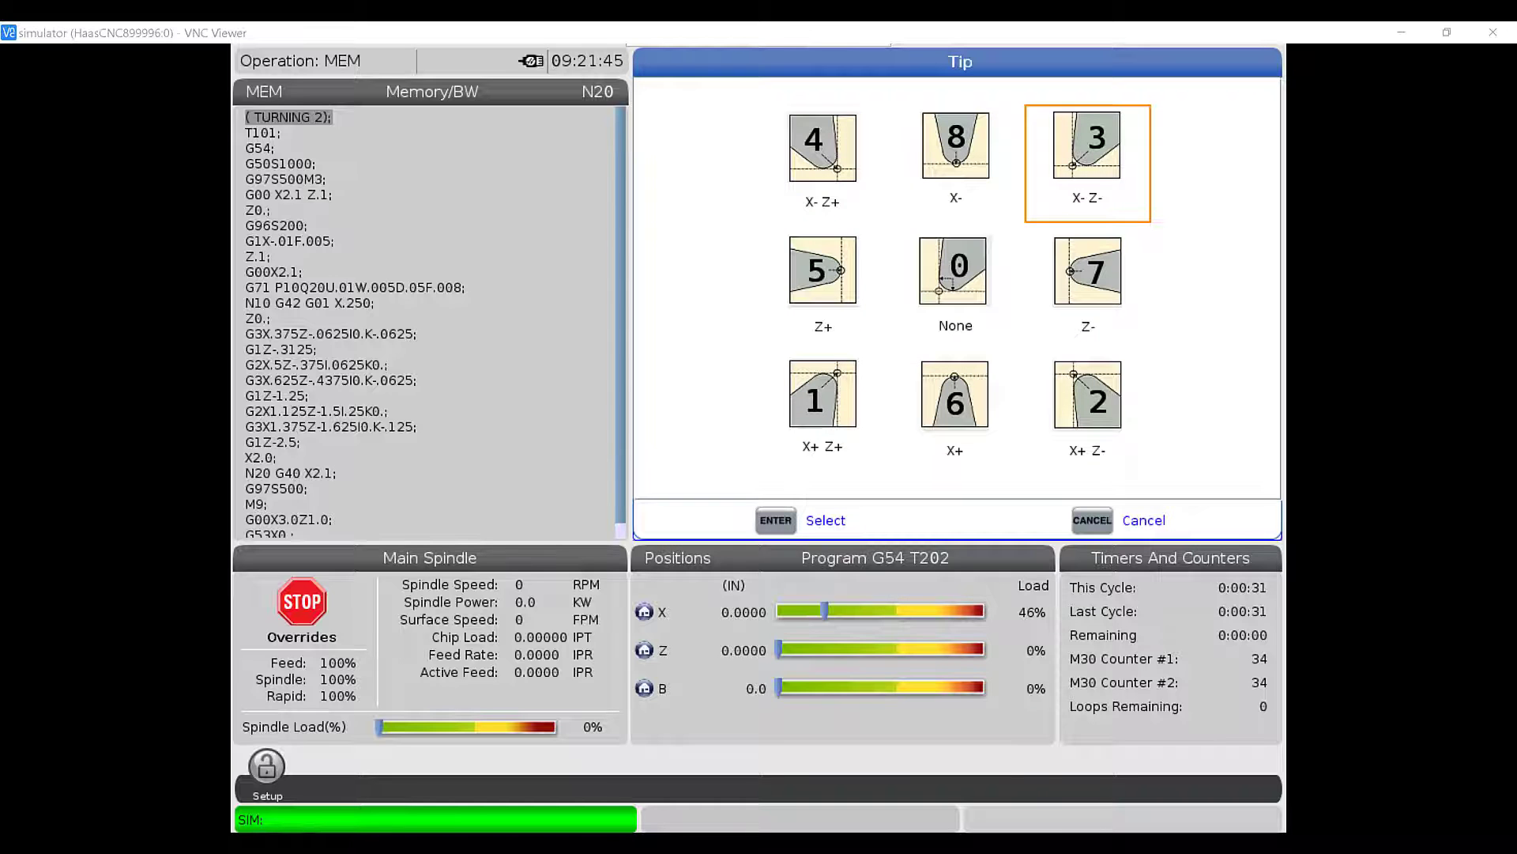
{"action": "key", "text": "Return"}
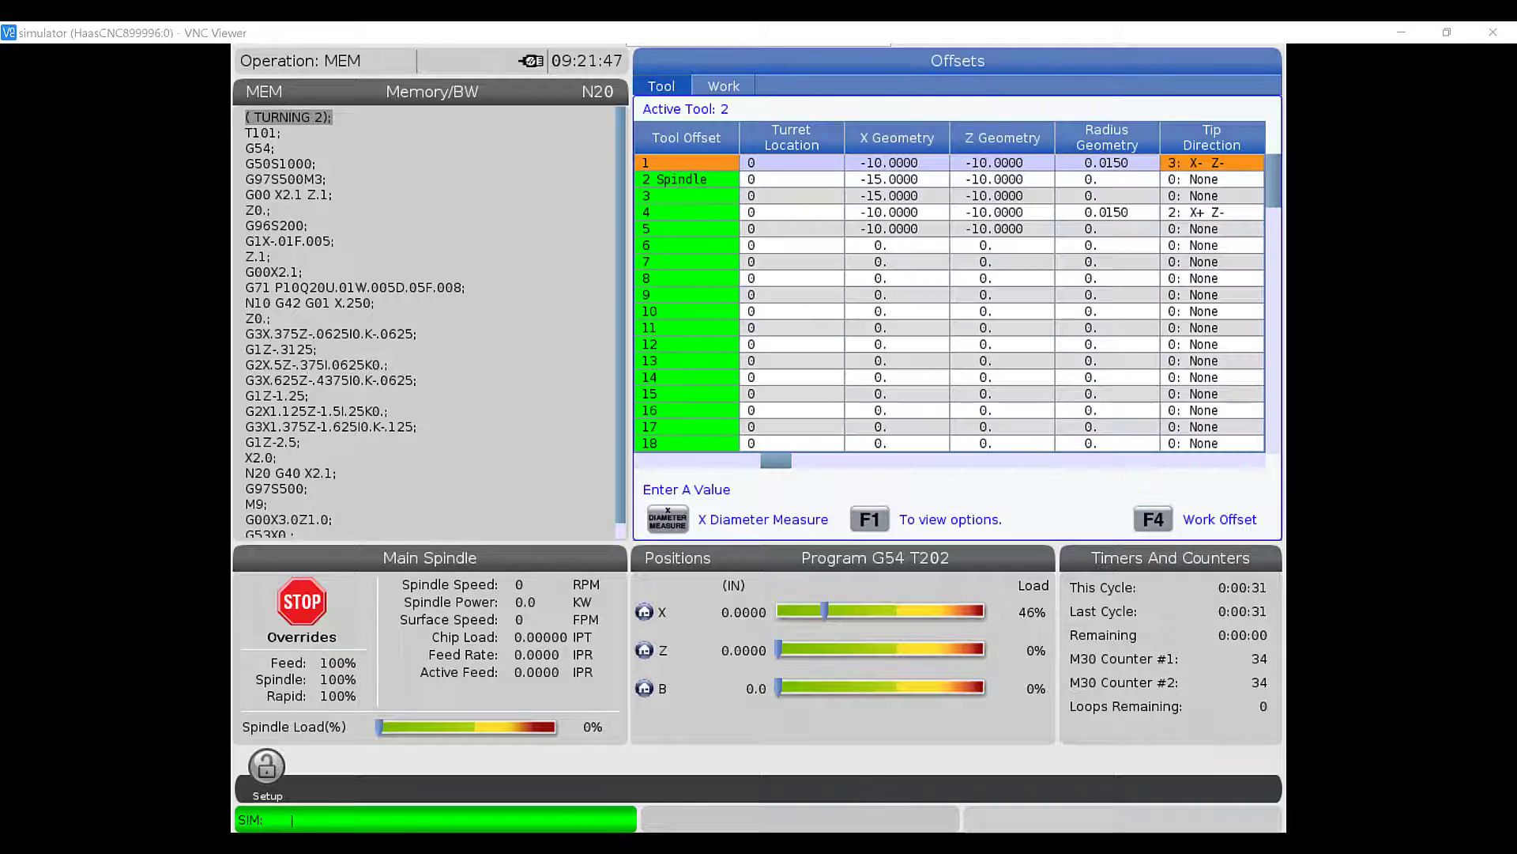
- Examine the X geometry, Z geometry and radius wear offsets for tool 1
{"action": "key", "text": "Right"}
{"action": "key", "text": "Left"}
{"action": "key", "text": "Right"}
{"action": "key", "text": "Right"}
{"action": "key", "text": "Right"}
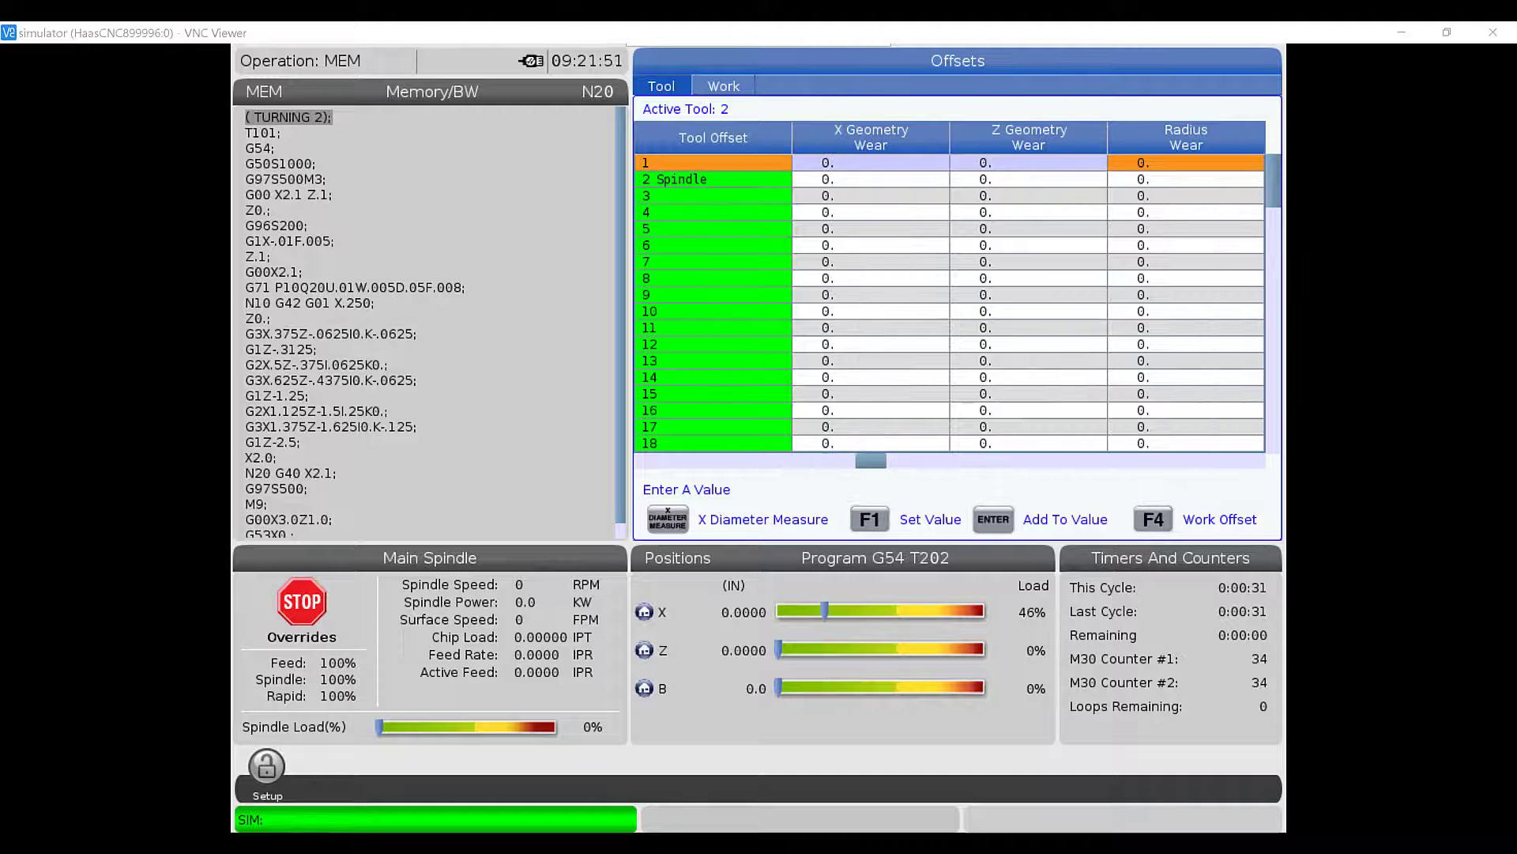
{"action": "key", "text": "Right"}
{"action": "key", "text": "Left"}
{"action": "key", "text": "Left"}
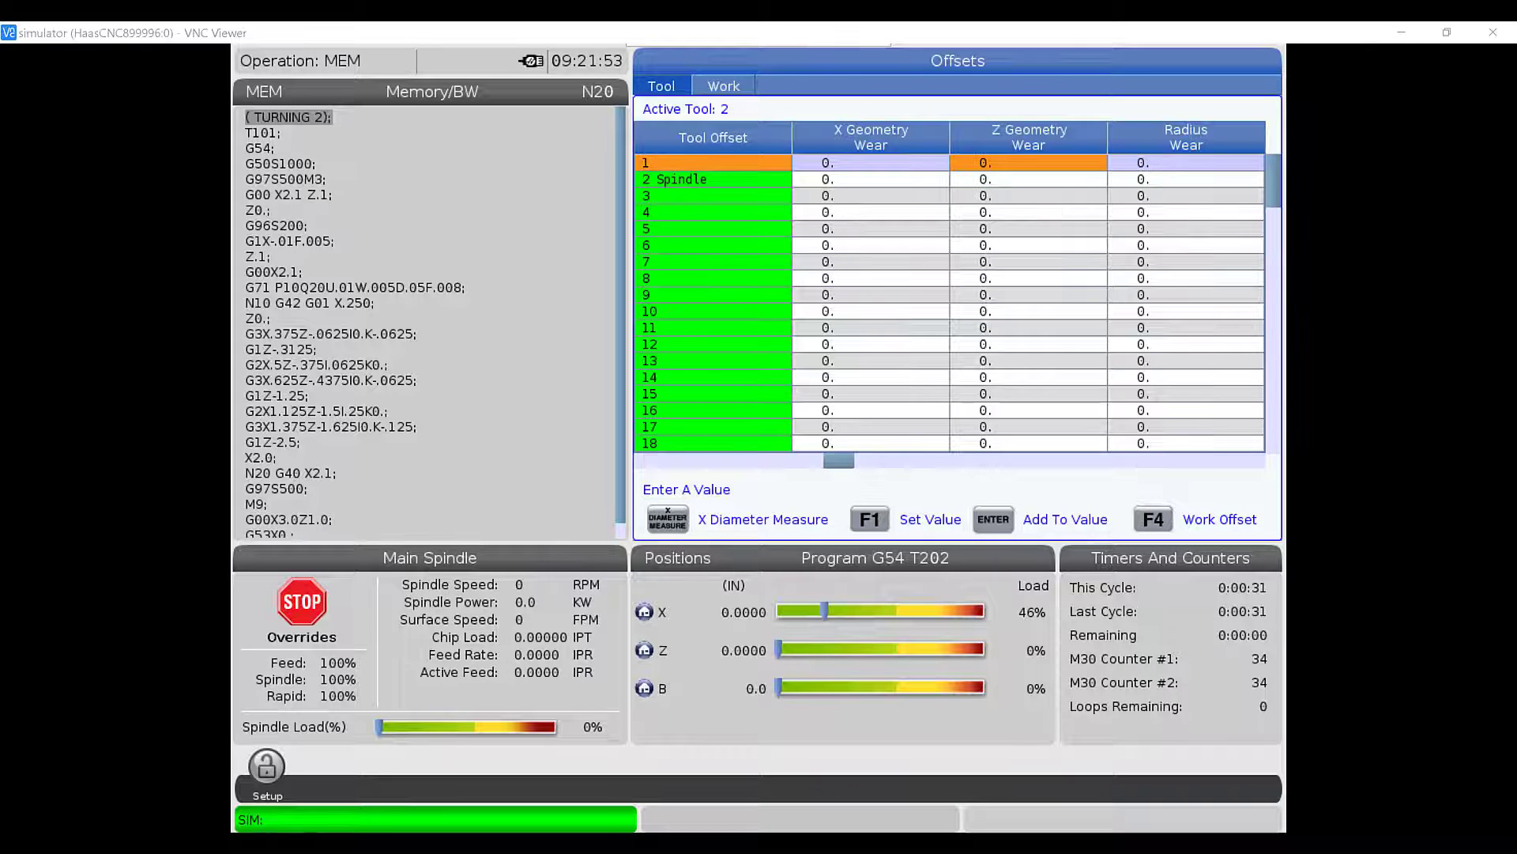
- Look at tool 1's live tool radius offset and return to its X geometry wear offset
{"action": "key", "text": "Right"}
{"action": "key", "text": "Right"}
{"action": "key", "text": "Right"}
{"action": "key", "text": "Right"}
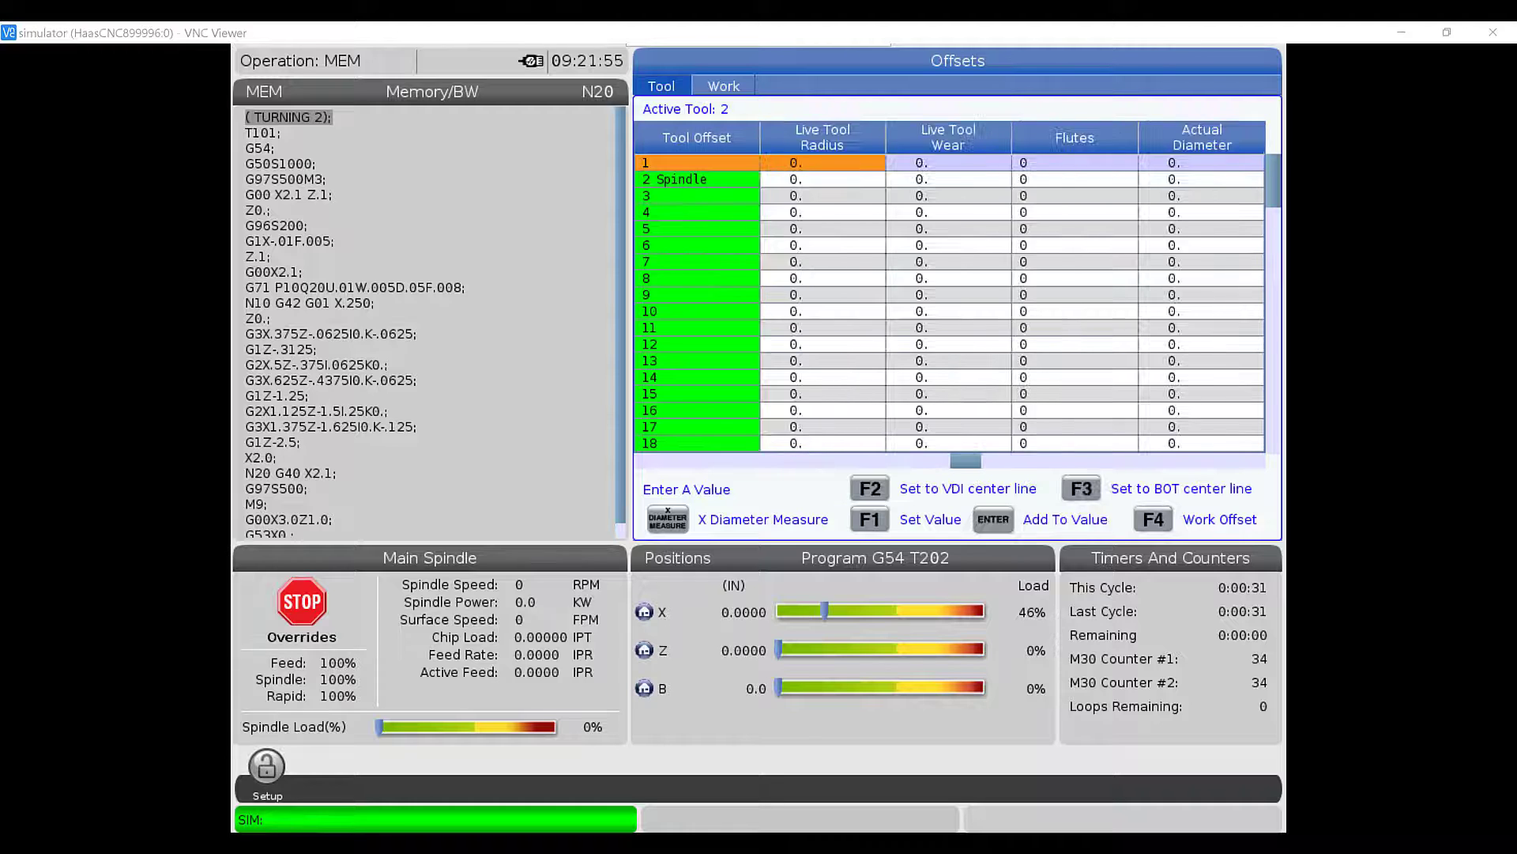
{"action": "key", "text": "Left"}
{"action": "key", "text": "Left"}
- Go back over tool 1's geometry offsets, nose radius and tip direction, ending on the Z geometry value
{"action": "key", "text": "Left"}
{"action": "key", "text": "Left"}
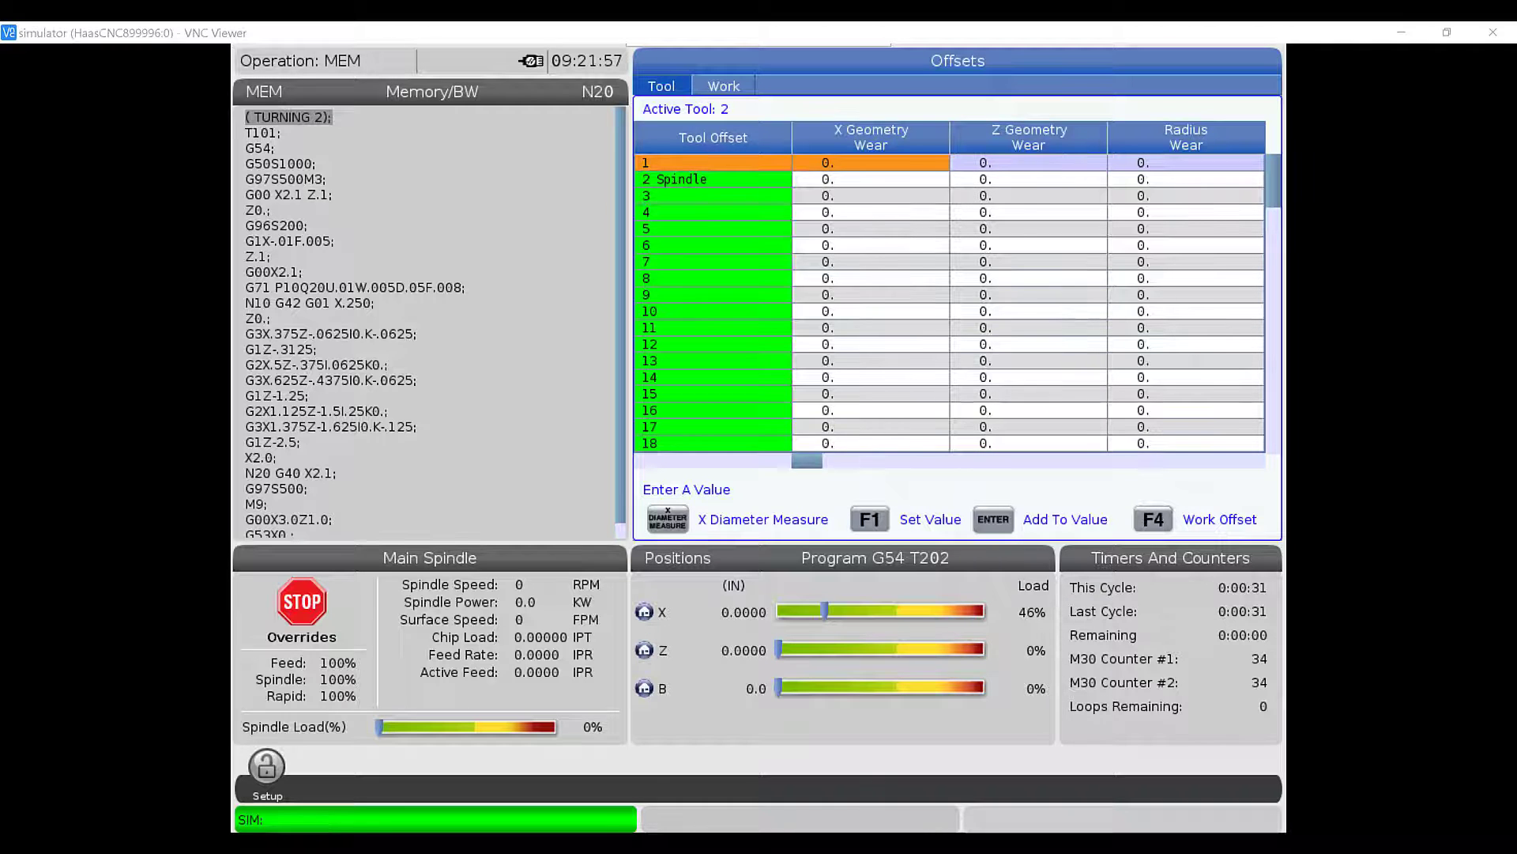
{"action": "key", "text": "Left"}
{"action": "key", "text": "Left"}
{"action": "key", "text": "Left"}
{"action": "key", "text": "Left"}
{"action": "key", "text": "Right"}
{"action": "key", "text": "Left"}
{"action": "key", "text": "Right"}
{"action": "key", "text": "Right"}
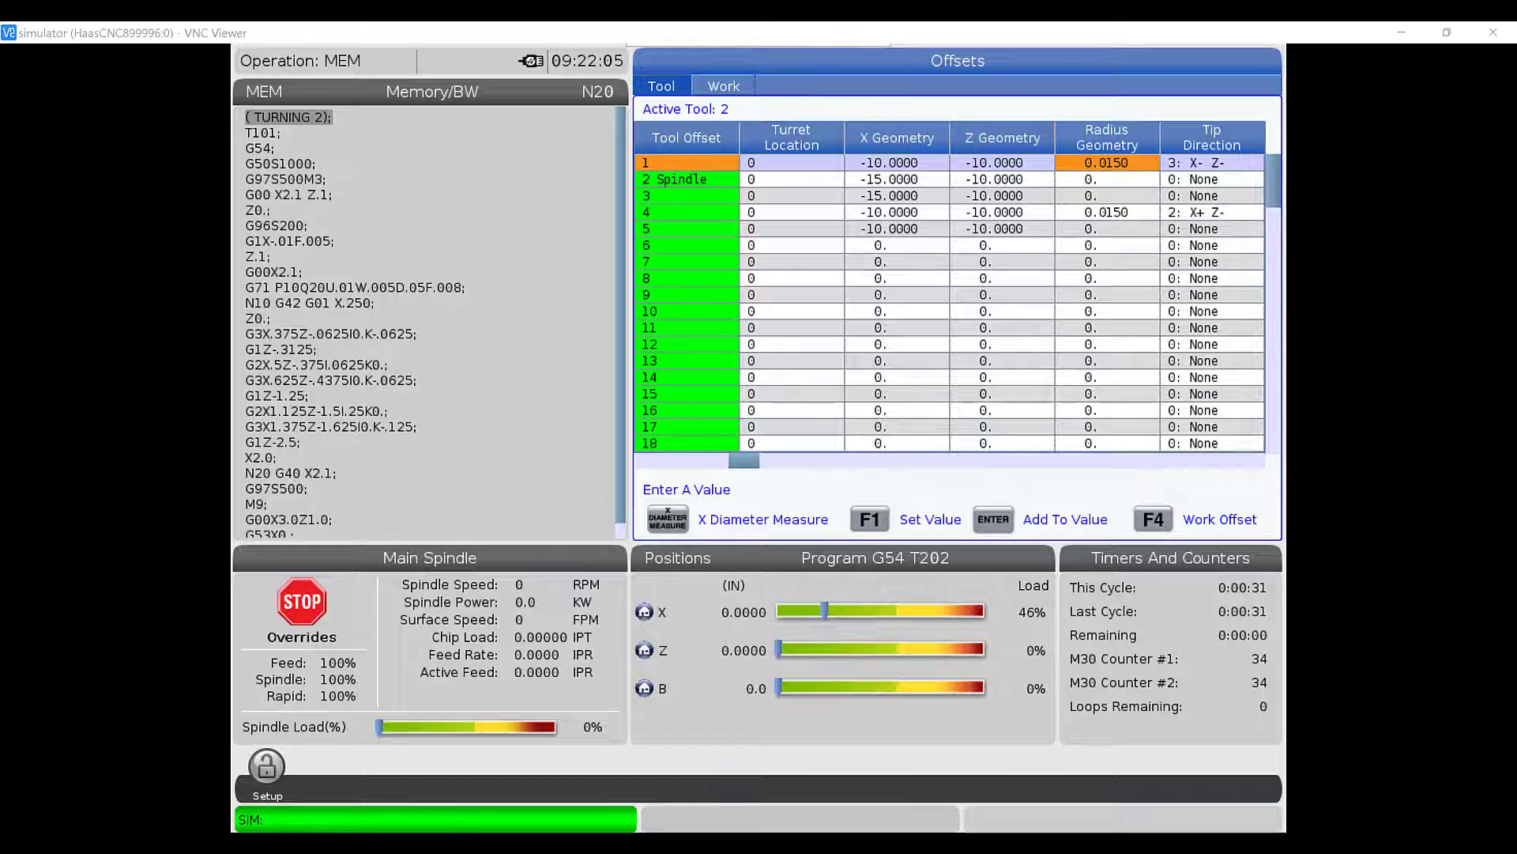
{"action": "key", "text": "Right"}
{"action": "left_click", "coordinate": [1001, 163]}
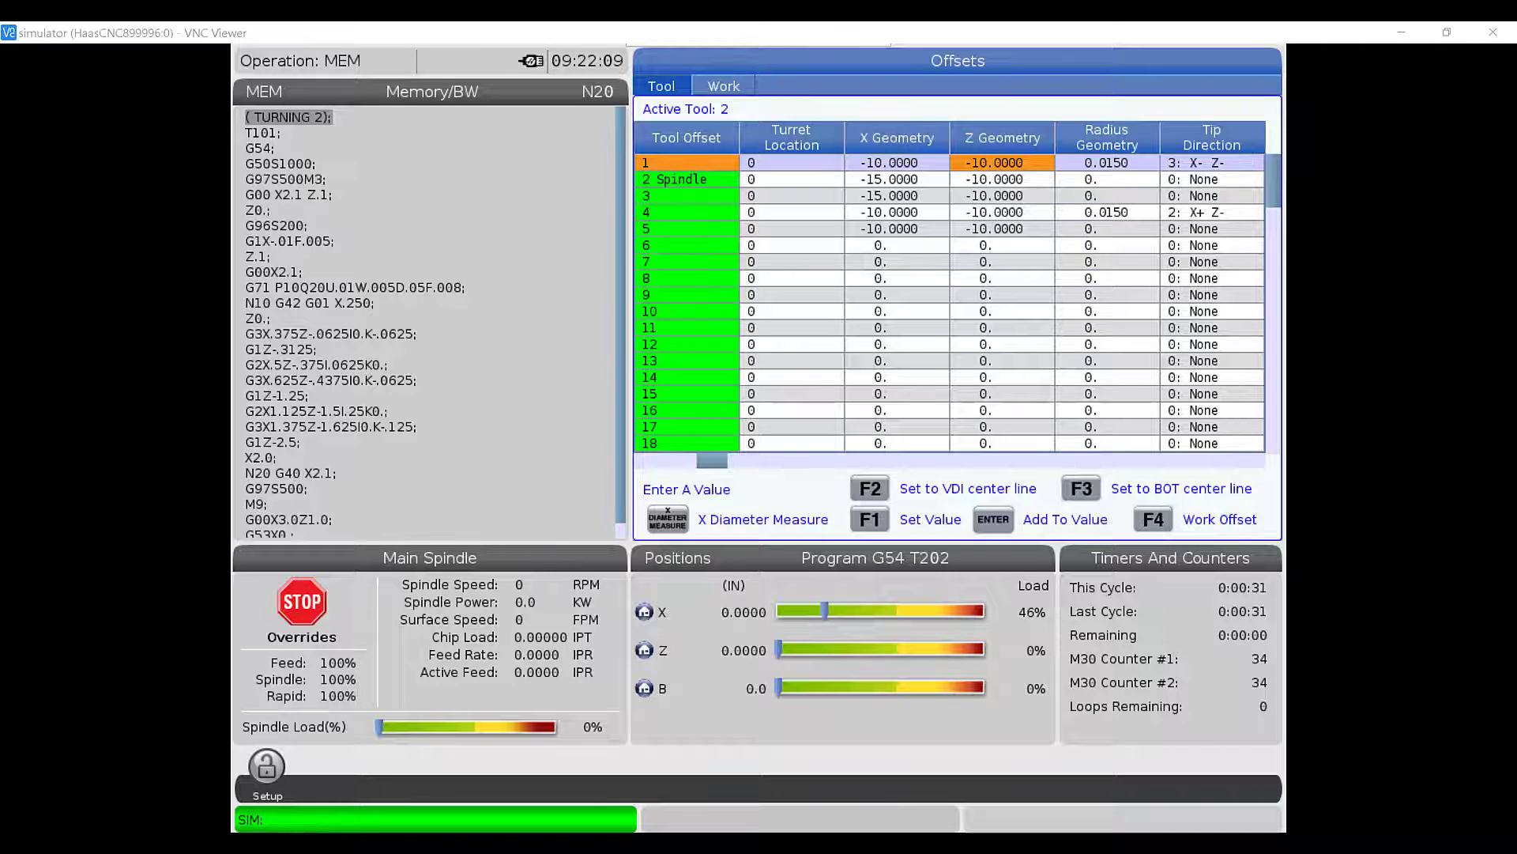
- Display the BW program in the editor and simulate its roughing tool path in graphics mode
{"action": "key", "text": "F5"}
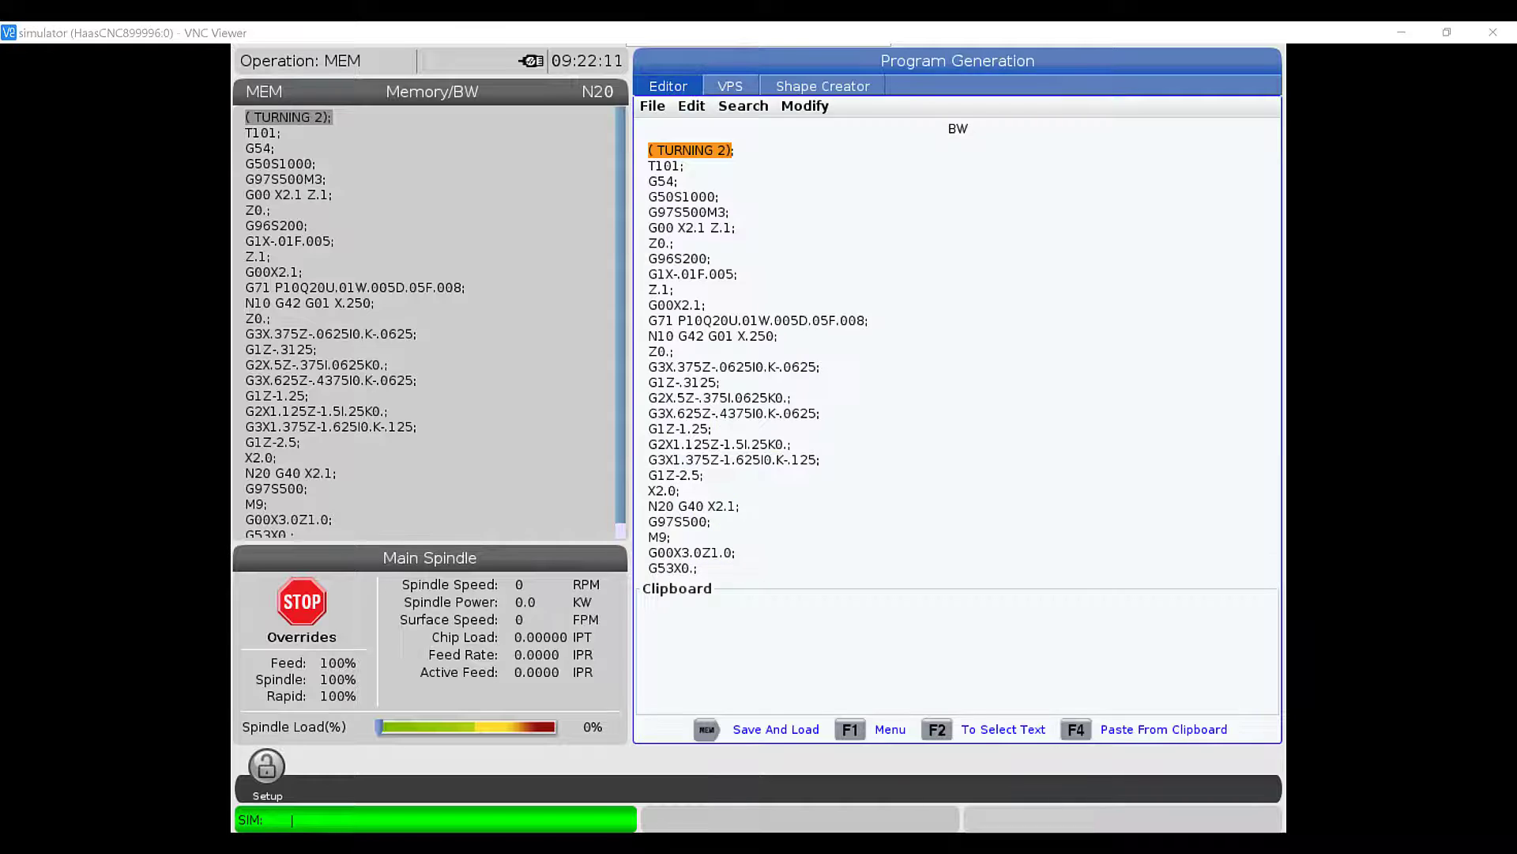
{"action": "key", "text": "F11"}
{"action": "key", "text": "alt+r"}
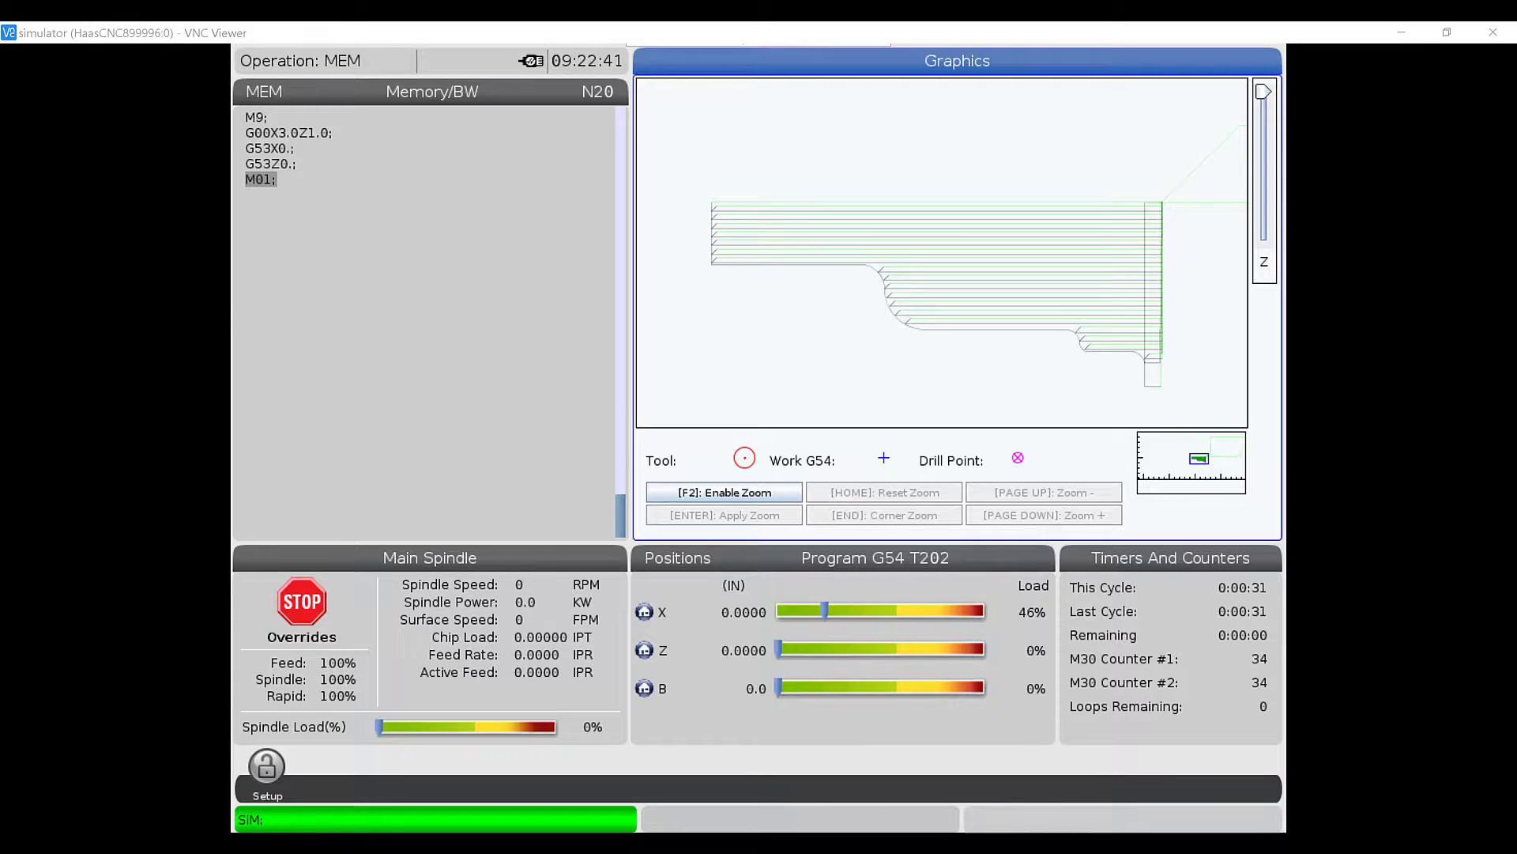
- Check tool 1's radius geometry in the offsets and run the TURNING 2 program from memory
{"action": "key", "text": "F7"}
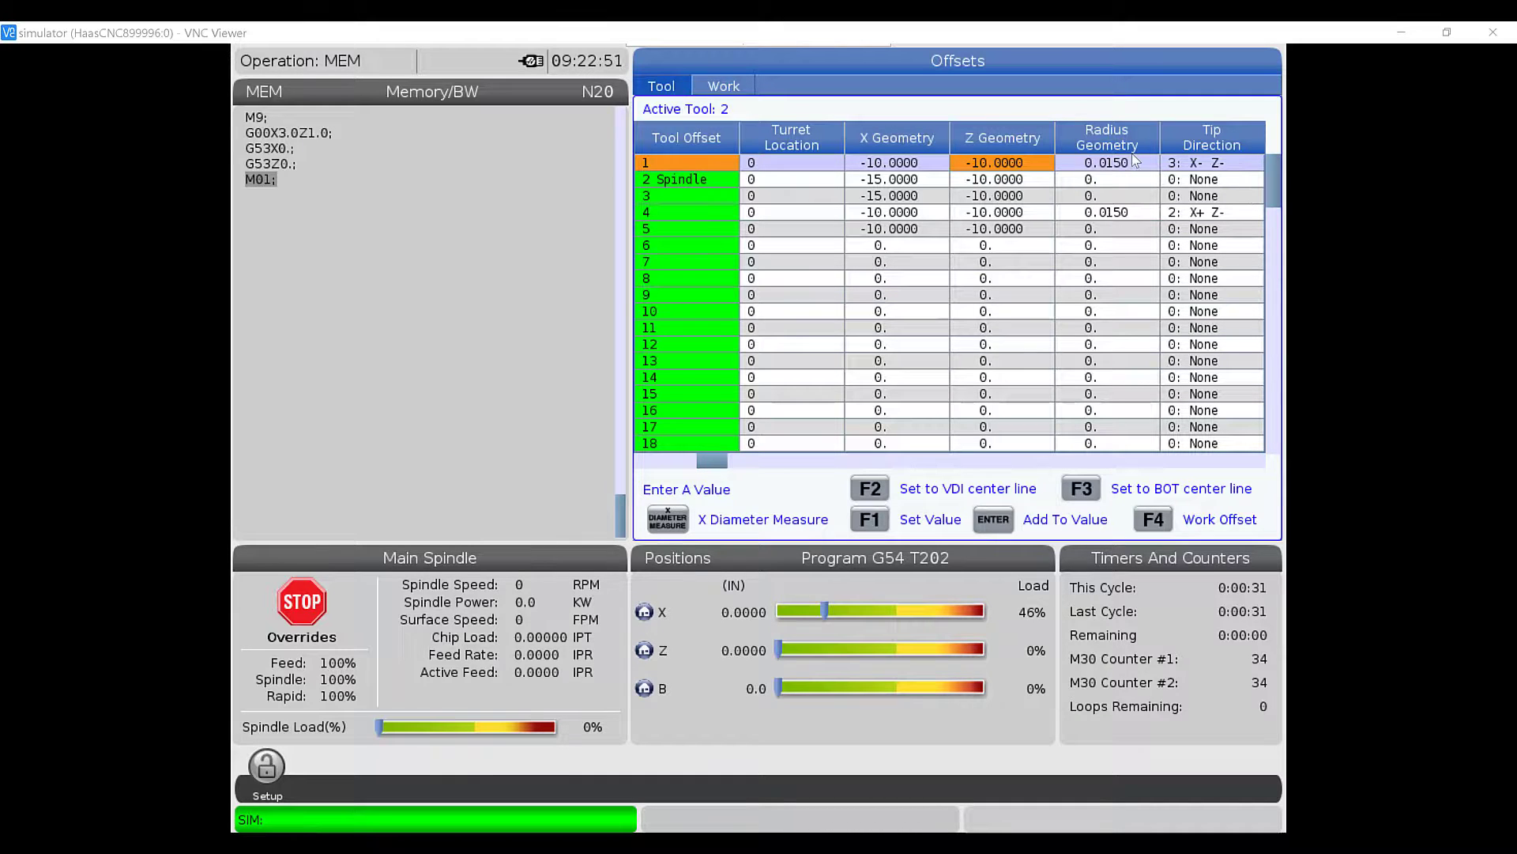
{"action": "key", "text": "Escape"}
{"action": "key", "text": "ctrl+e"}
{"action": "key", "text": "ctrl+m"}
{"action": "key", "text": "ctrl+s"}
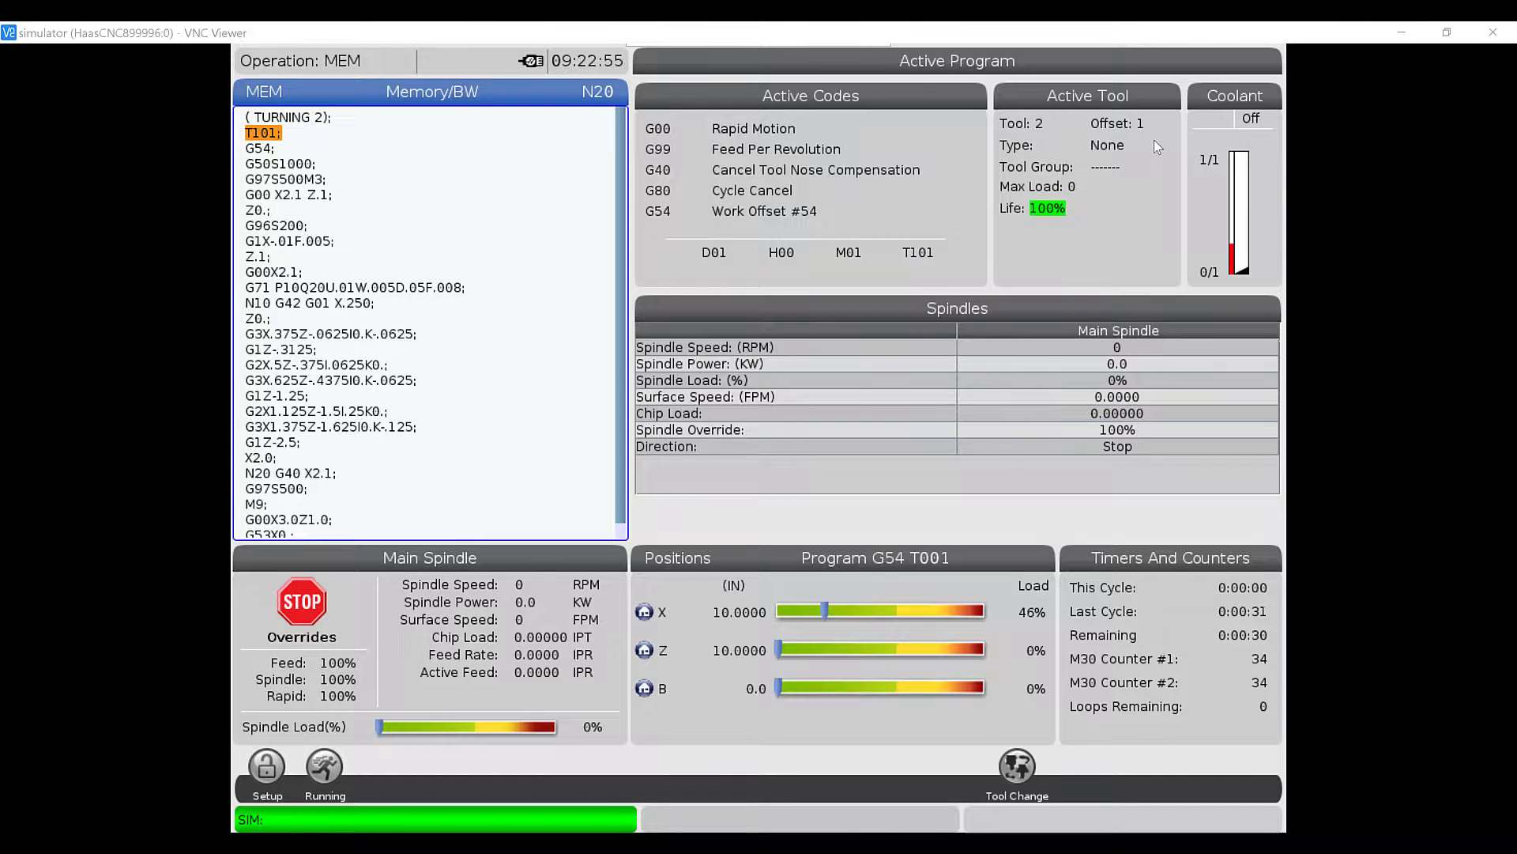